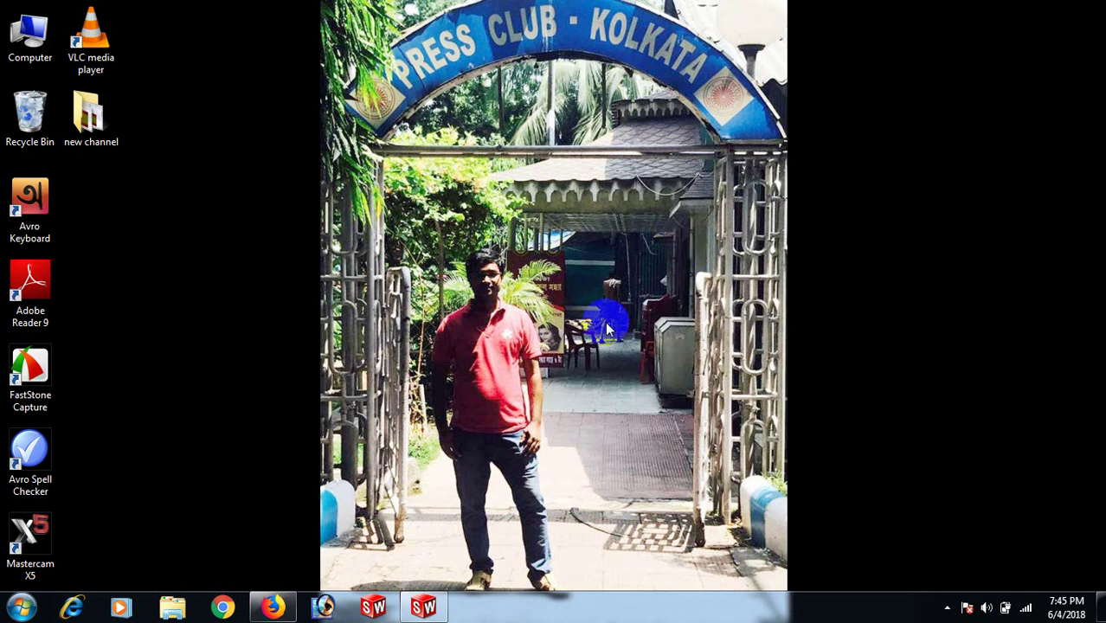
- Switch to SolidWorks and create a new part document
left_click(415, 607)
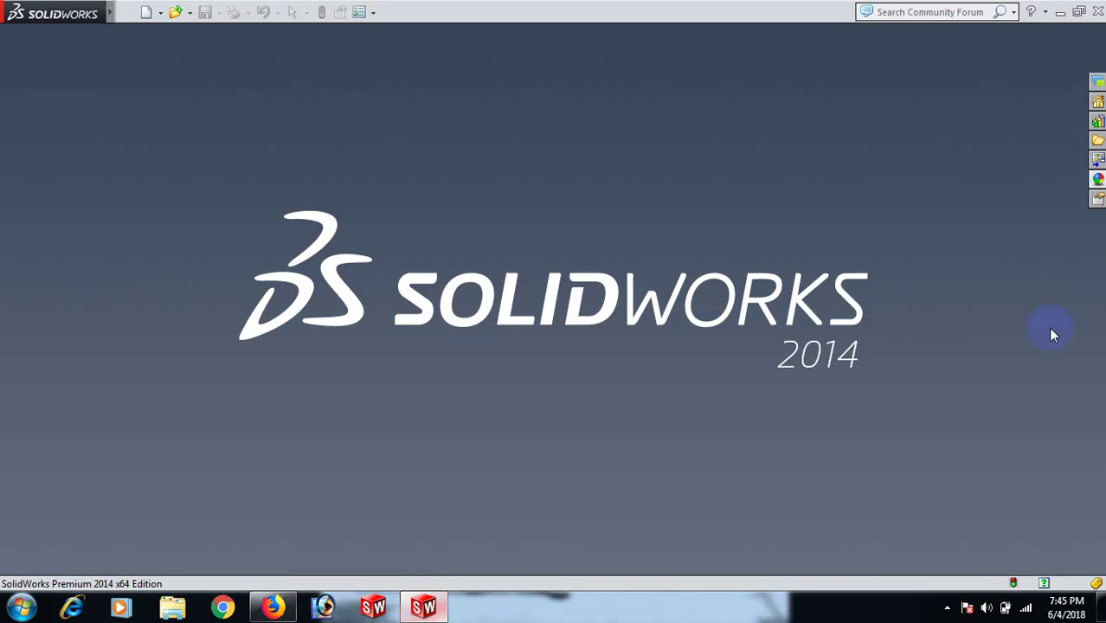
left_click(128, 12)
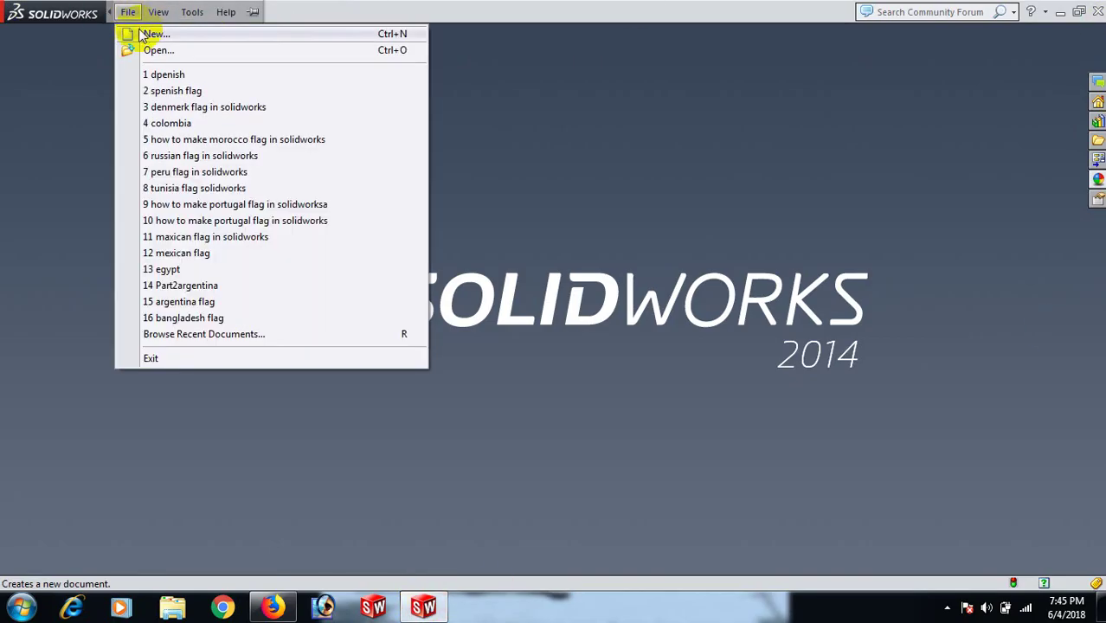
left_click(154, 34)
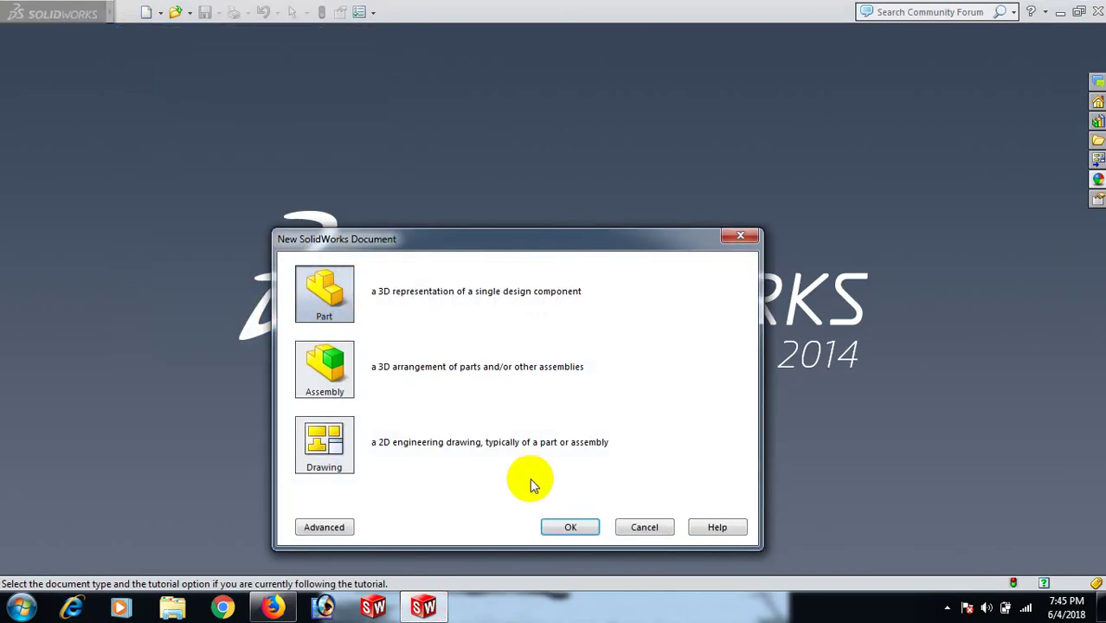
left_click(570, 529)
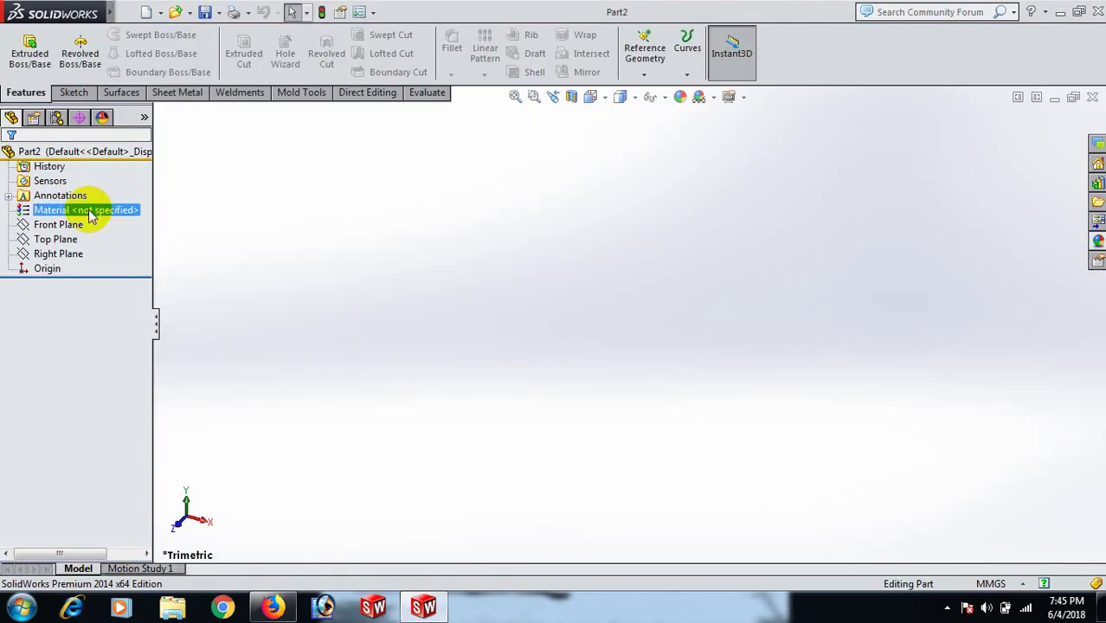
- Start a sketch on the Front Plane and draw a vertical construction line about 105 mm long upward from the origin
left_click(58, 224)
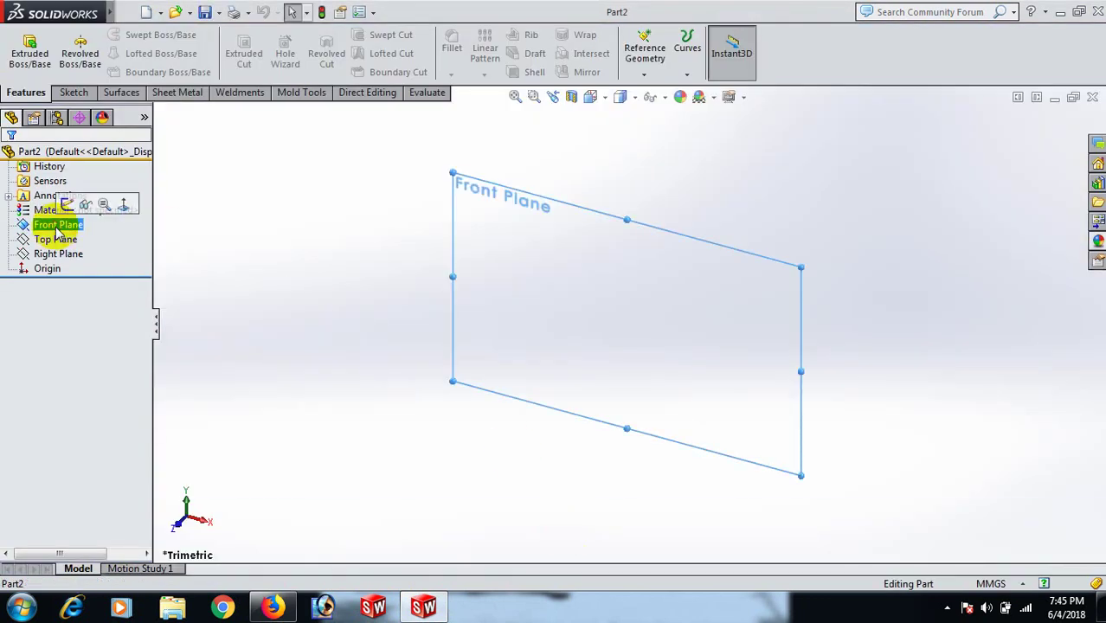
left_click(74, 204)
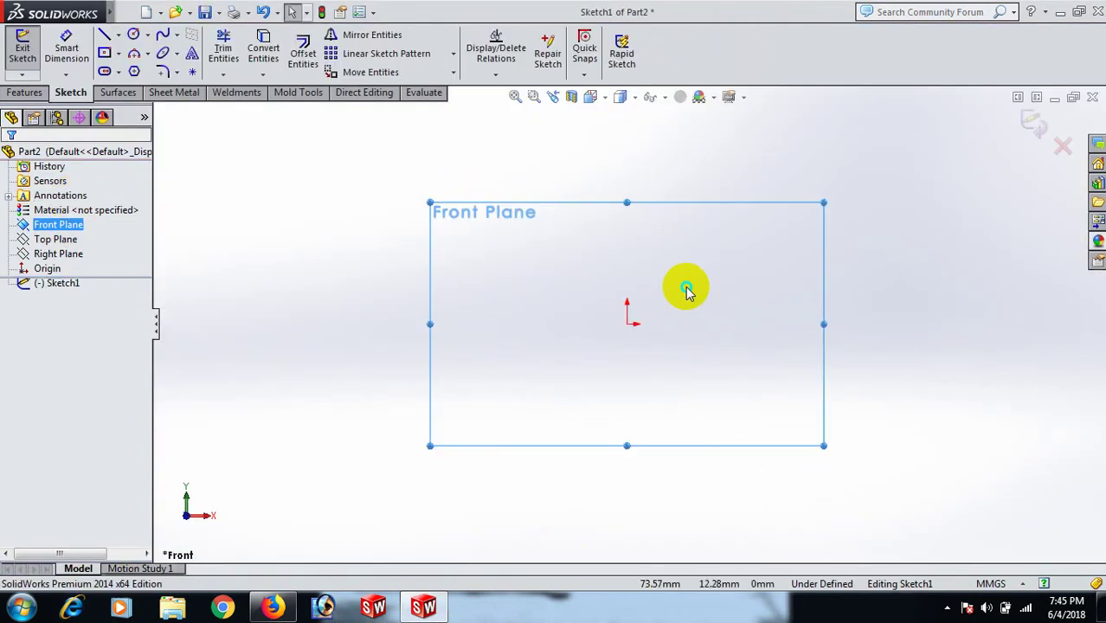
key("l")
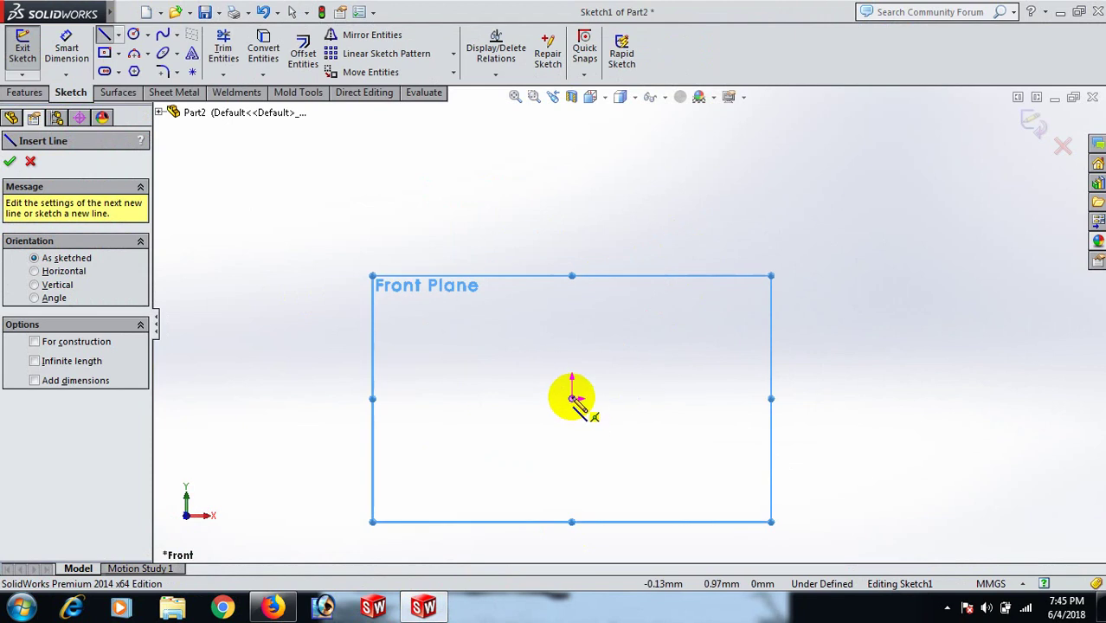
left_click(571, 399)
left_click(571, 162)
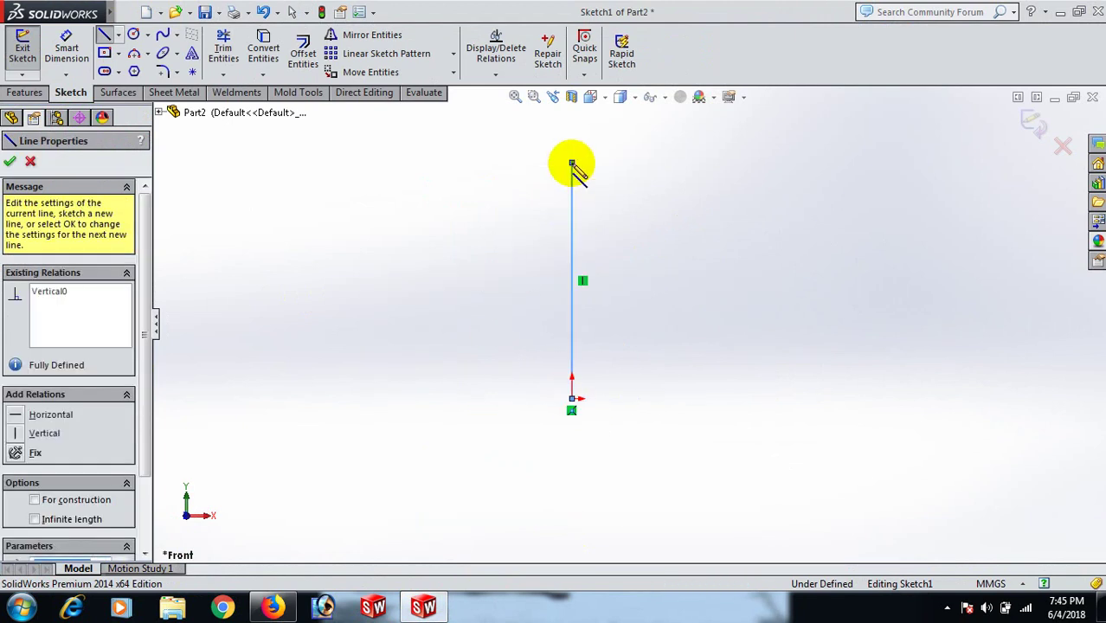
right_click(571, 163)
left_click(606, 147)
left_click(569, 208)
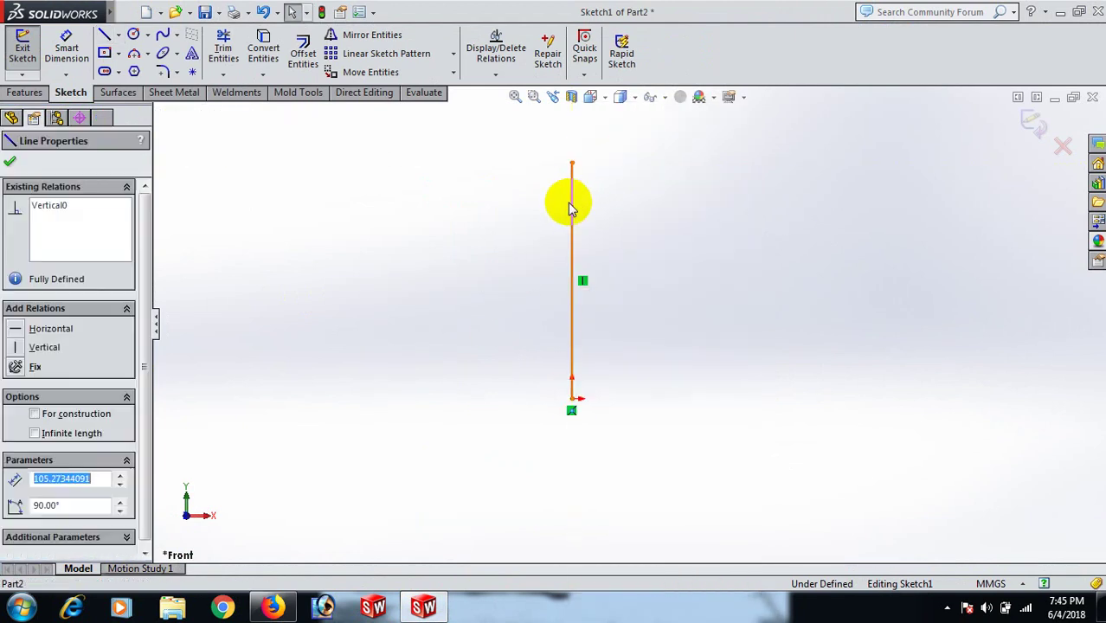
left_click(629, 163)
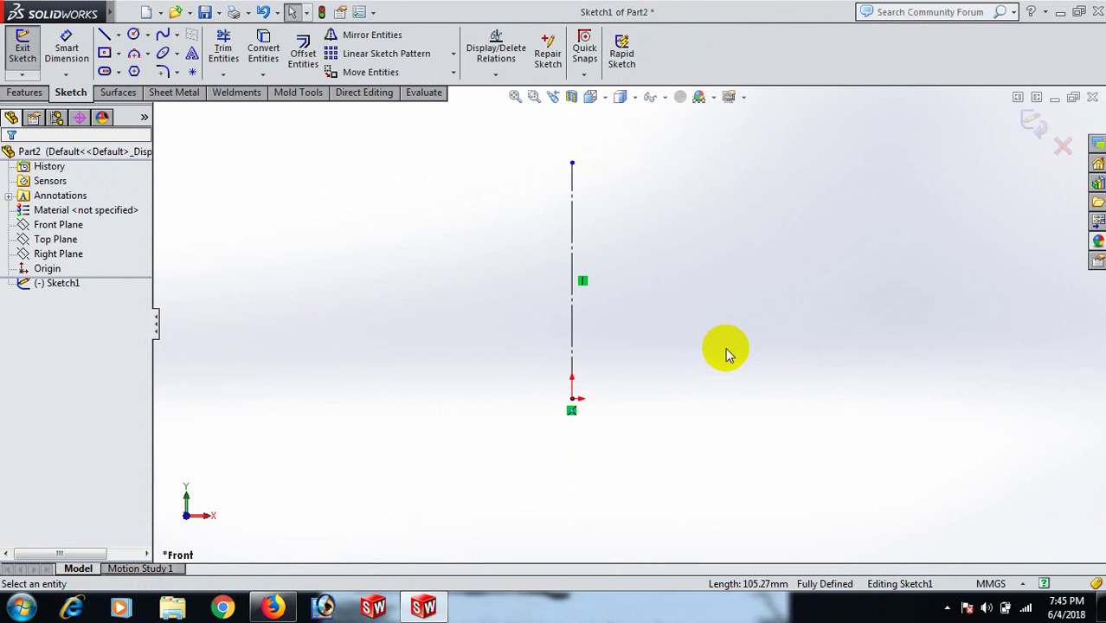
- Sketch an open profile from the origin with a horizontal base about 64 mm long, outward-slanted side, short horizontal rim, vertical lip and inward-curving tangent arc
key("l")
mouse_move(571, 399)
left_mouse_down()
mouse_move(670, 385)
mouse_move(721, 400)
mouse_move(782, 192)
mouse_move(768, 178)
mouse_move(795, 182)
mouse_move(799, 208)
mouse_move(790, 222)
mouse_move(794, 199)
mouse_move(785, 217)
mouse_move(796, 227)
mouse_move(785, 217)
left_mouse_up()
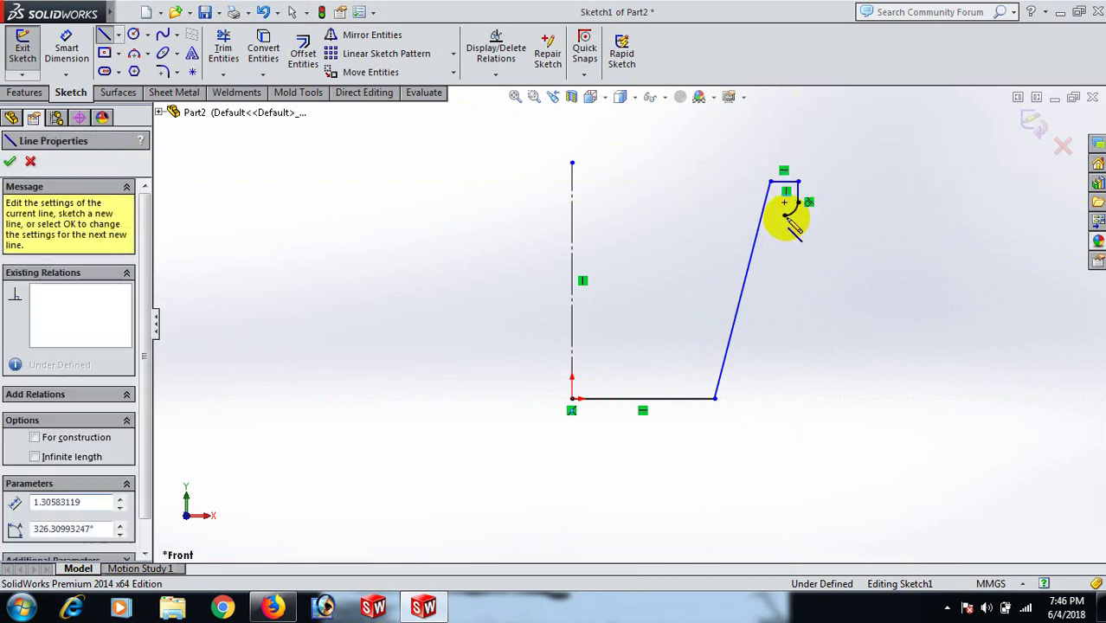
right_click(785, 216)
left_click(833, 163)
- Dimension the profile's horizontal base line to 50 mm
right_click_drag(803, 390, 835, 266)
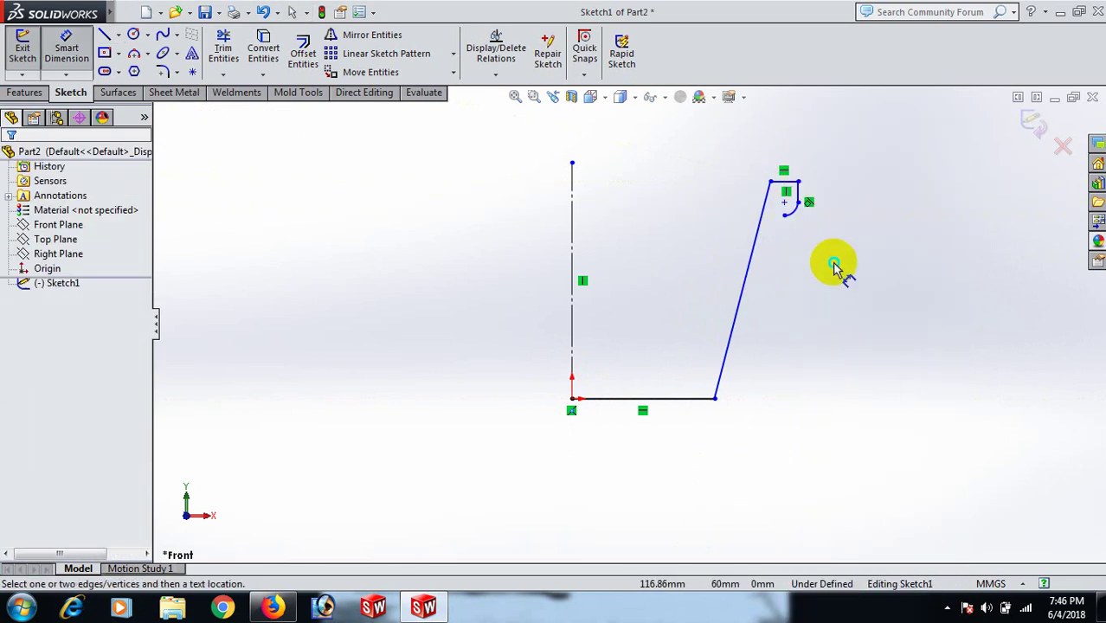
left_click(682, 410)
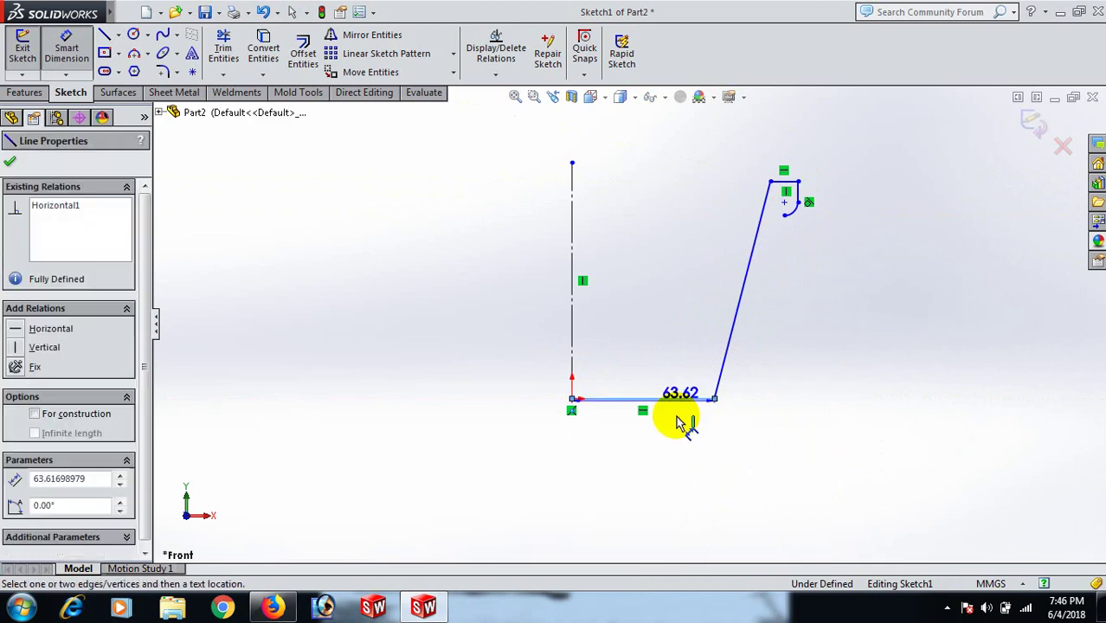
left_click(666, 450)
type("50")
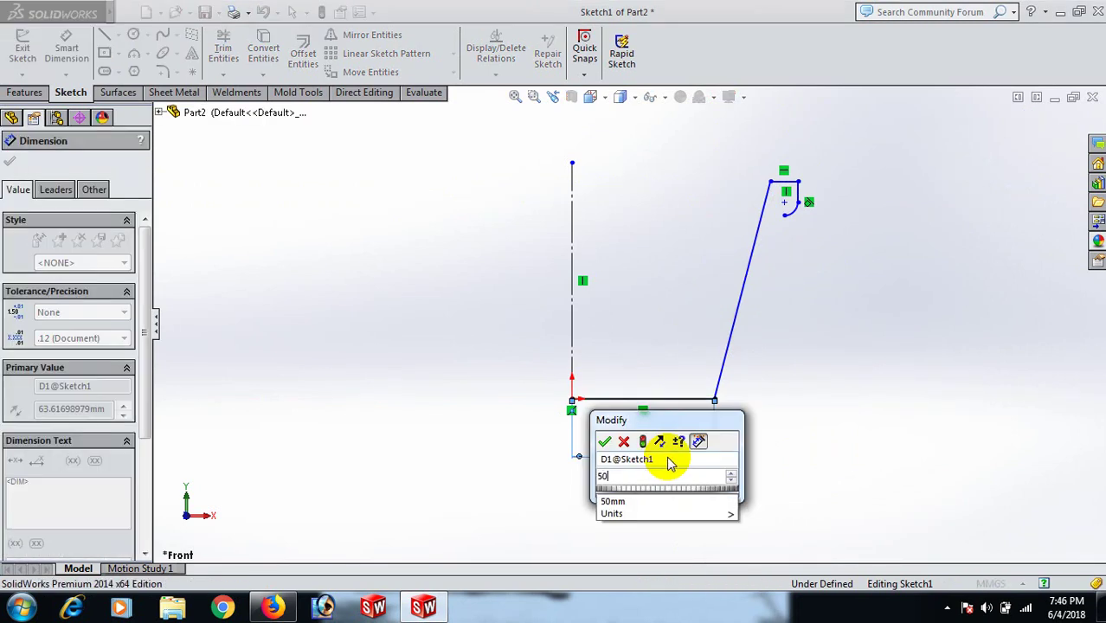
key("Return")
left_click(874, 381)
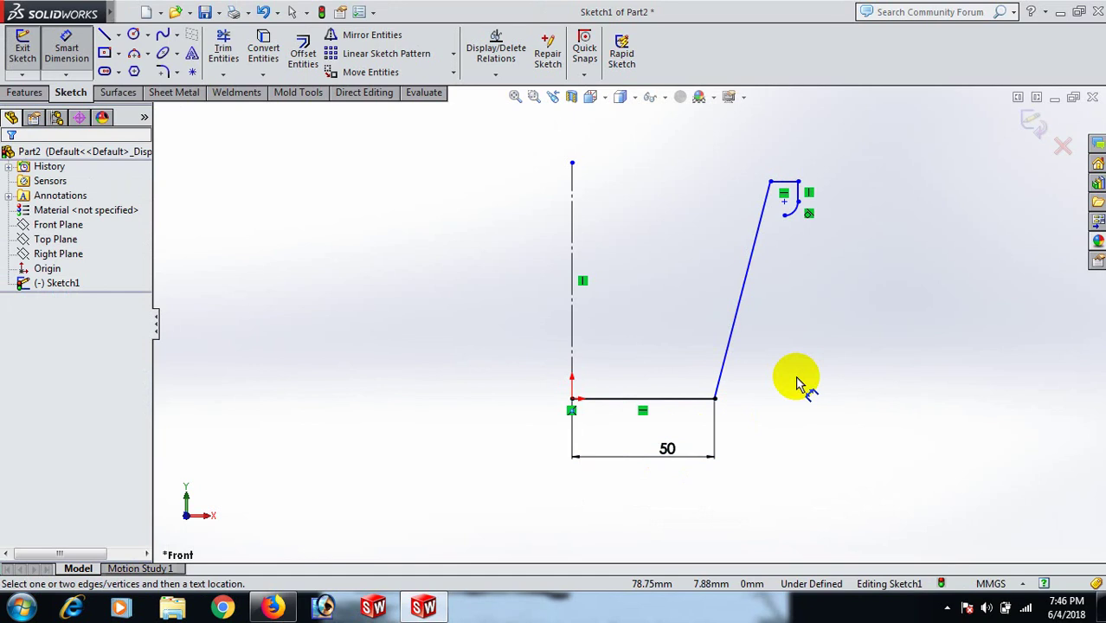
- Dimension the angle between the vertical centreline and the slanted side line to 16°
left_click(572, 302)
left_click(742, 298)
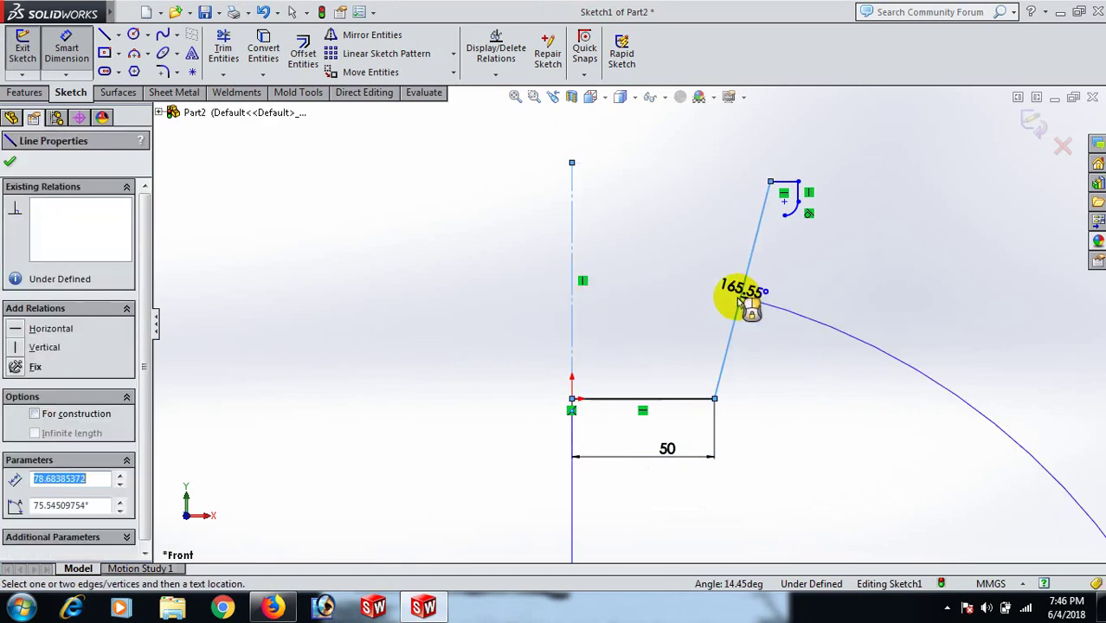
left_click(662, 293)
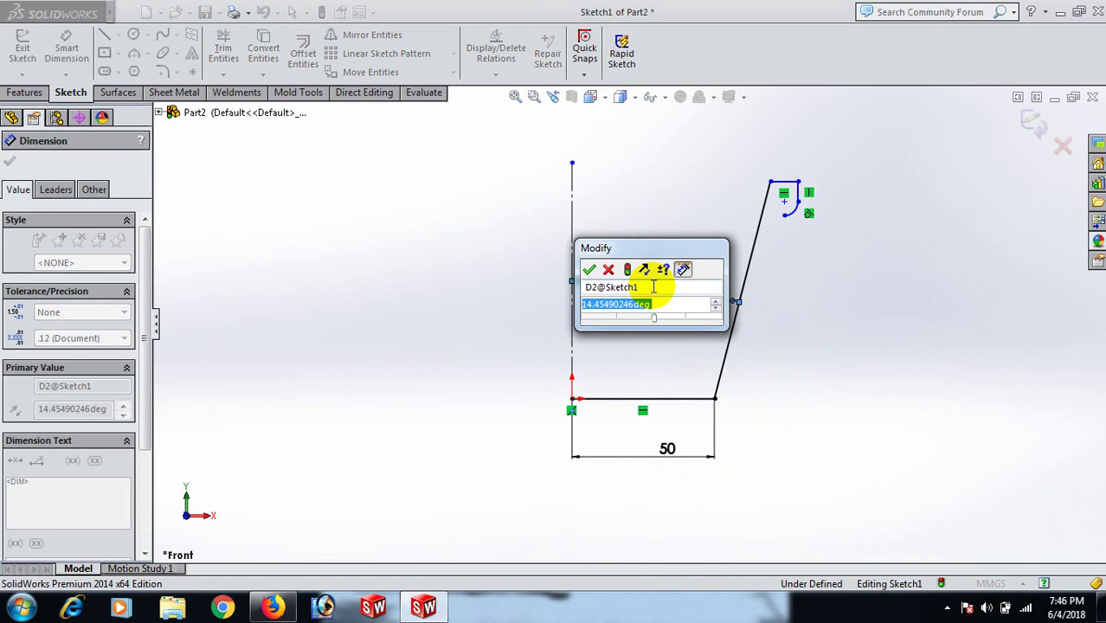
type("16")
key("Return")
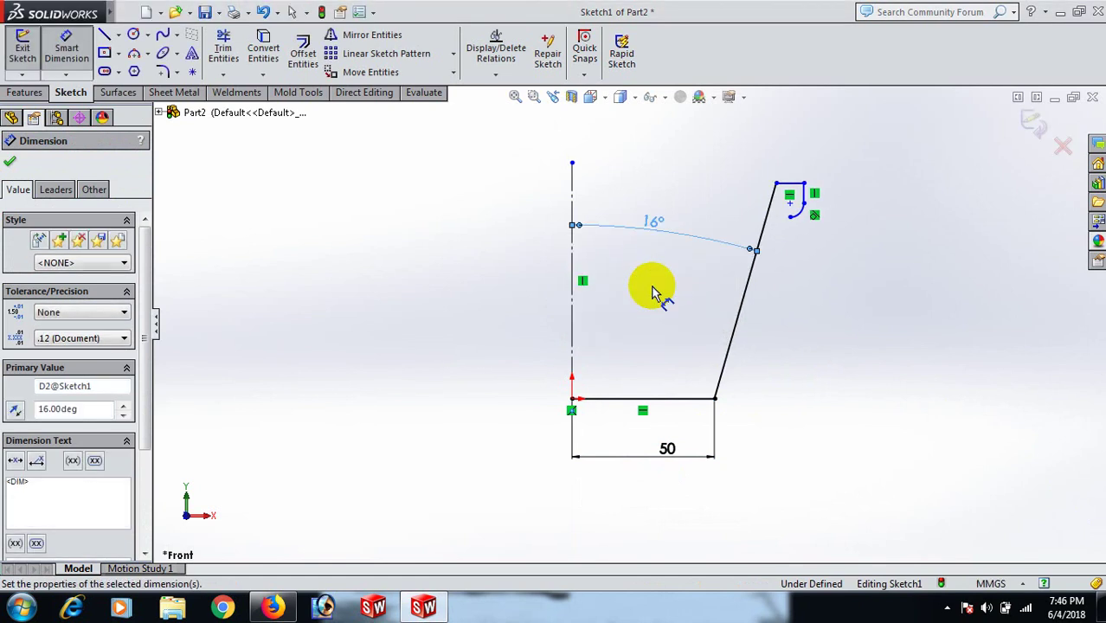
left_click(859, 180)
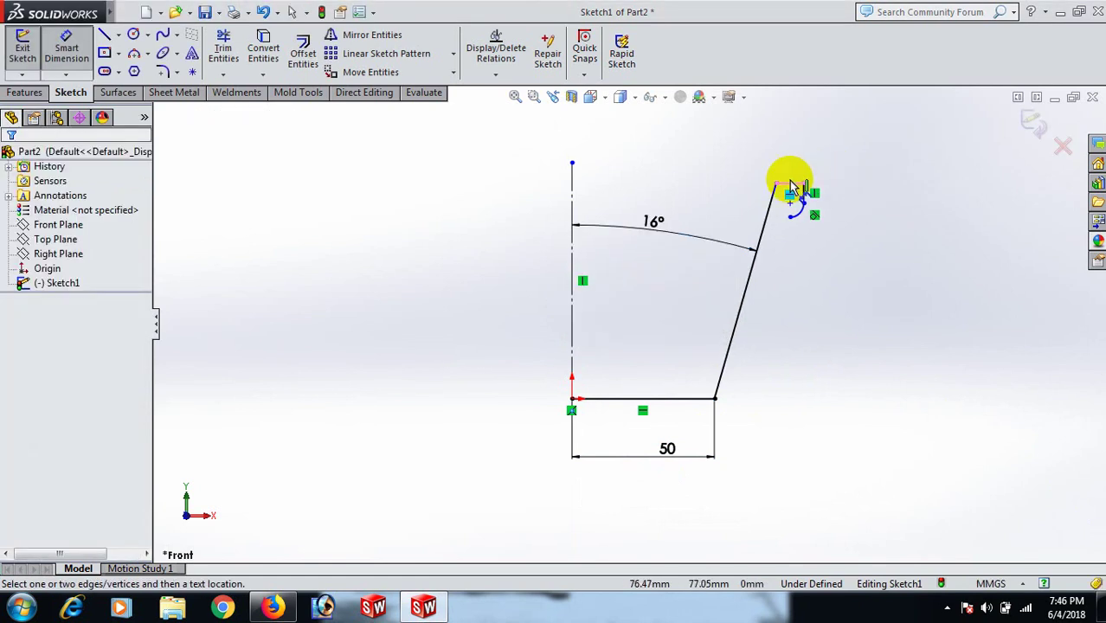
- Dimension the short horizontal rim line at the upper end of the slanted side to 15 mm
left_click(789, 179)
left_click(785, 143)
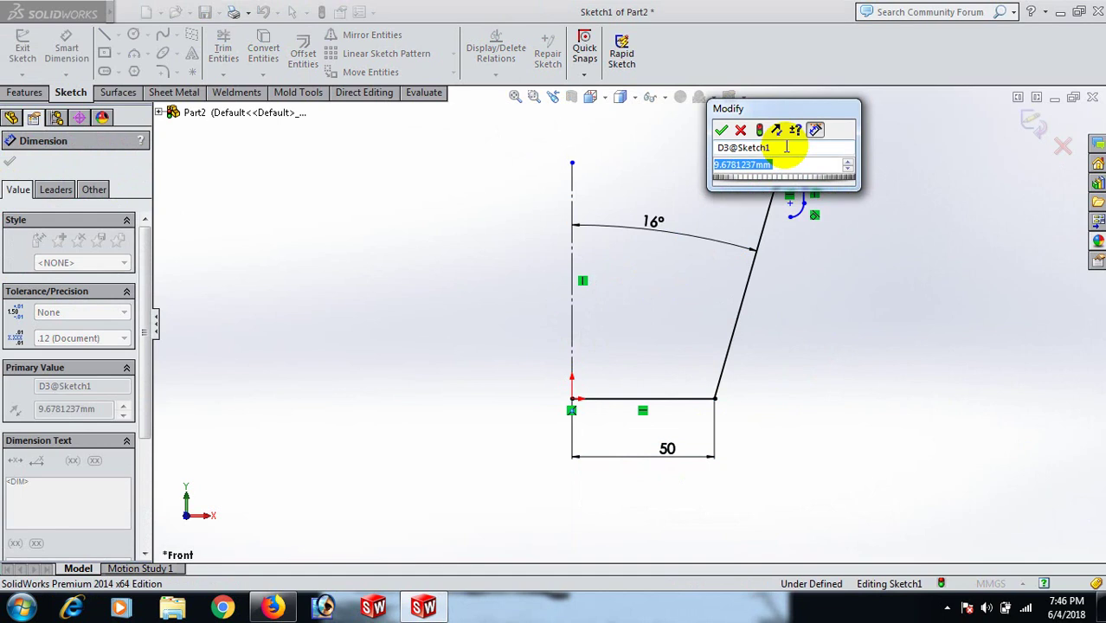
type("15")
key("Return")
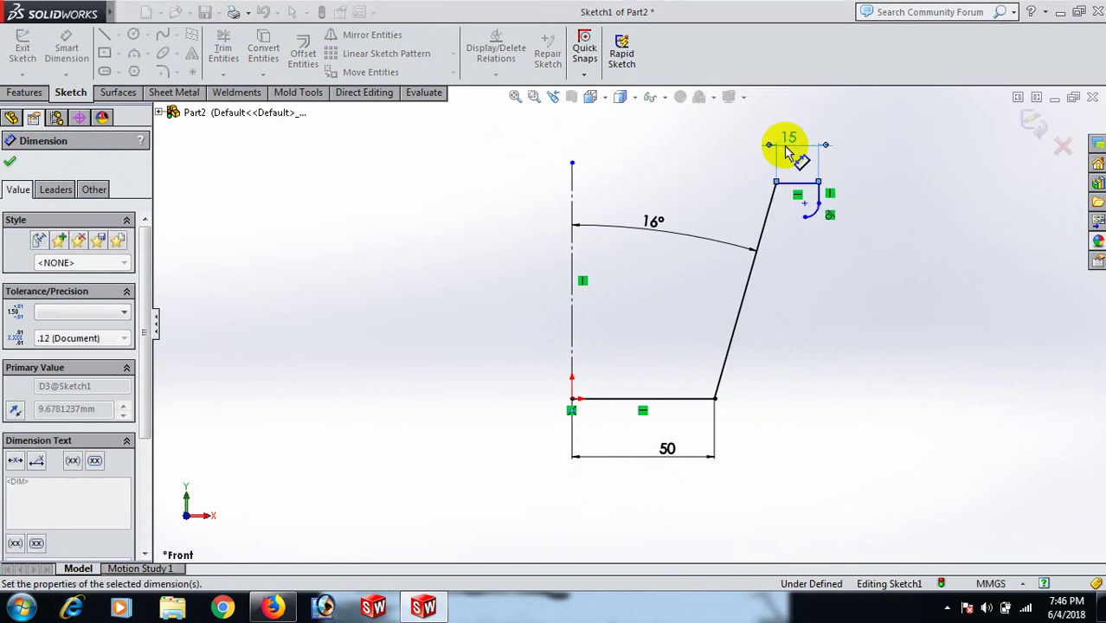
left_click(891, 186)
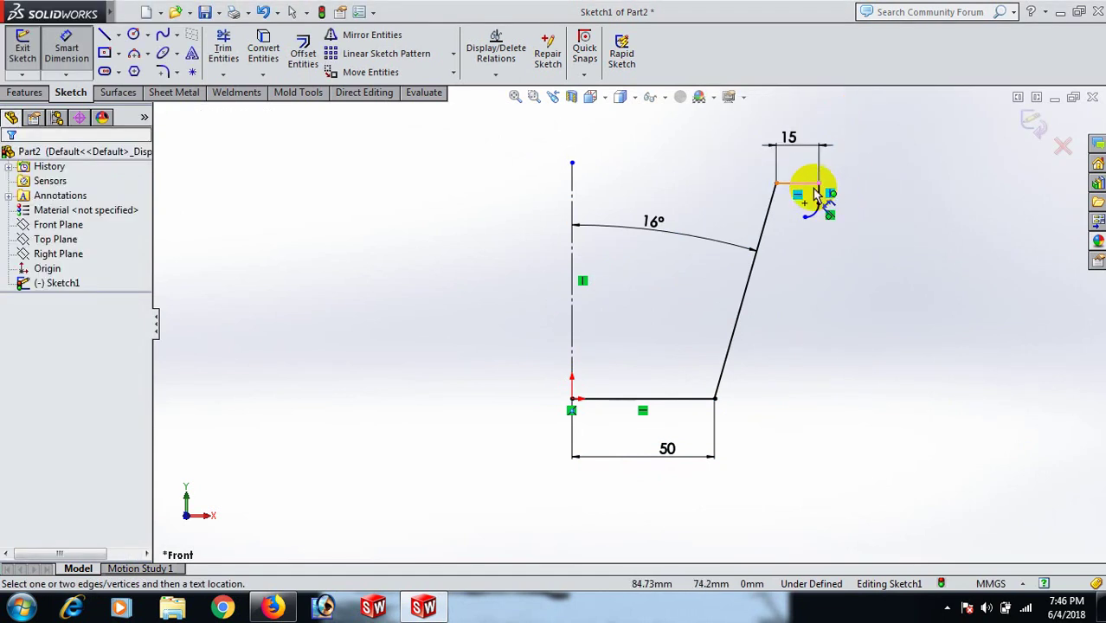
- Dimension the short vertical lip line below the rim's outer end to 10 mm
left_click(820, 197)
left_click(863, 192)
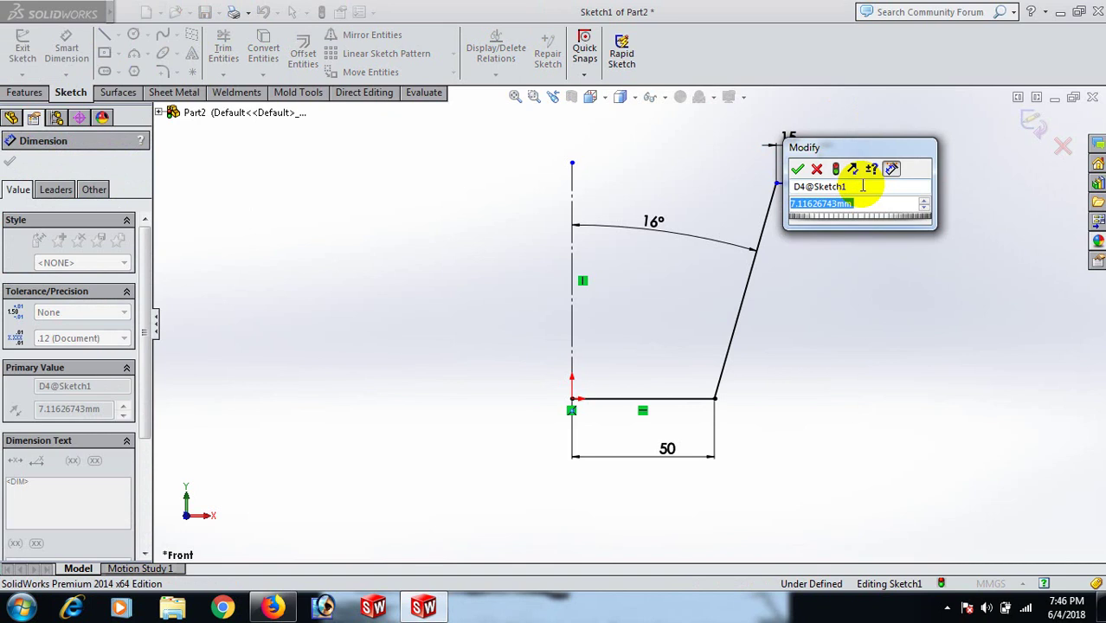
type("10")
key("Return")
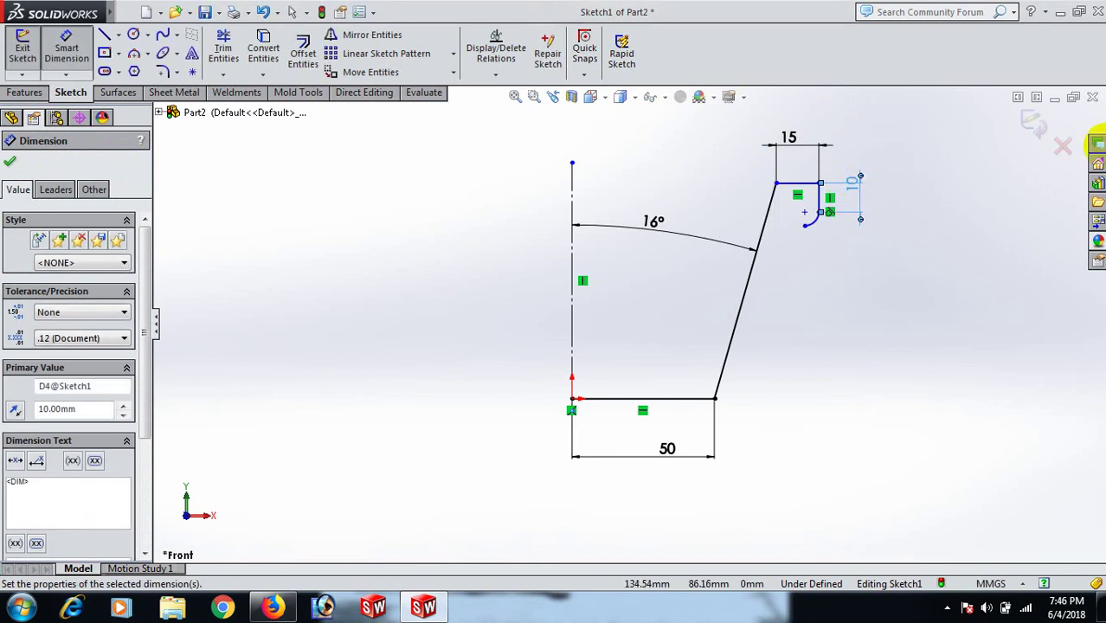
- Dimension the arc at the lower end of the lip to a 3 mm radius and end dimensioning
left_click(827, 218)
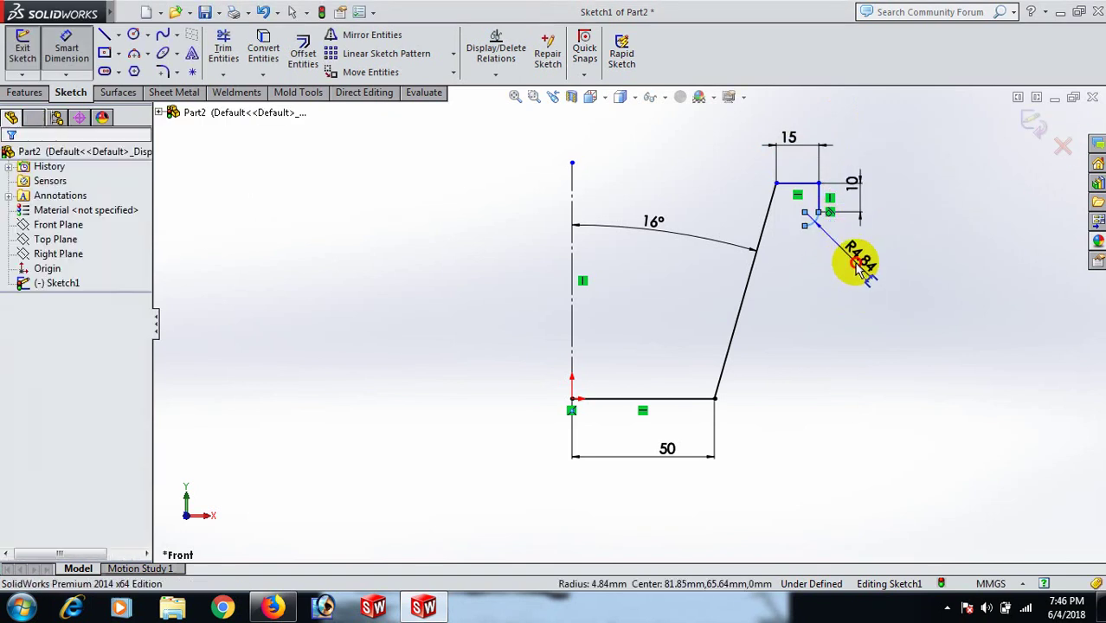
left_click(857, 263)
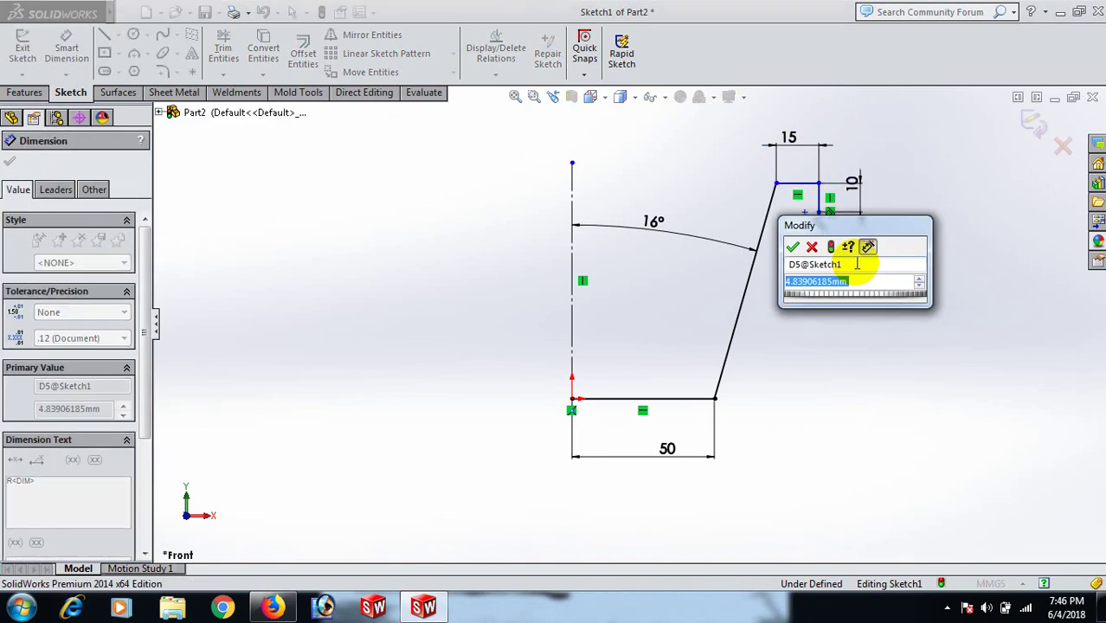
type("3")
key("Return")
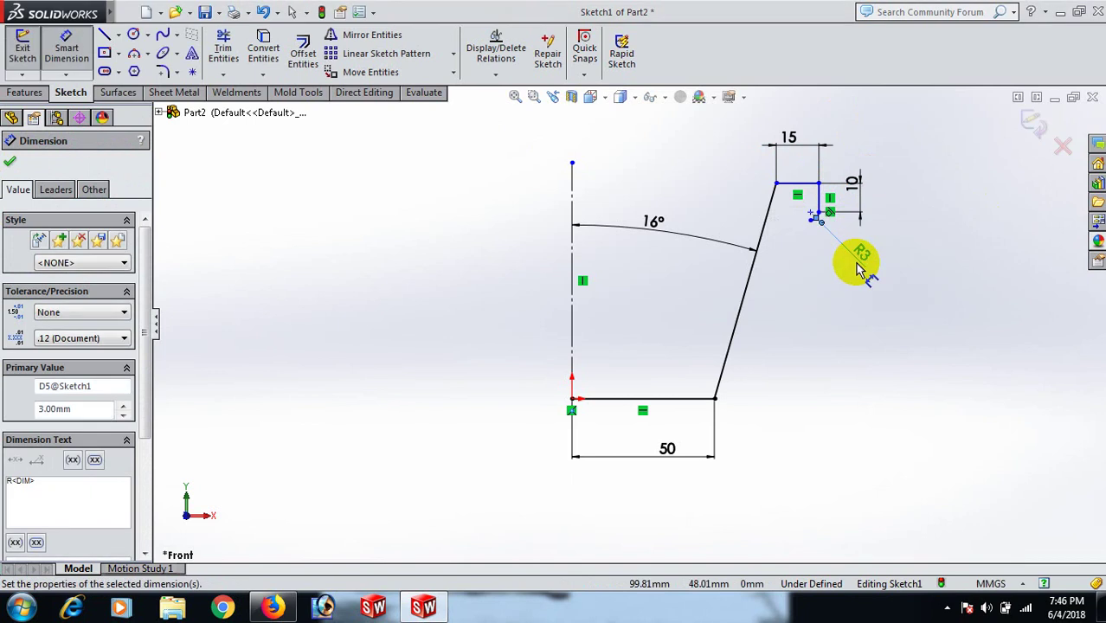
left_click(856, 268)
scroll(895, 224, "down", 5)
right_click(904, 205)
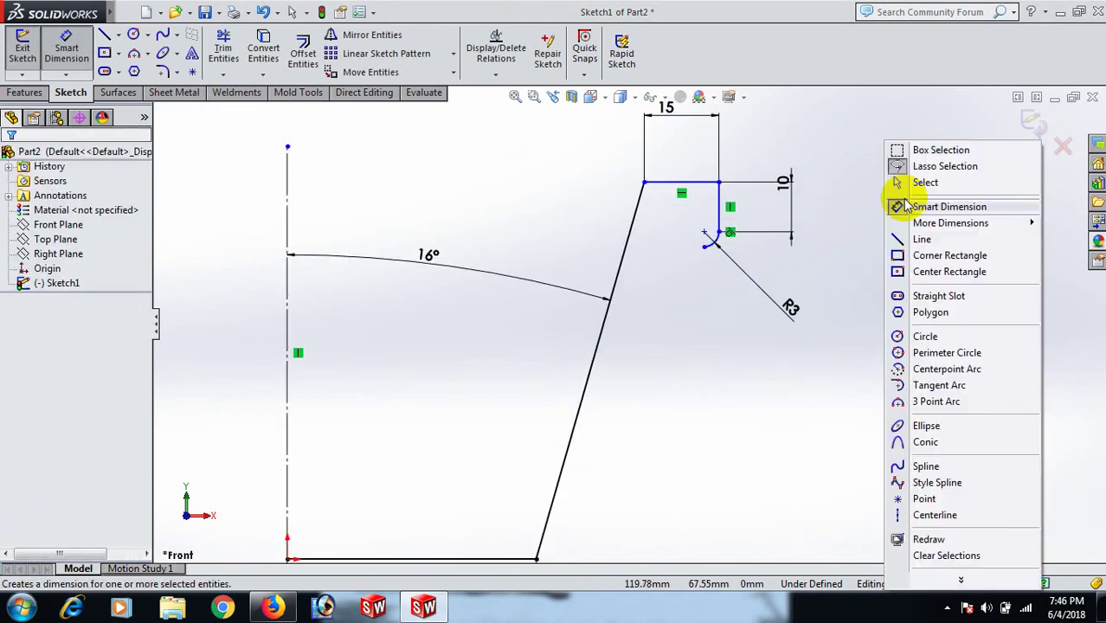
left_click(925, 182)
- Add a Vertical relation between the lip arc's free endpoint and its centre point
scroll(727, 256, "down", 4)
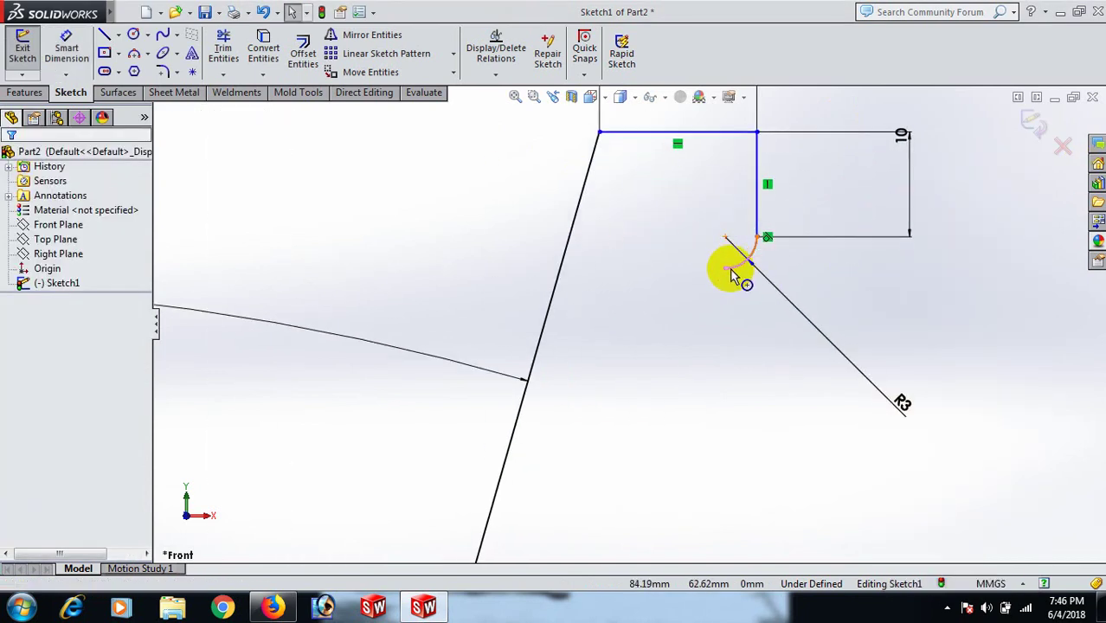
left_click(727, 269)
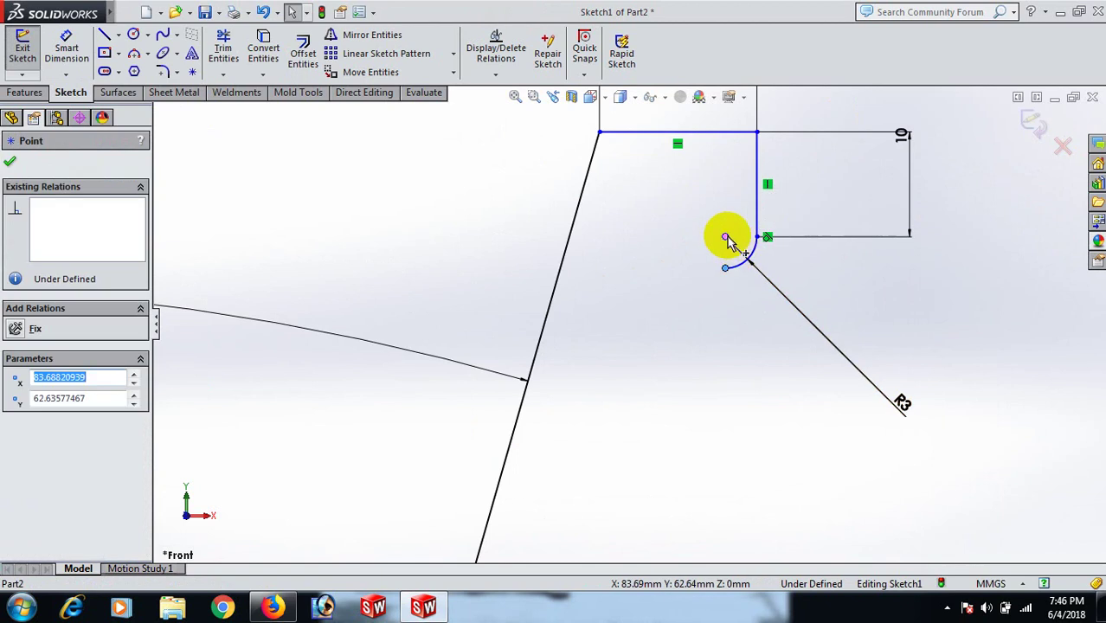
left_click(727, 237, "ctrl")
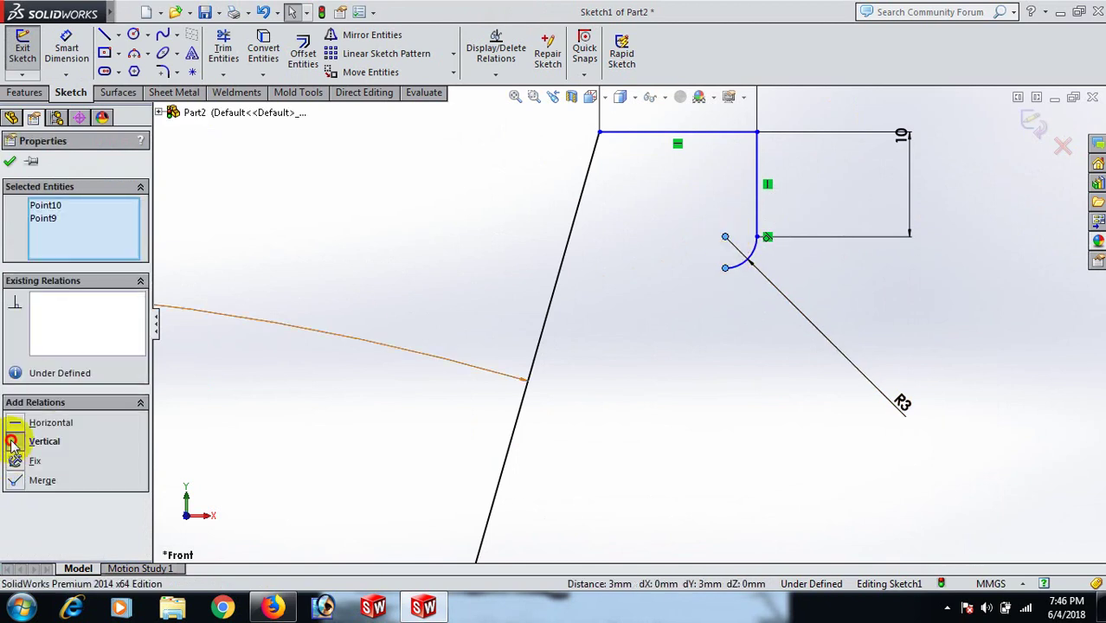
left_click(599, 348)
scroll(653, 357, "up", 5)
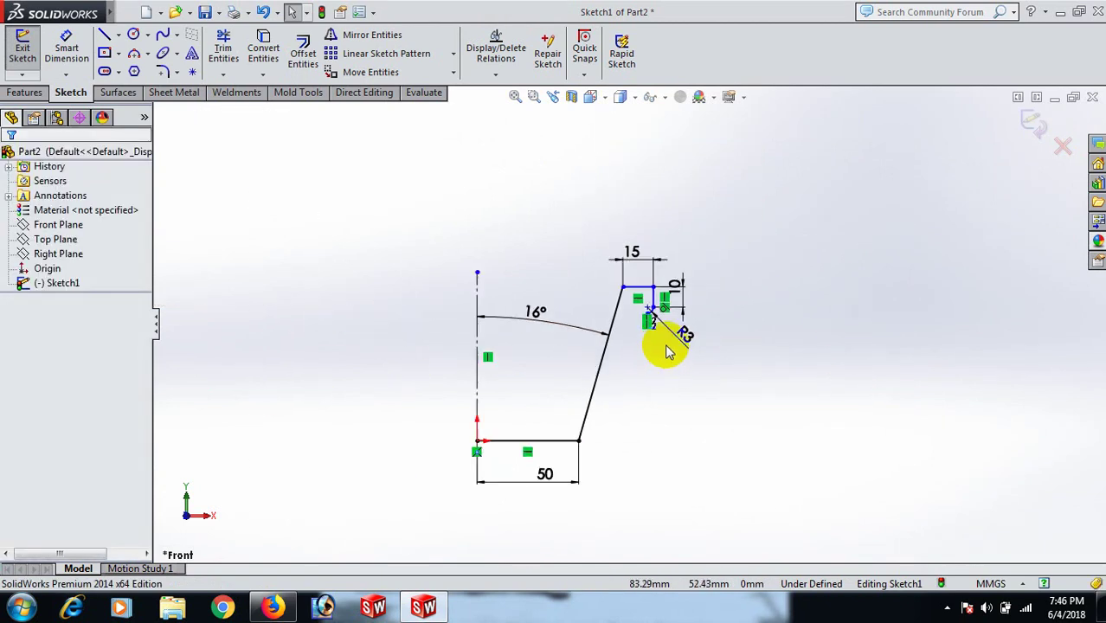
- Dimension the horizontal distance from the vertical centreline to the rim line's inner end to 80 mm and end dimensioning
right_click_drag(733, 418, 741, 248)
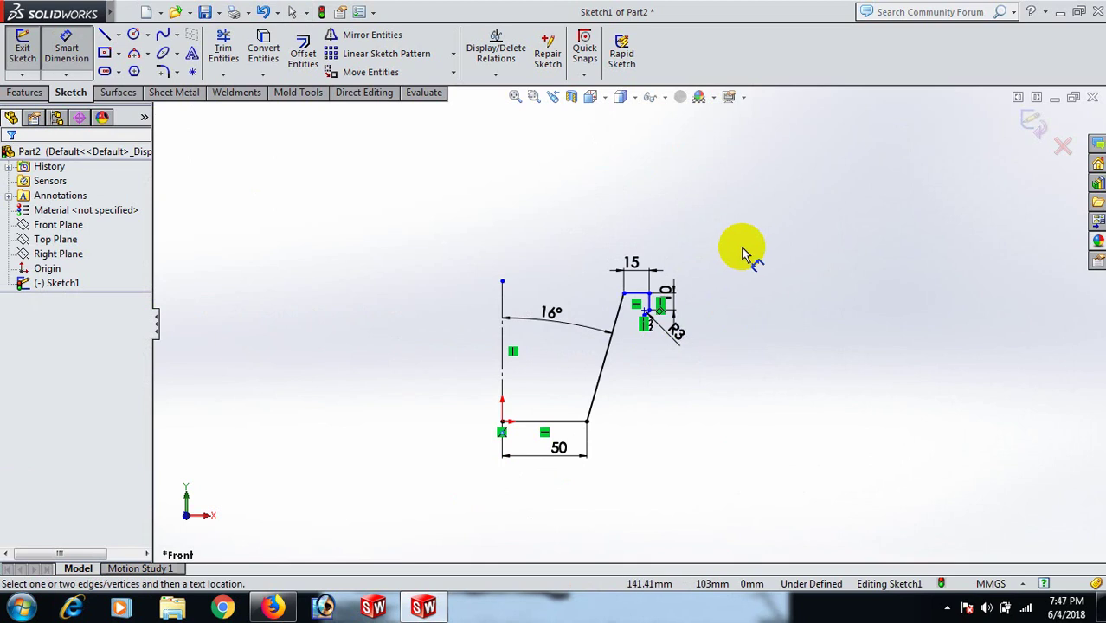
scroll(629, 202, "down", 3)
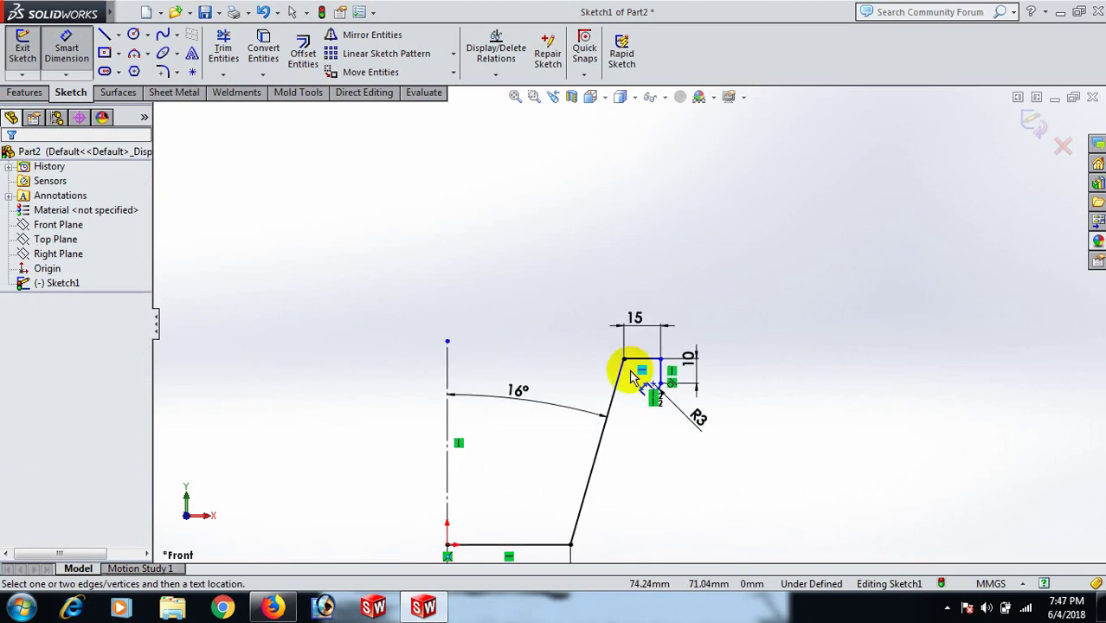
left_click(625, 360)
left_click(446, 378)
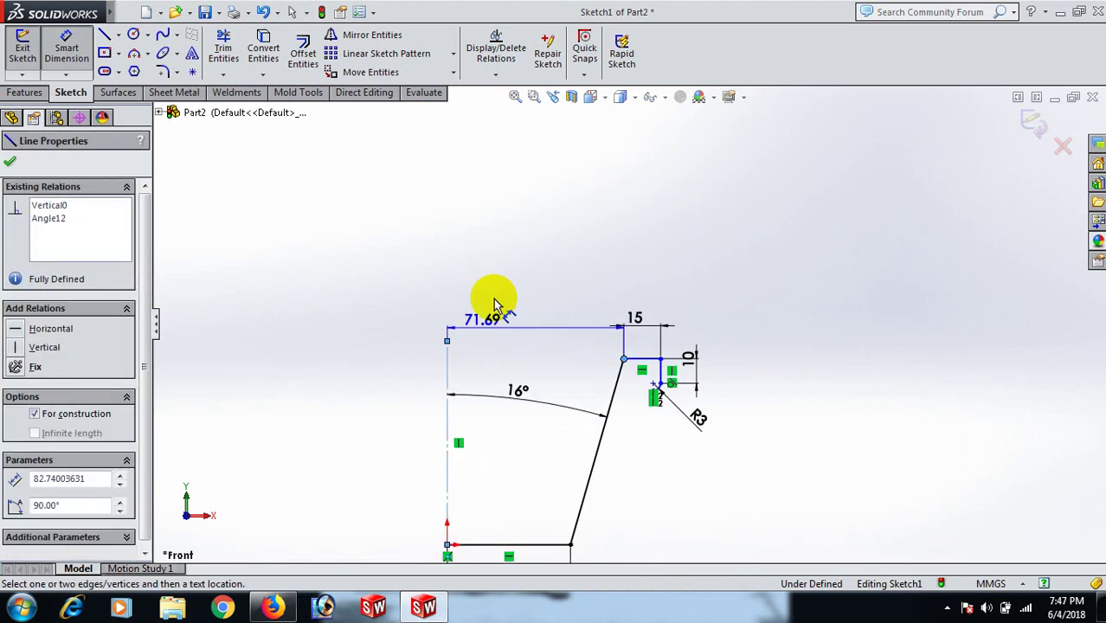
left_click(506, 258)
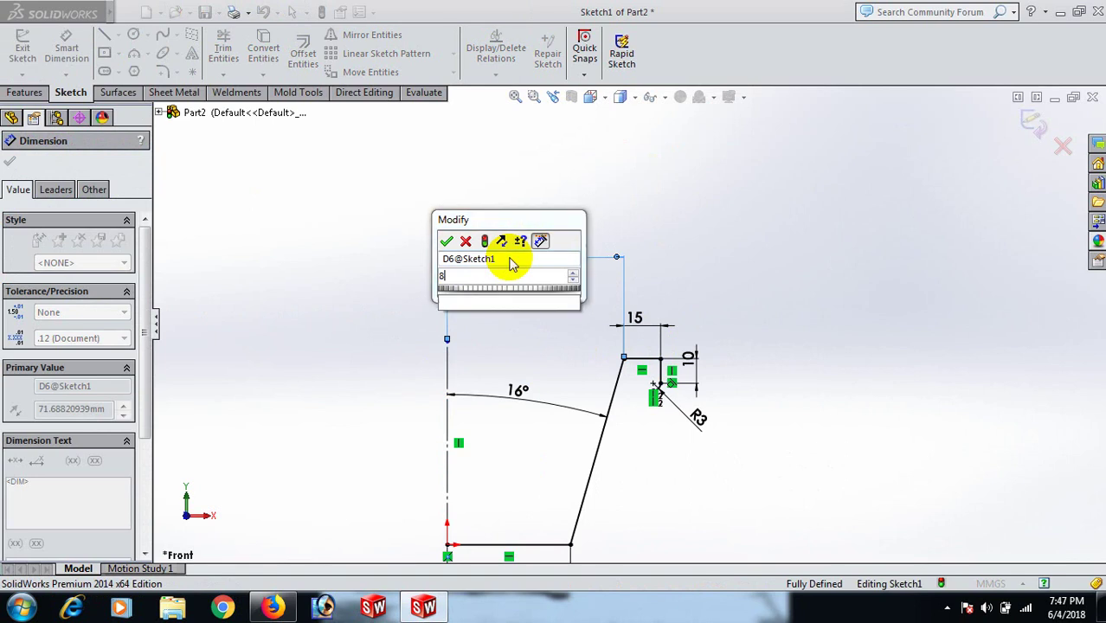
type("80")
key("Return")
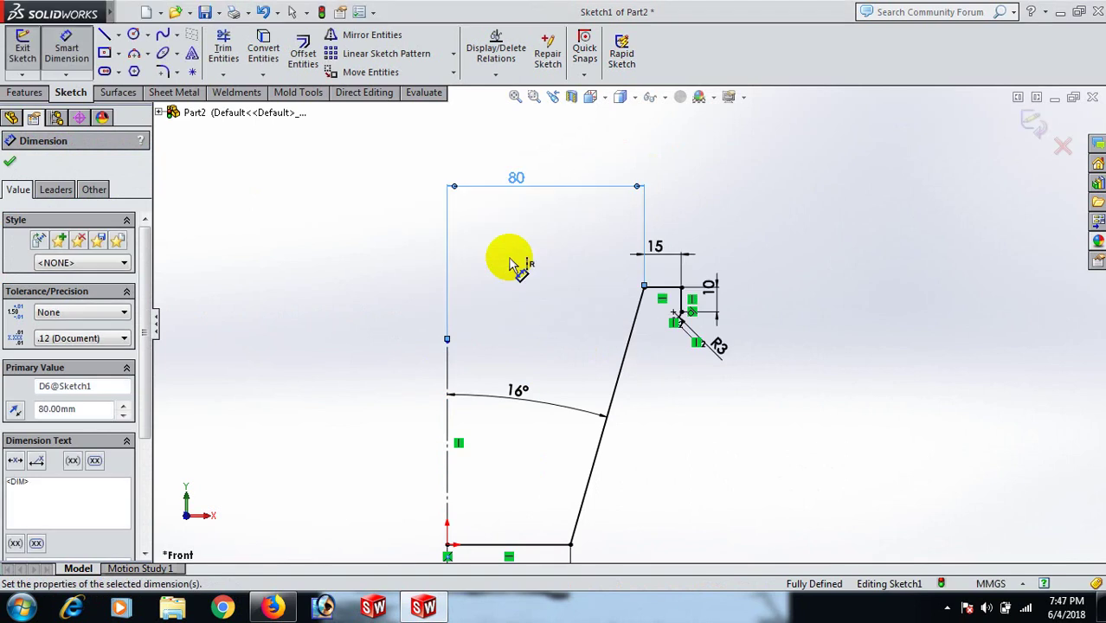
left_click(763, 275)
right_click(768, 277)
left_click(841, 184)
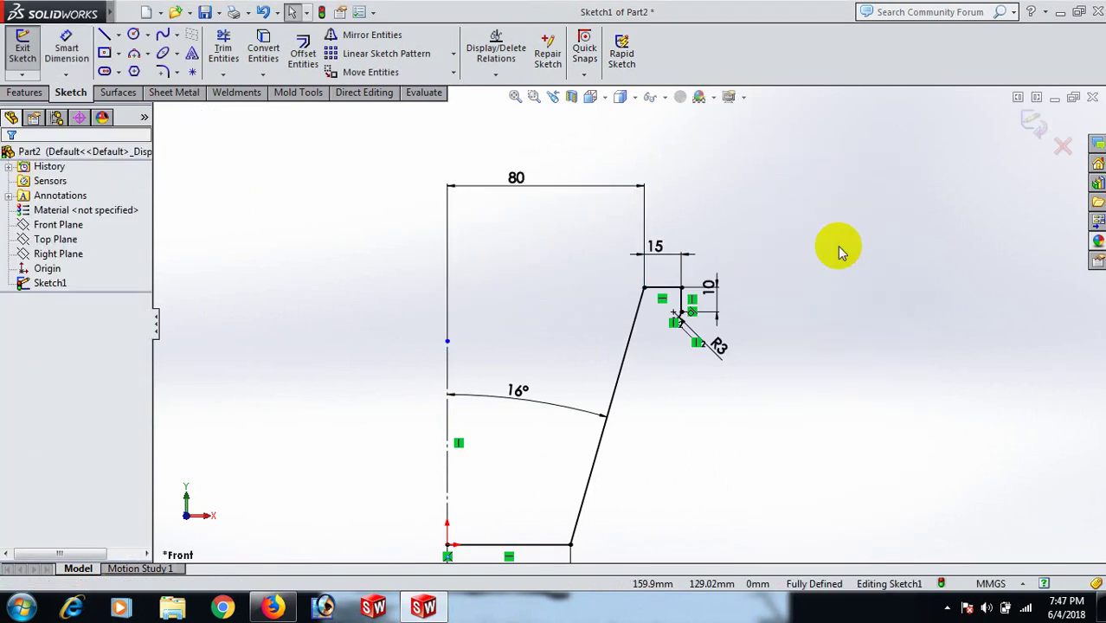
key("f")
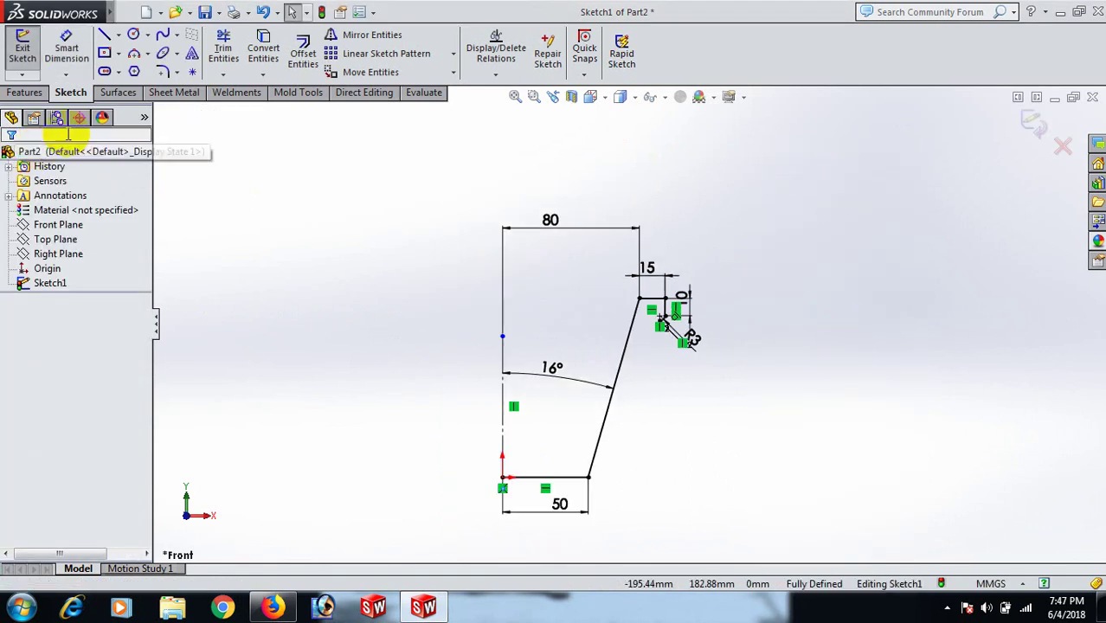
left_click(23, 92)
left_click(81, 54)
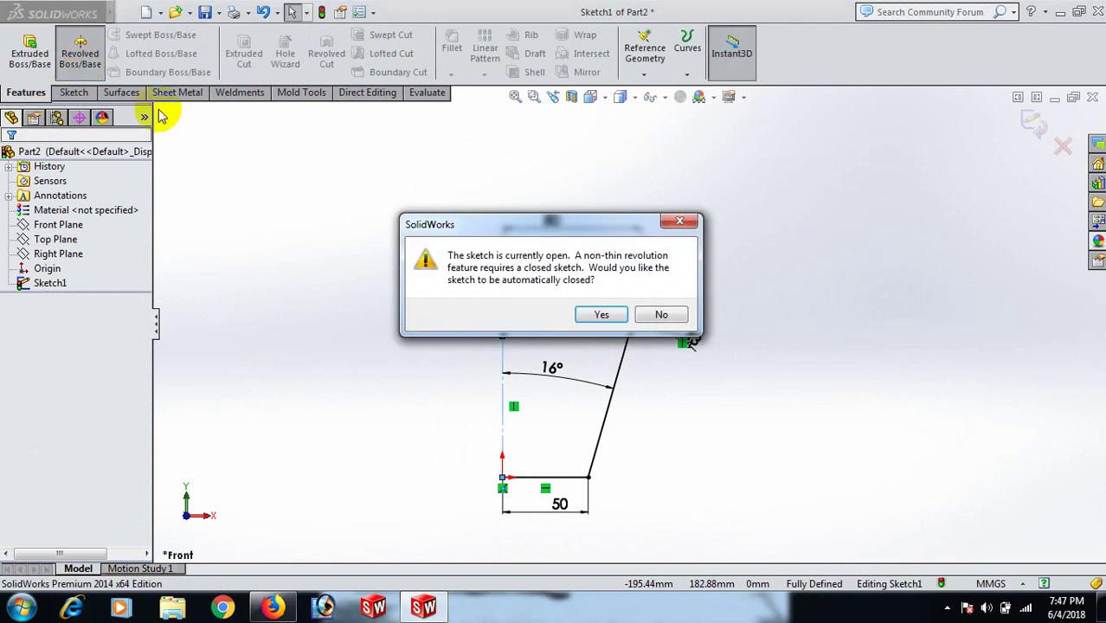
left_click(661, 315)
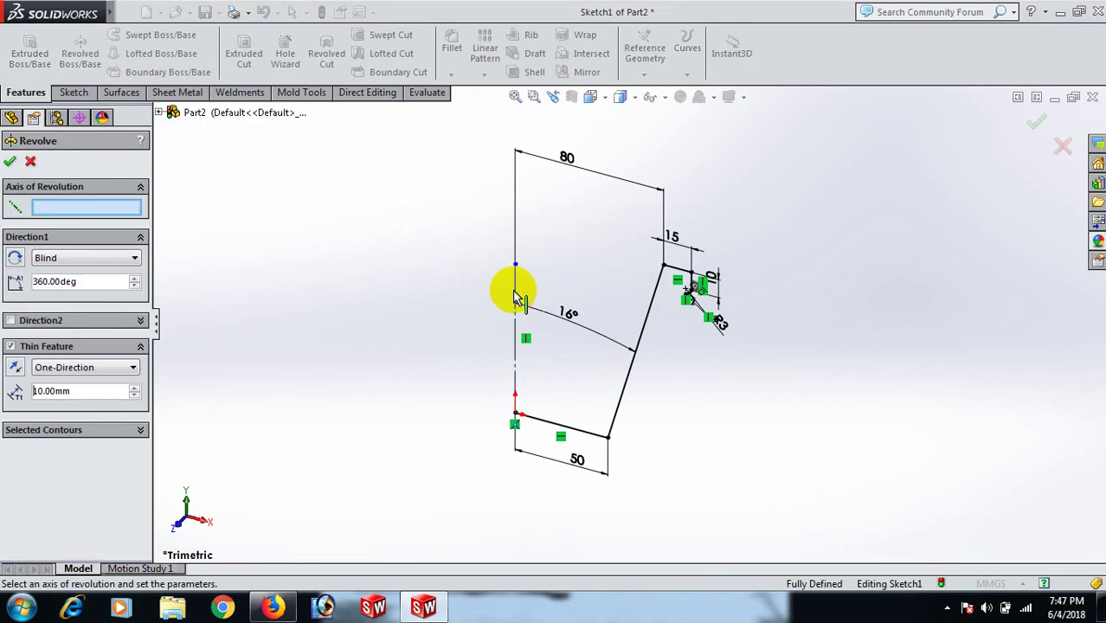
left_click(515, 297)
scroll(515, 402, "down", 3)
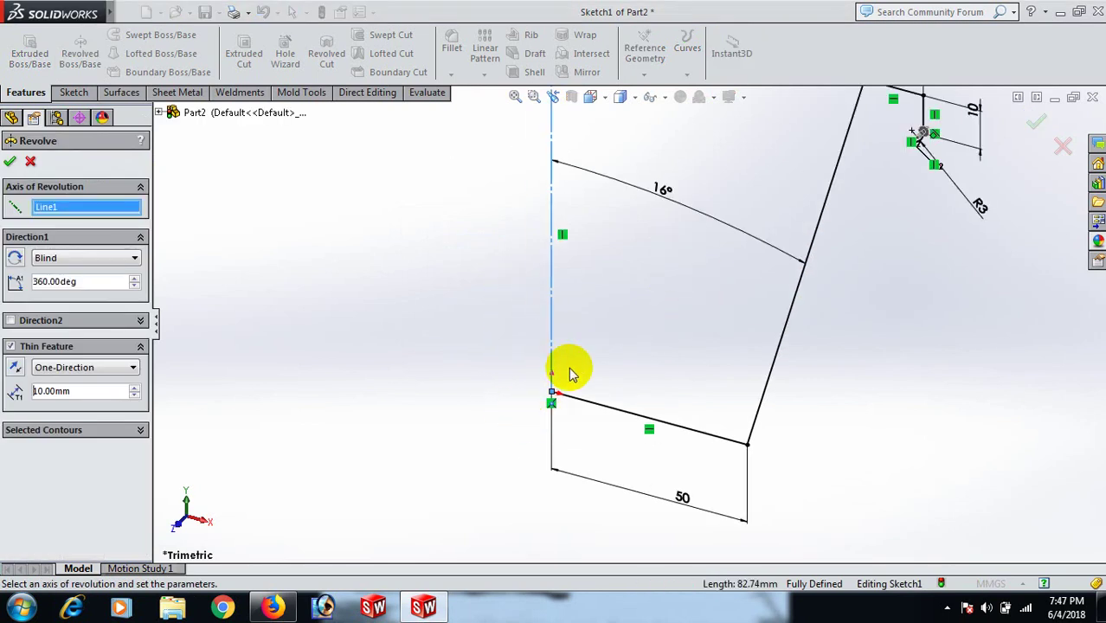
left_click(555, 313)
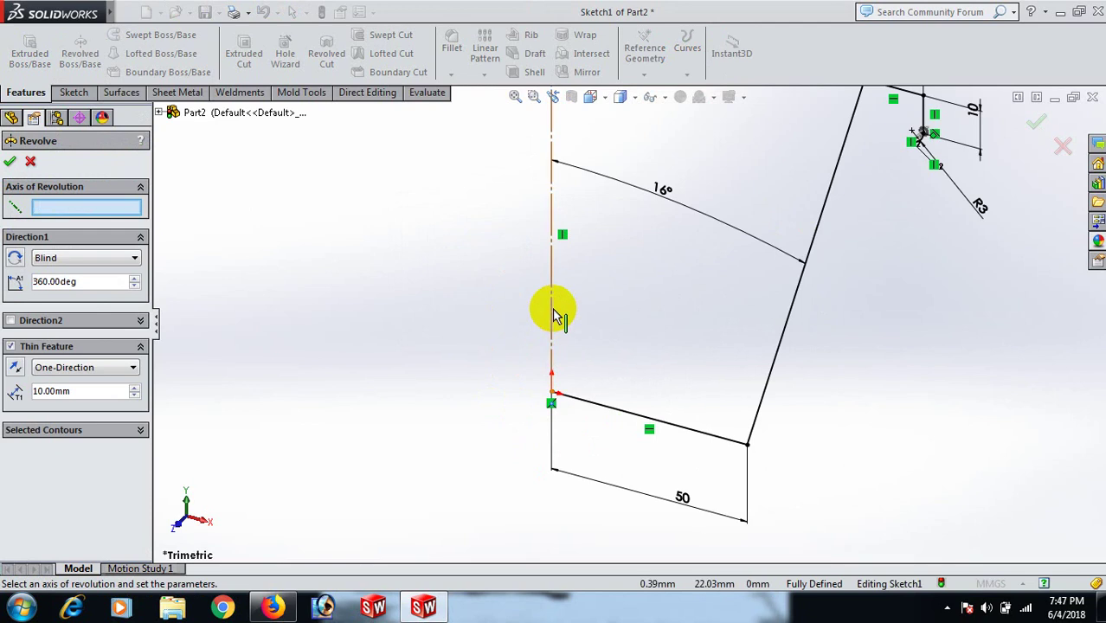
left_click(29, 164)
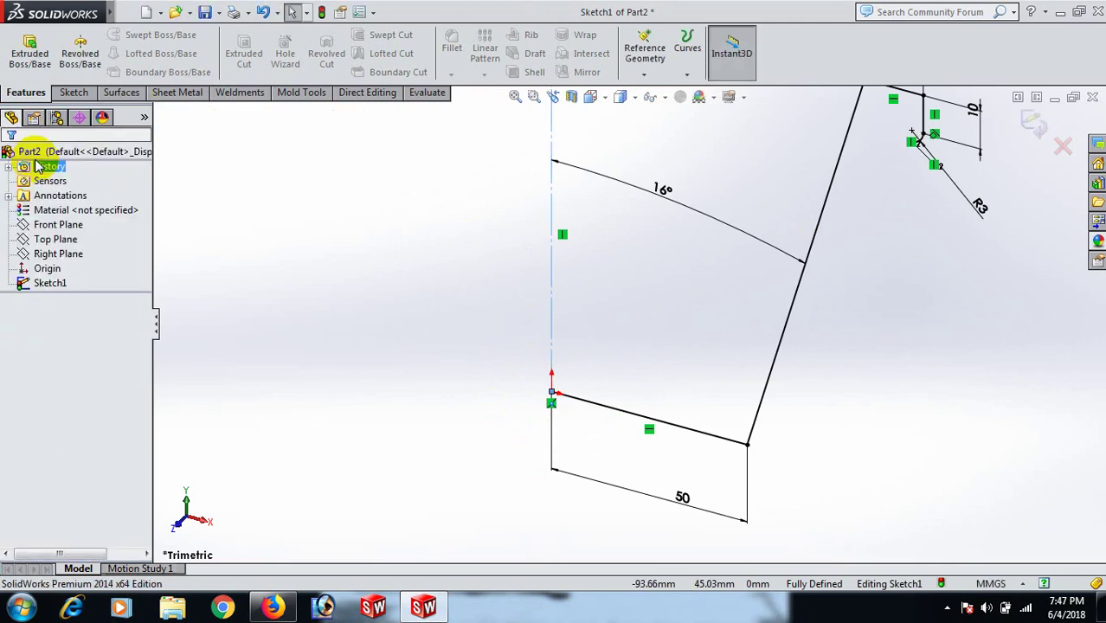
key("space")
left_click(144, 203)
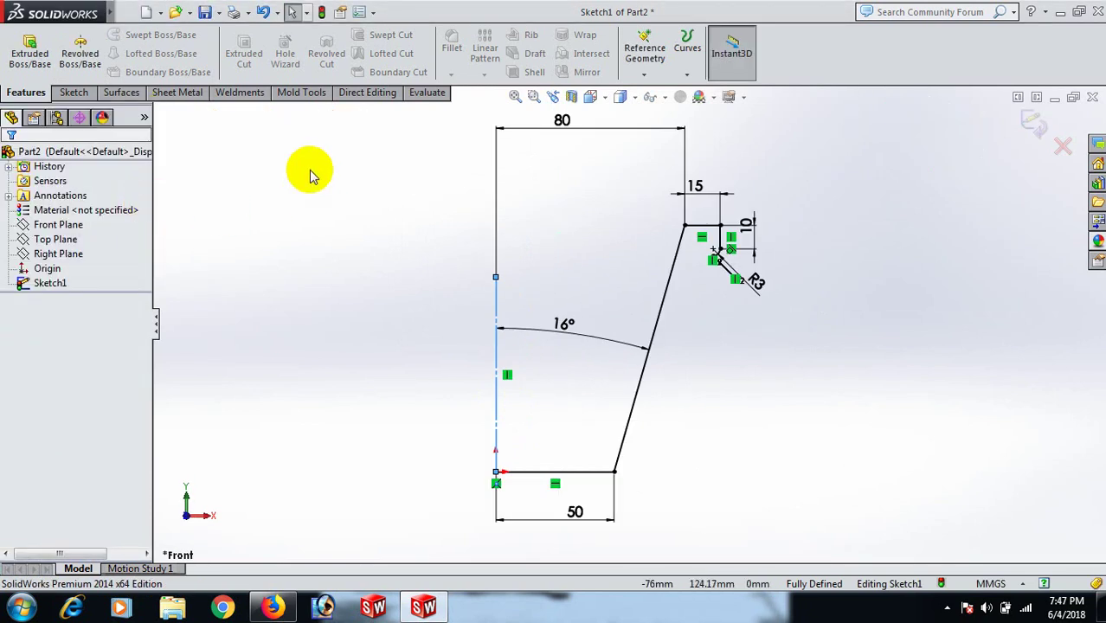
left_click(73, 92)
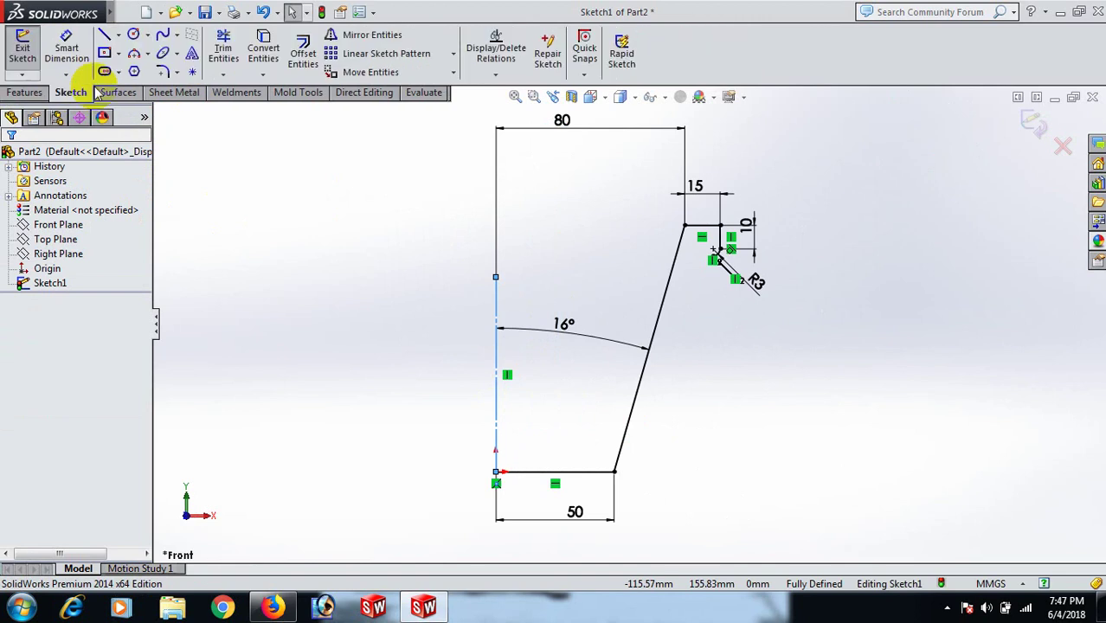
left_click(165, 71)
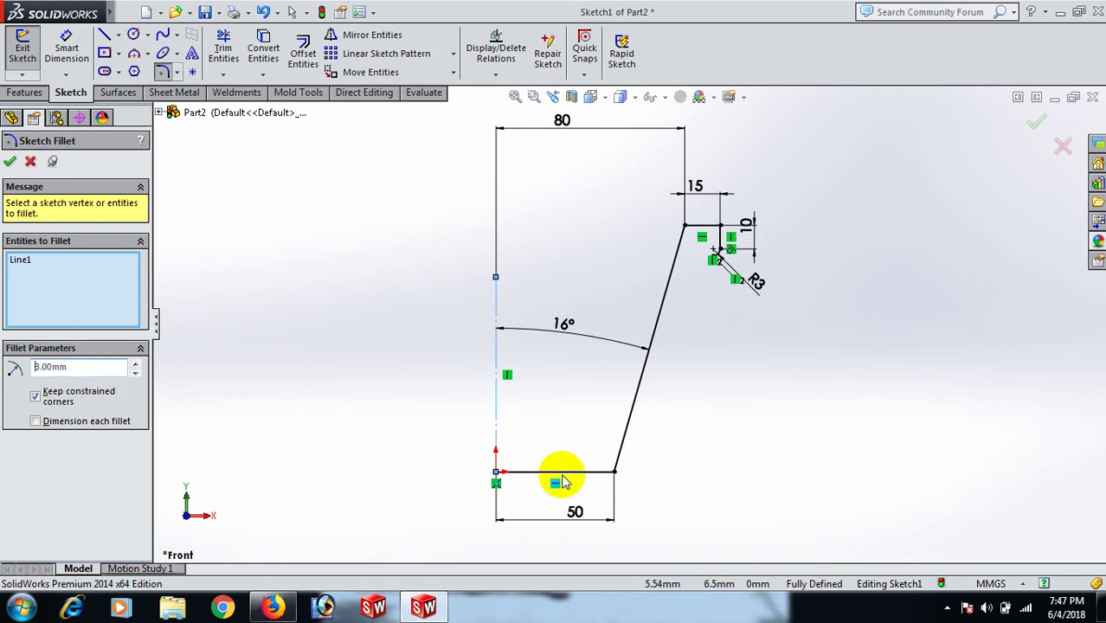
left_click(617, 473)
scroll(581, 446, "down", 2)
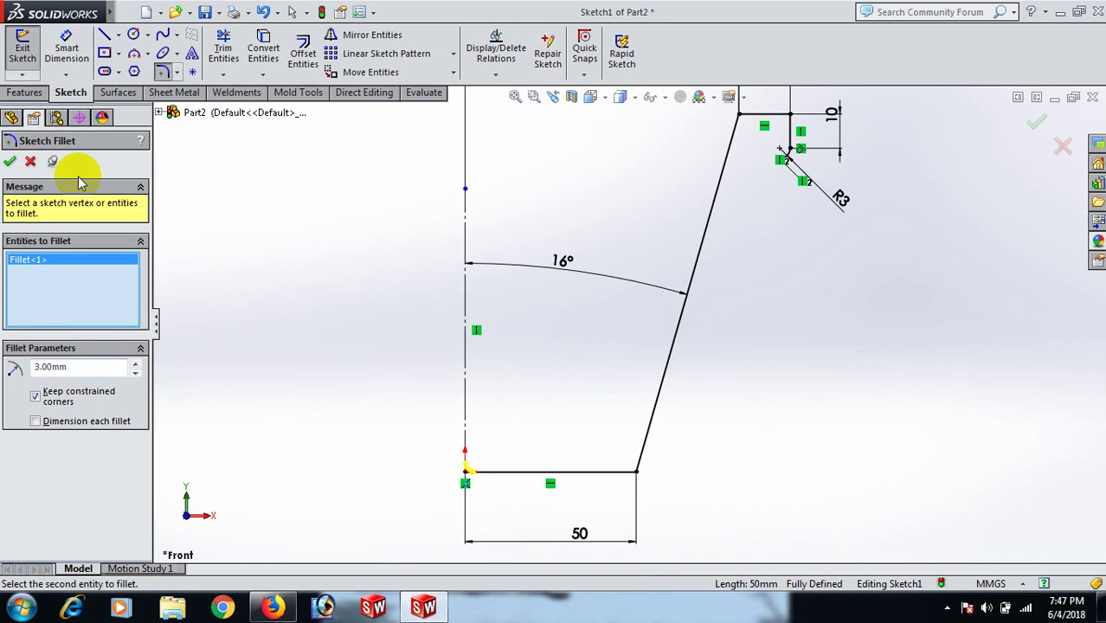
left_click(30, 161)
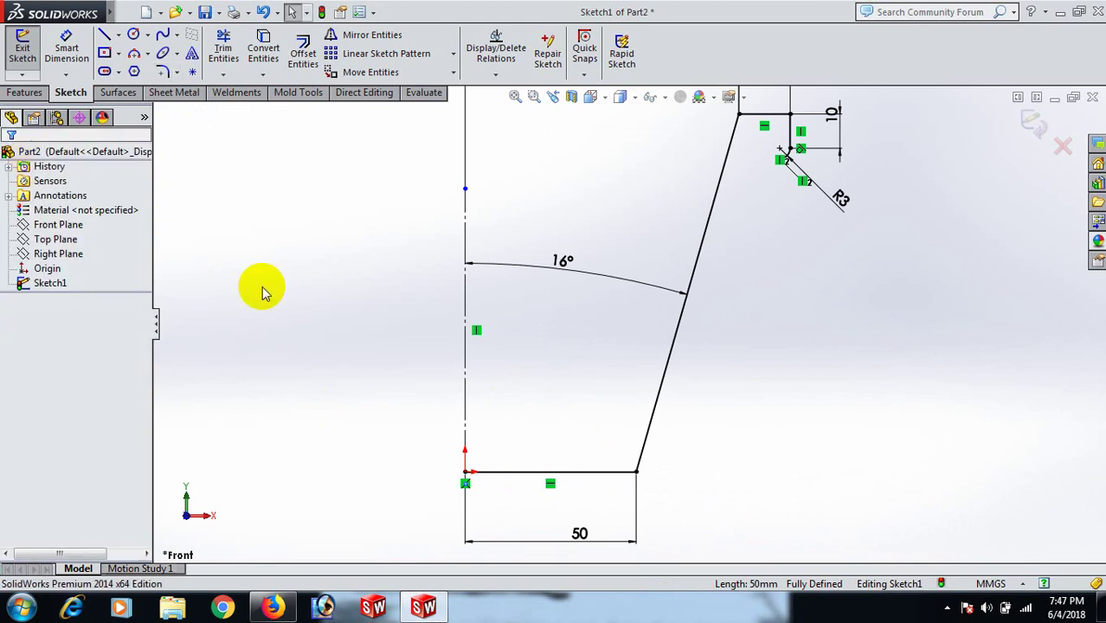
- Add 3 mm sketch fillets at the corner between base and slanted side and at both ends of the rim line
left_click(171, 73)
left_click(639, 461)
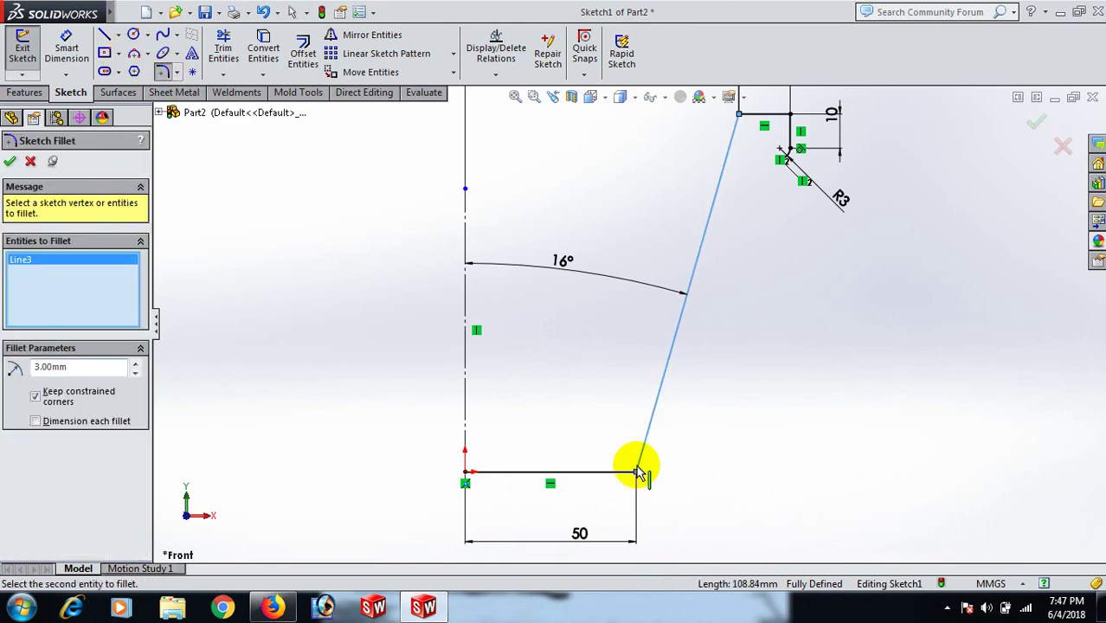
left_click(630, 471)
scroll(649, 477, "down", 3)
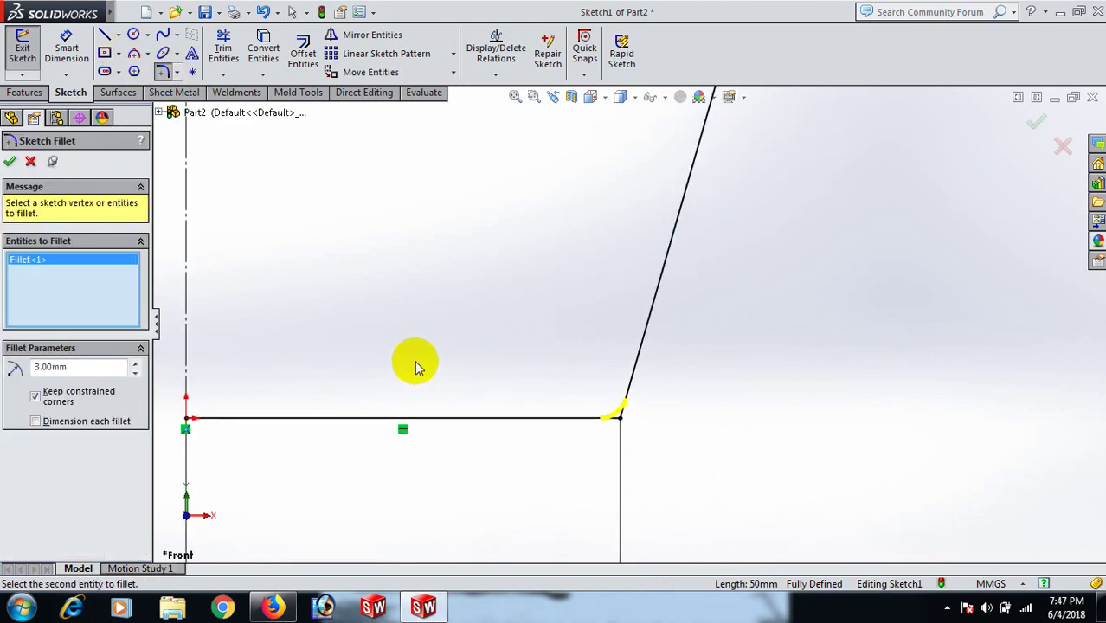
scroll(700, 225, "up", 8)
scroll(696, 204, "down", 4)
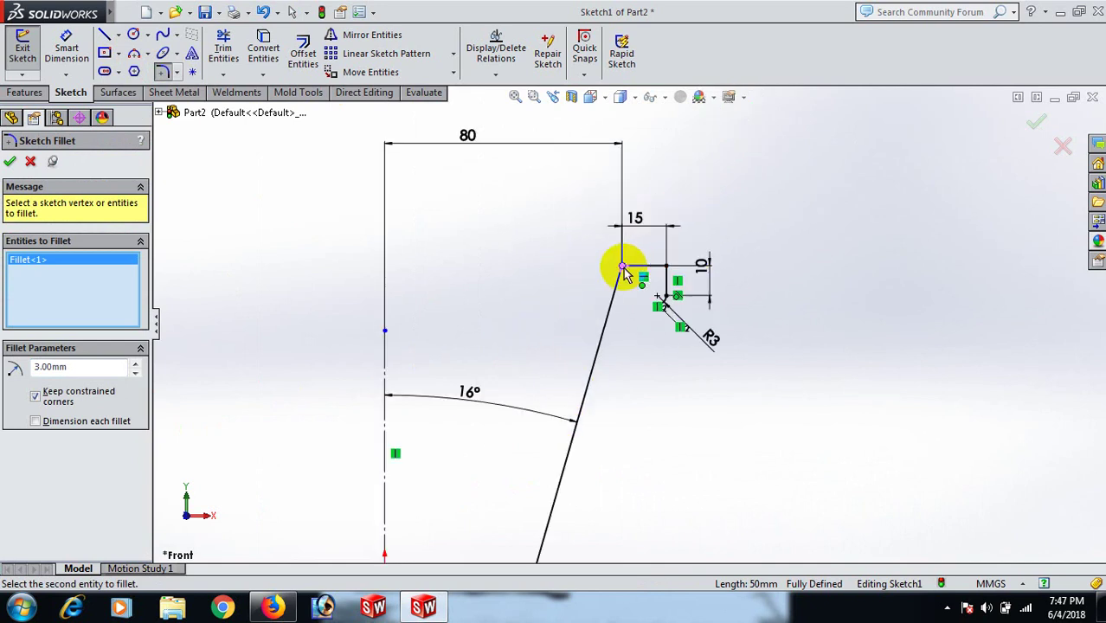
left_click(622, 267)
scroll(661, 276, "down", 3)
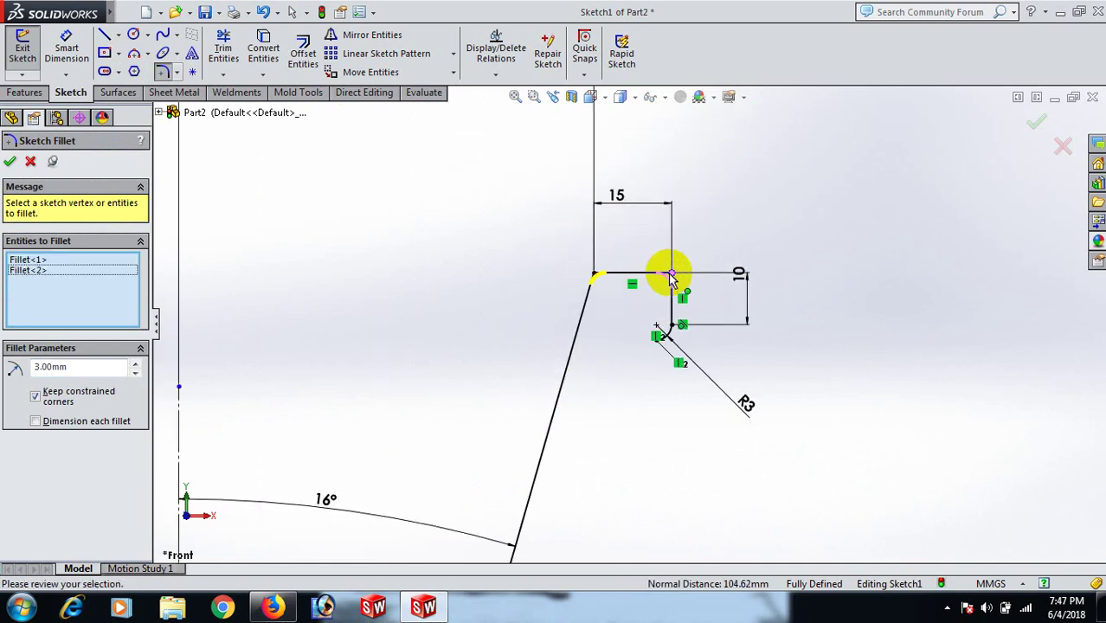
left_click(671, 276)
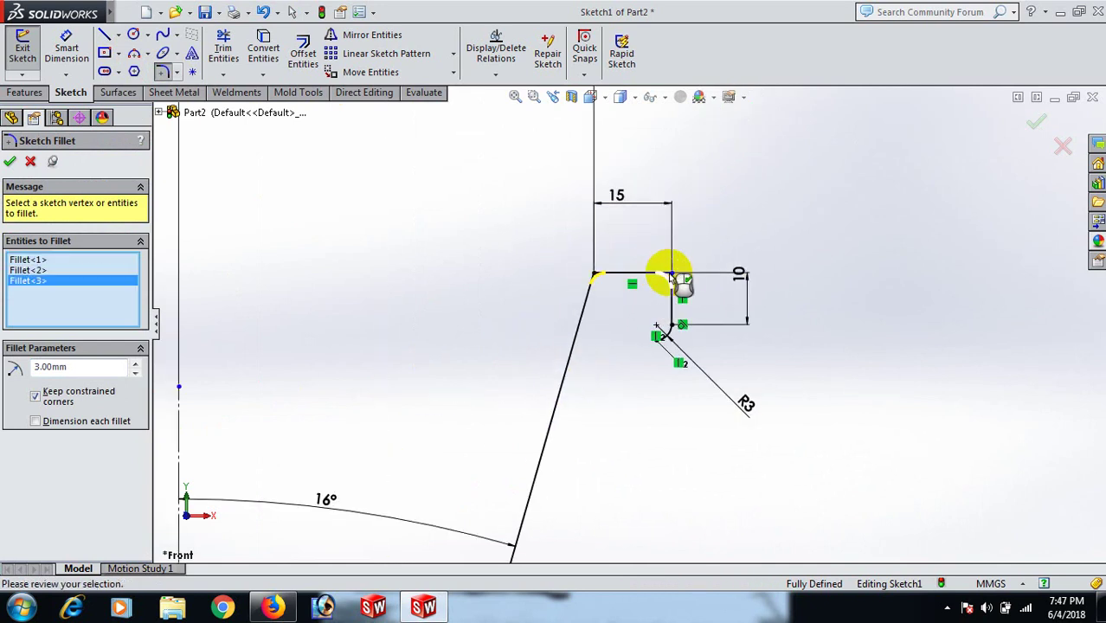
left_click(10, 162)
left_click(10, 163)
scroll(533, 302, "up", 5)
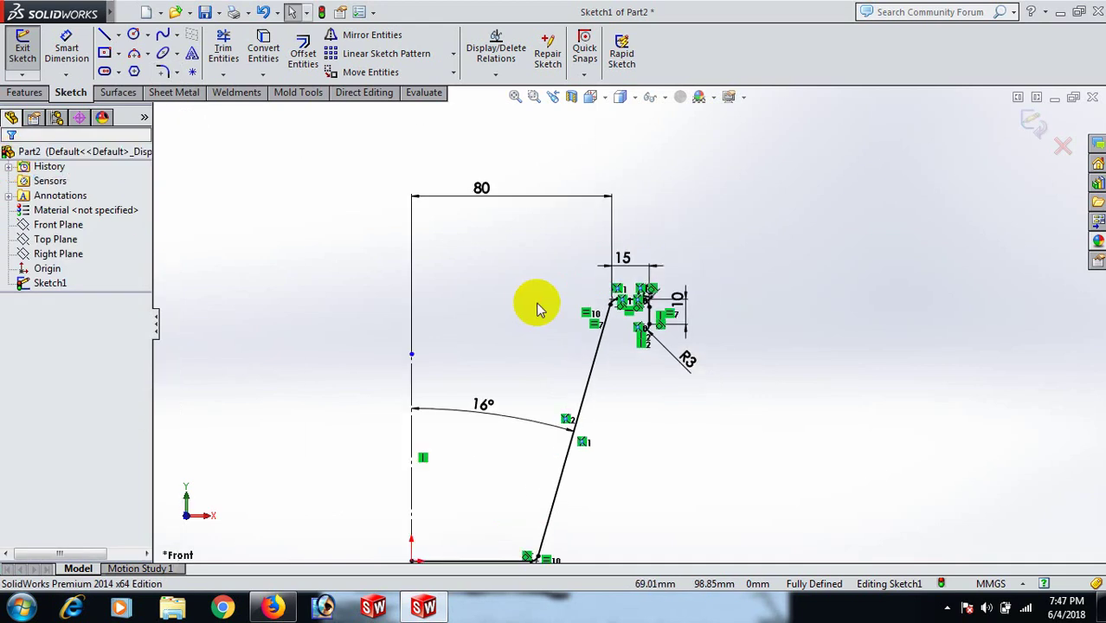
- Revolve the open profile 360 degrees about the vertical centreline as a one-direction thin feature with 1 mm wall thickness
left_click(26, 91)
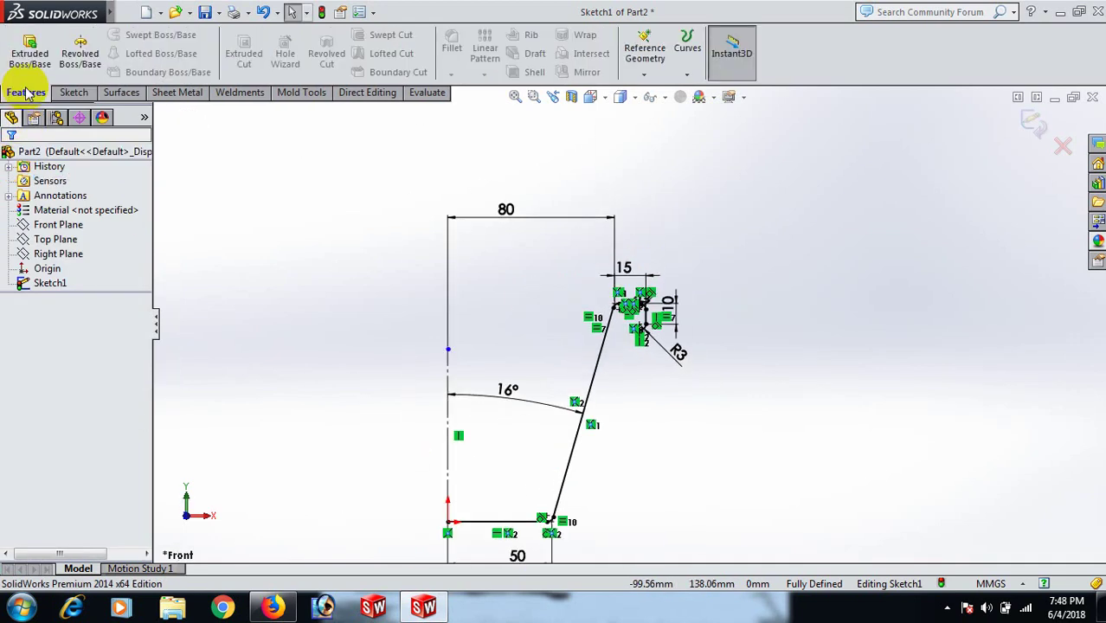
left_click(80, 55)
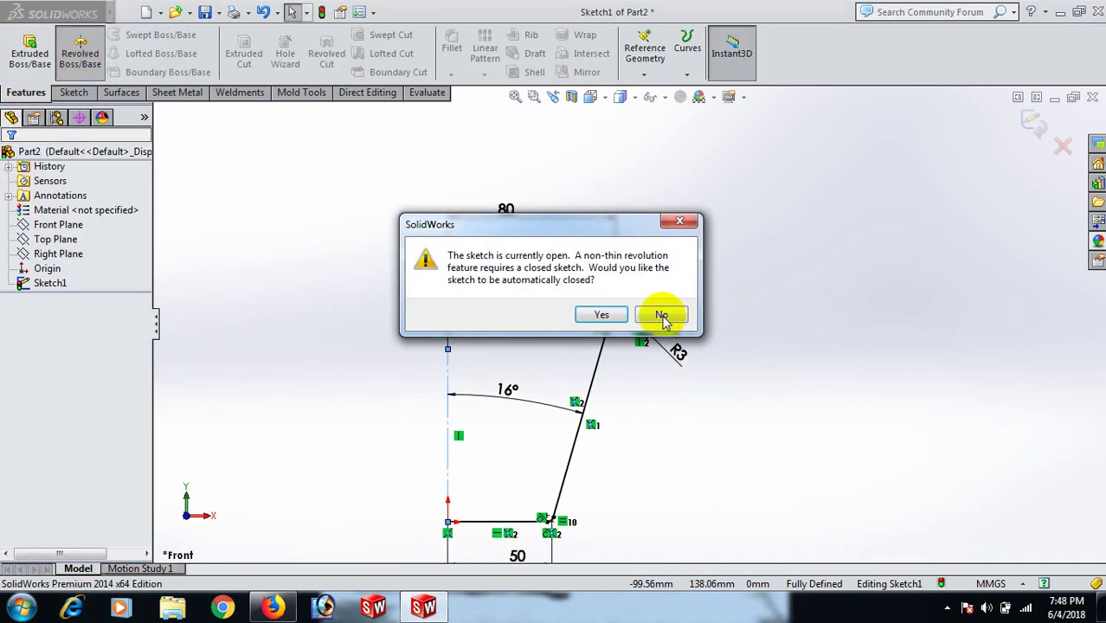
left_click(603, 314)
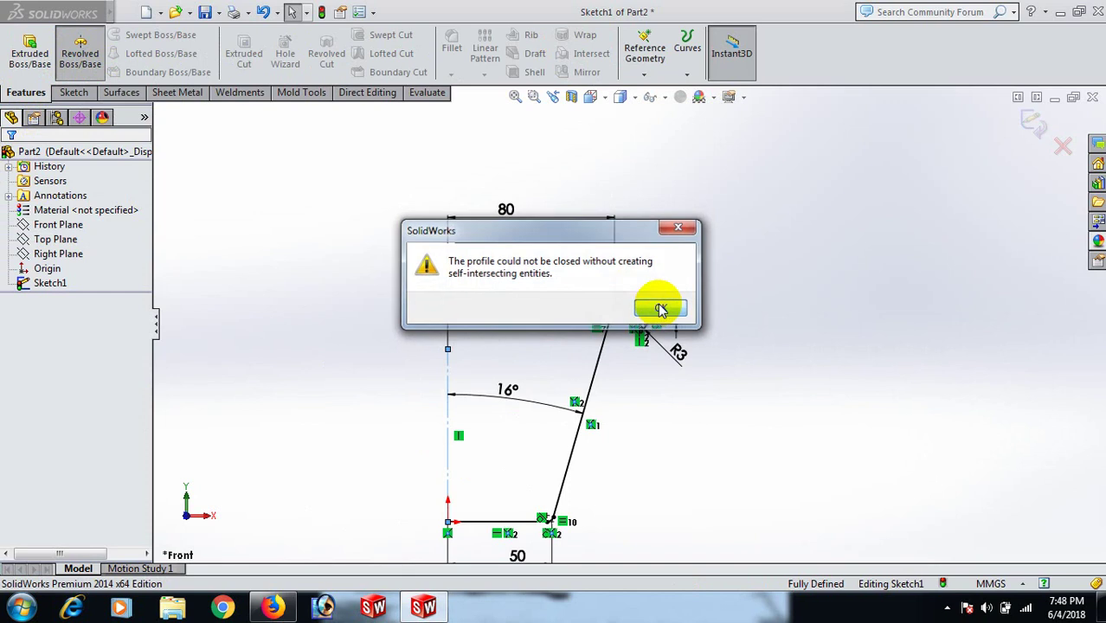
left_click(661, 310)
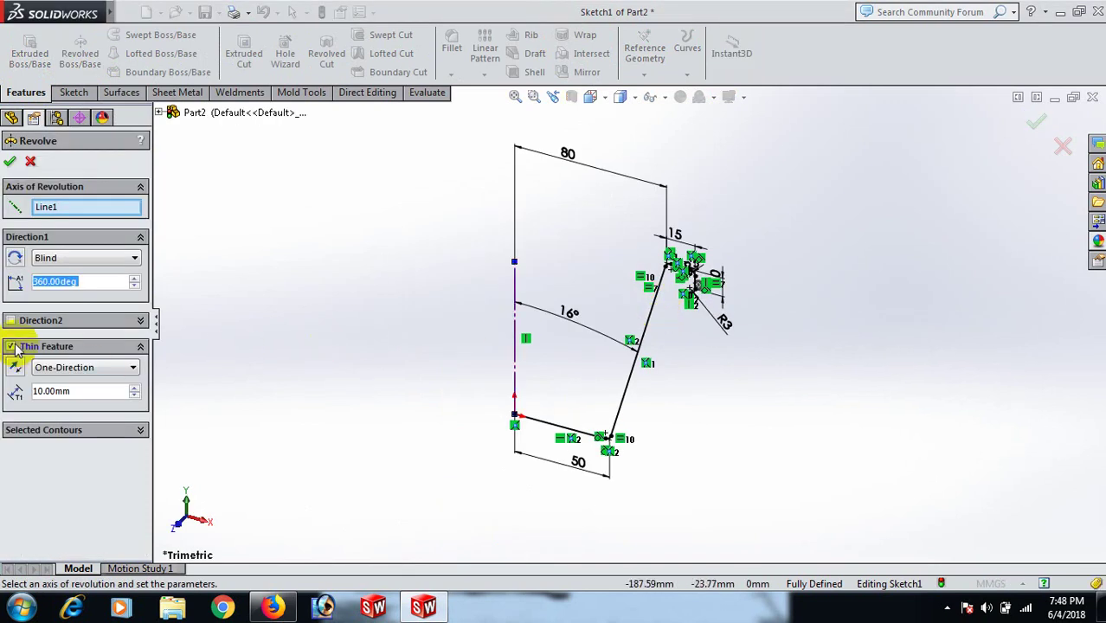
left_click_drag(81, 391, 5, 387)
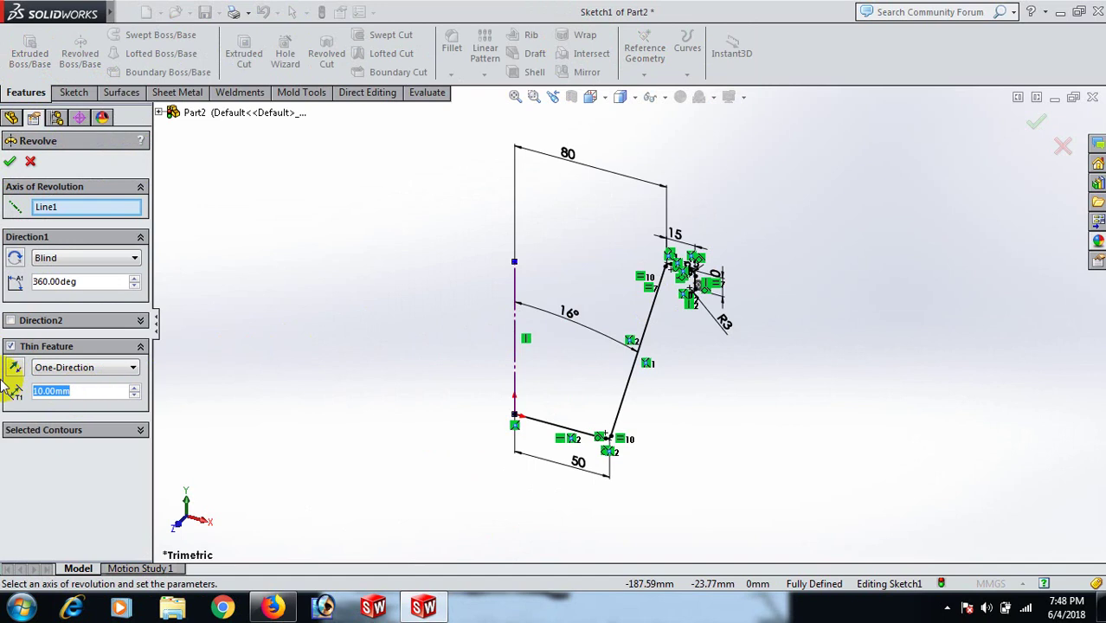
type("1")
key("Return")
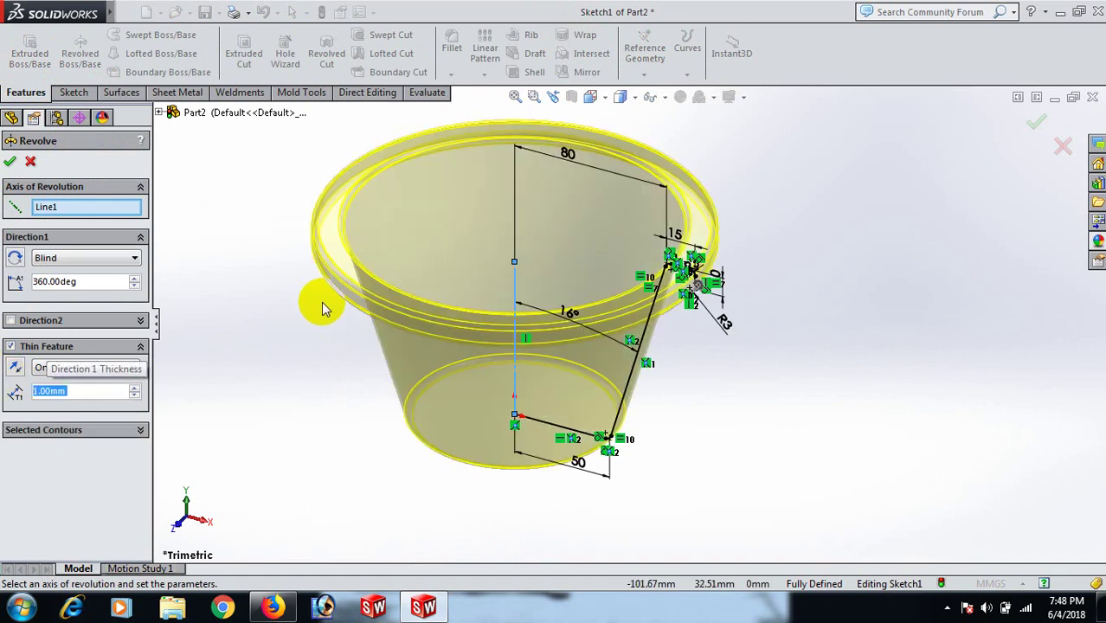
scroll(474, 243, "down", 2)
scroll(498, 250, "up", 3)
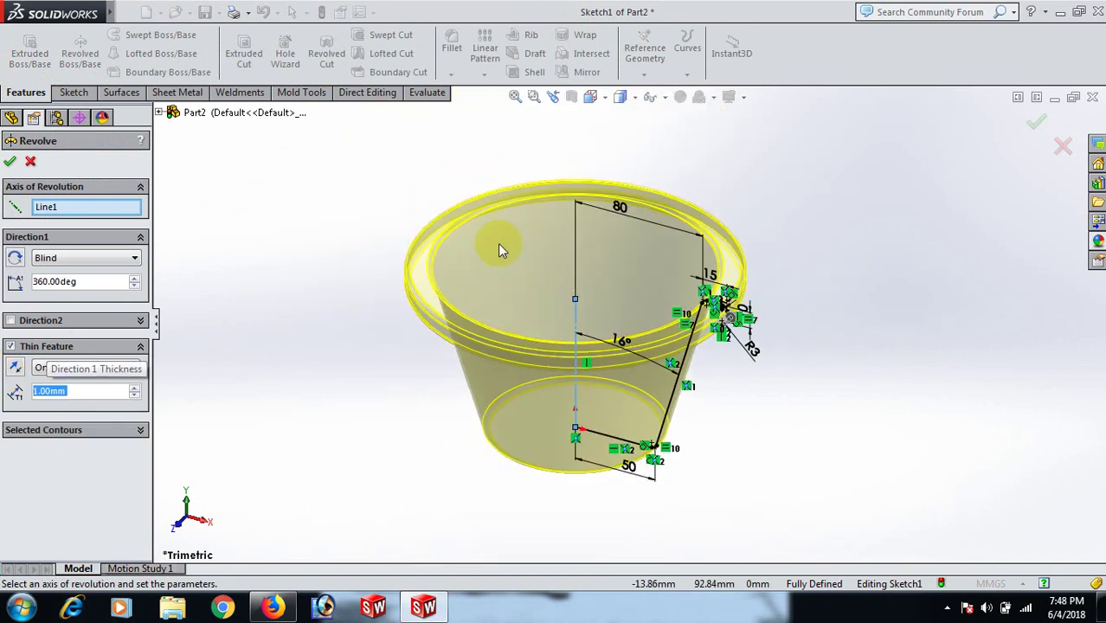
left_click(10, 164)
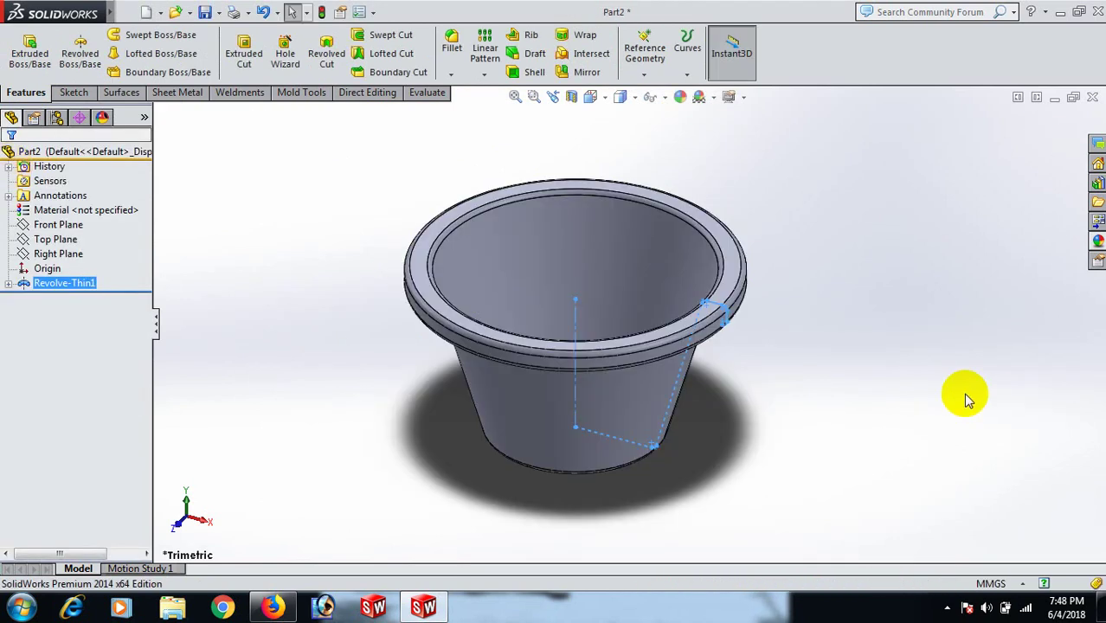
- Start a new sketch on the Right Plane of the revolved container
left_click(866, 367)
mouse_move(847, 365)
middle_mouse_down()
mouse_move(827, 296)
mouse_move(908, 296)
mouse_move(844, 394)
mouse_move(839, 469)
mouse_move(761, 240)
middle_mouse_up()
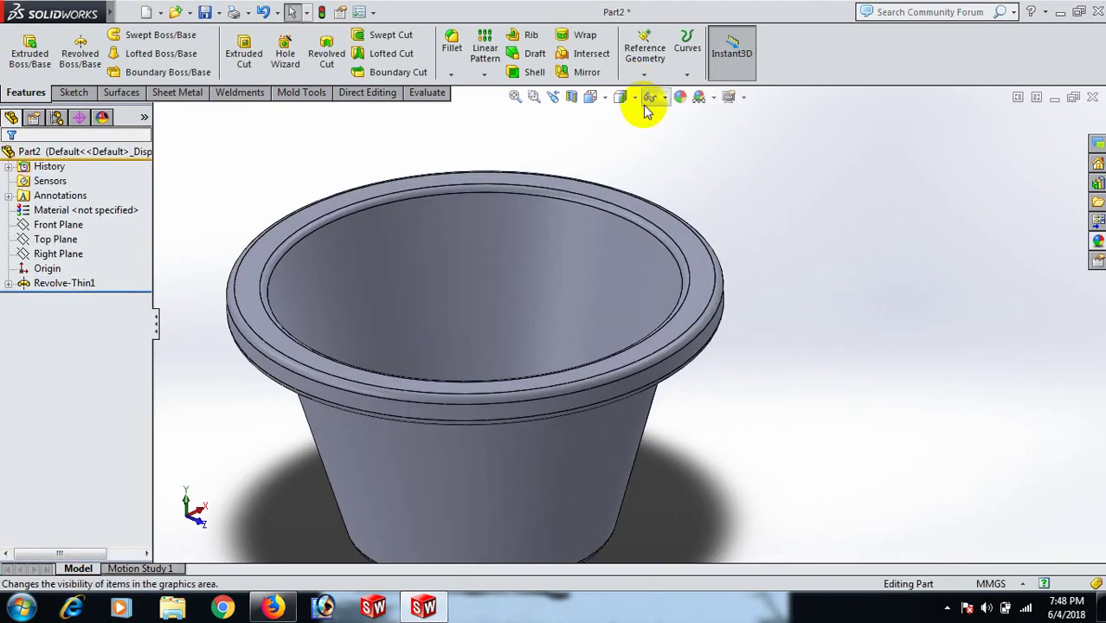
left_click(54, 226)
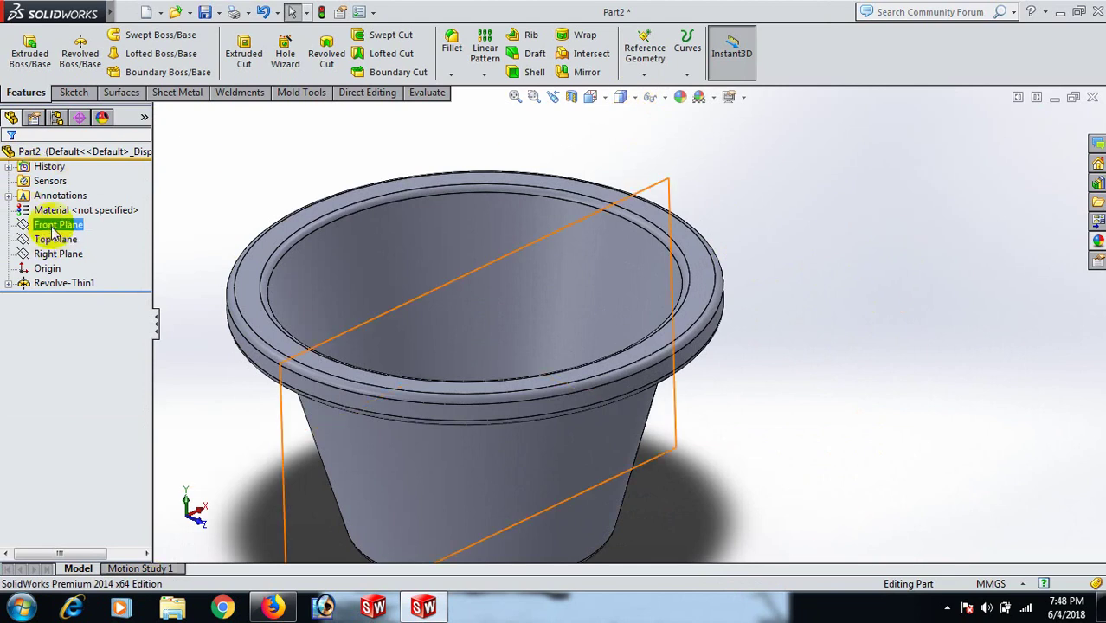
left_click(55, 240)
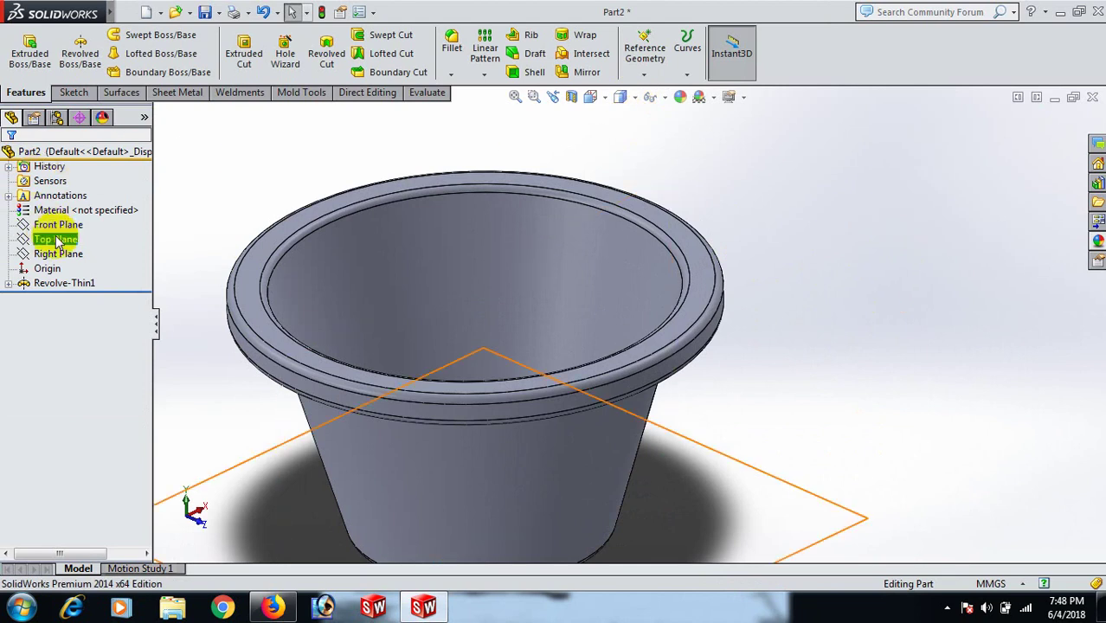
left_click(56, 253)
left_click(73, 232)
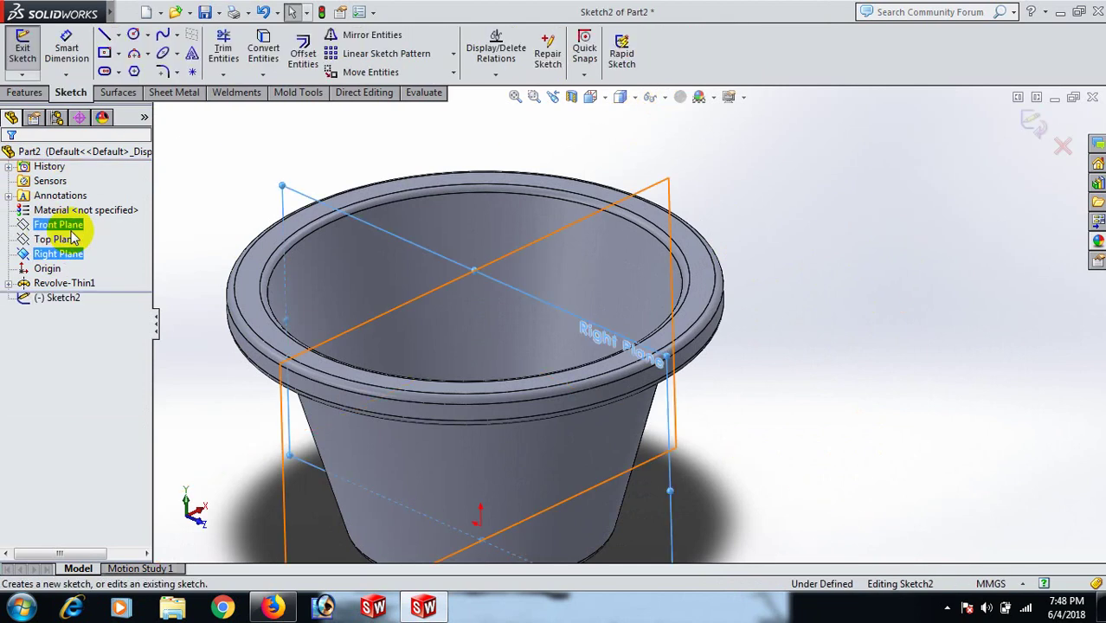
- Sketch a horizontal centerpoint straight slot above the origin, about 13.7 mm between arc centres and 9.9 mm wide, centred about 12.9 mm up
key("space")
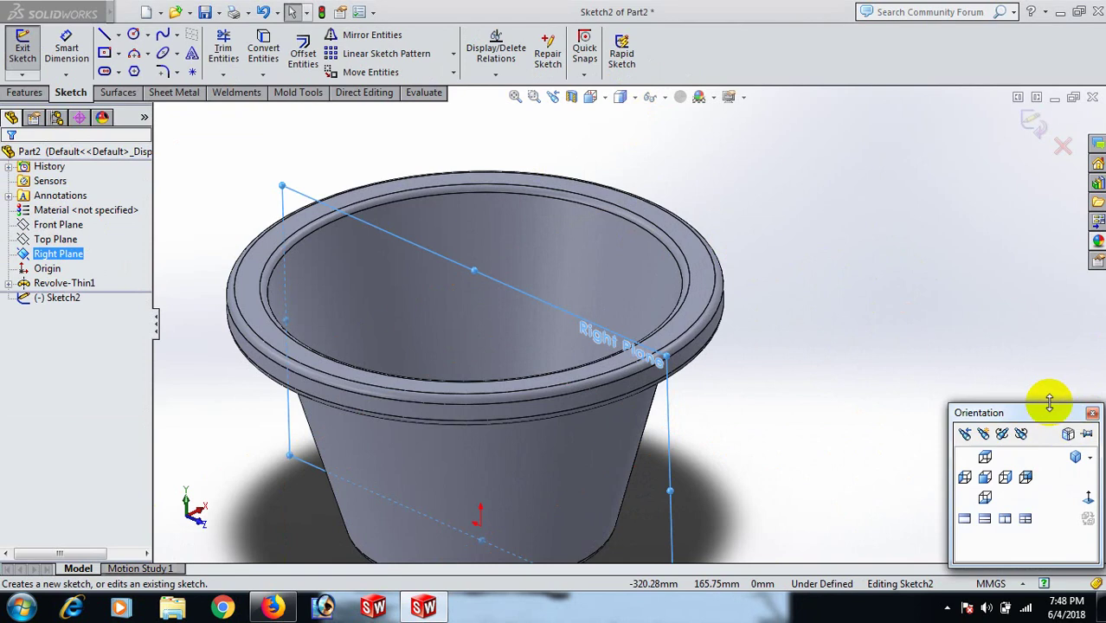
left_click(1087, 499)
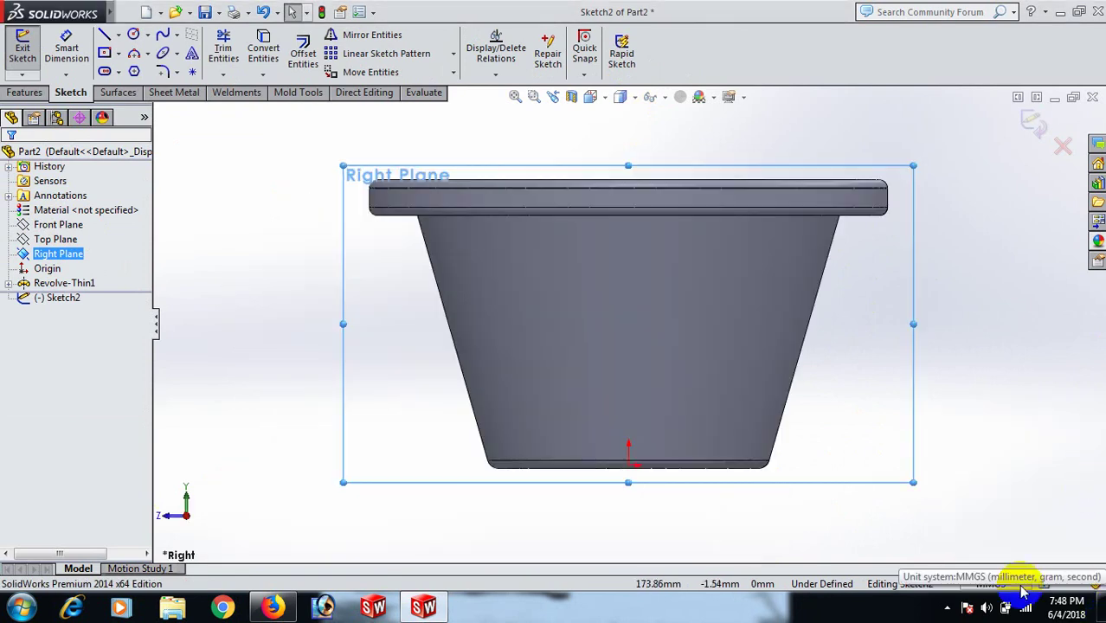
scroll(856, 489, "down", 1)
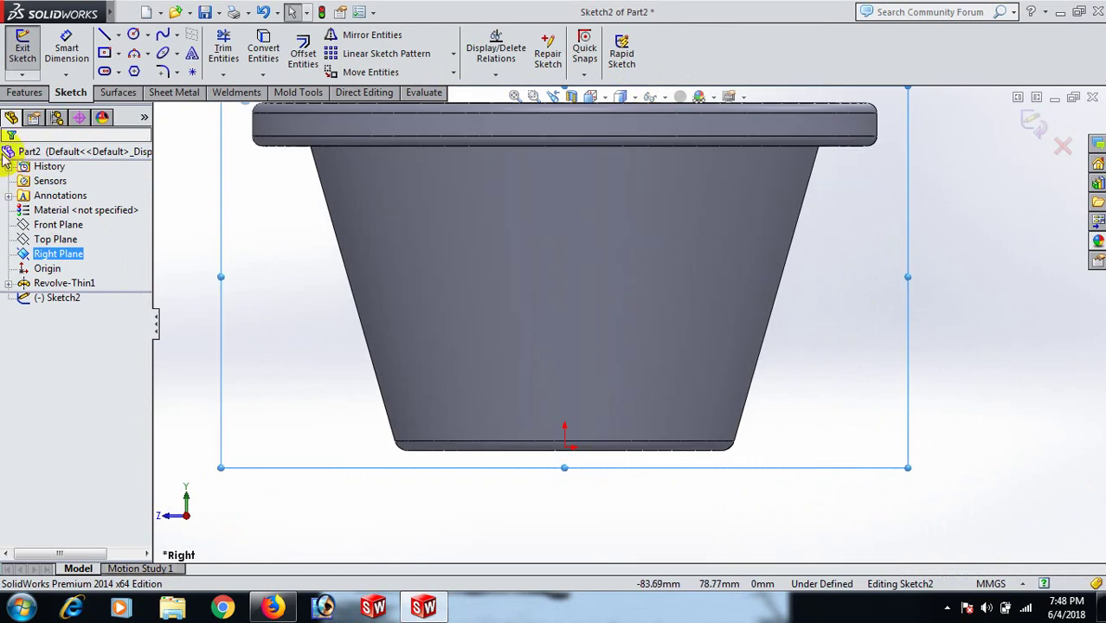
left_click(108, 74)
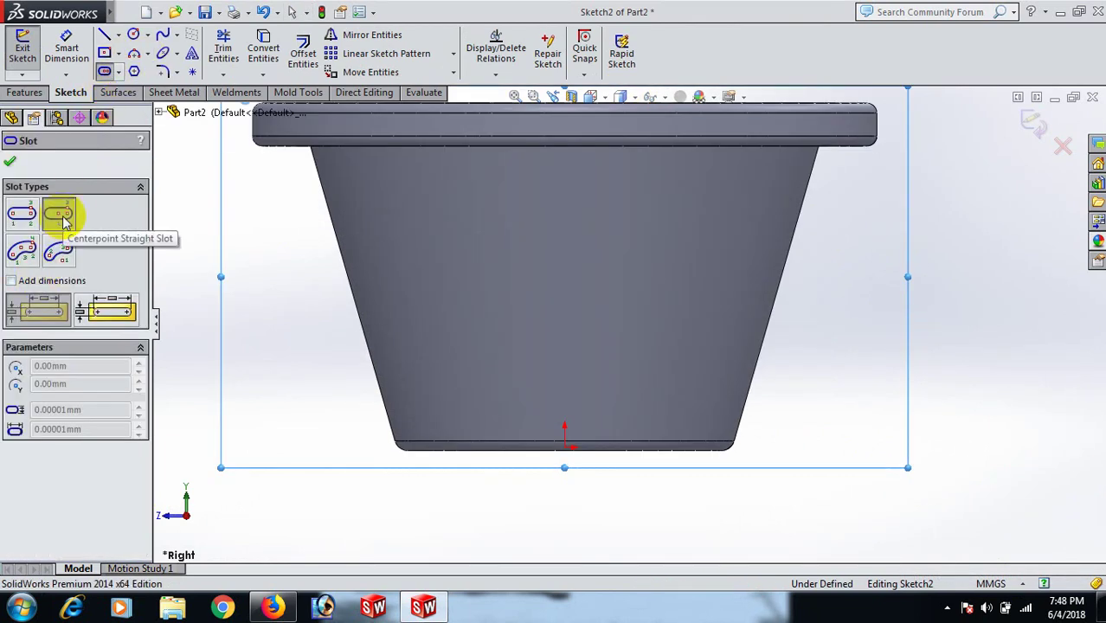
left_click(565, 405)
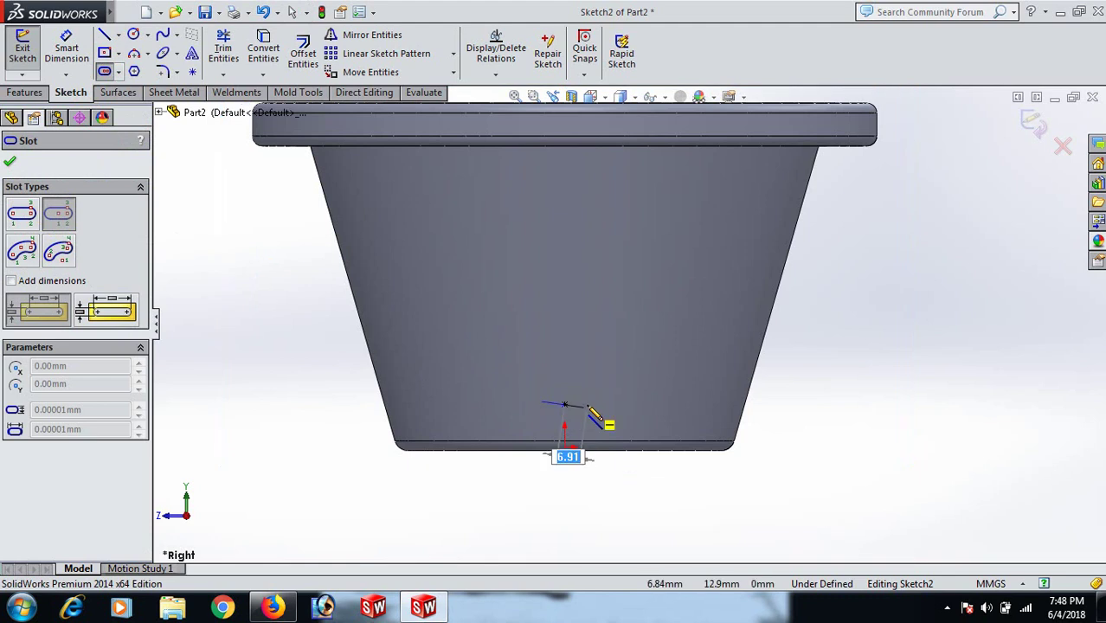
left_click(589, 406)
left_click(595, 424)
right_click(593, 424)
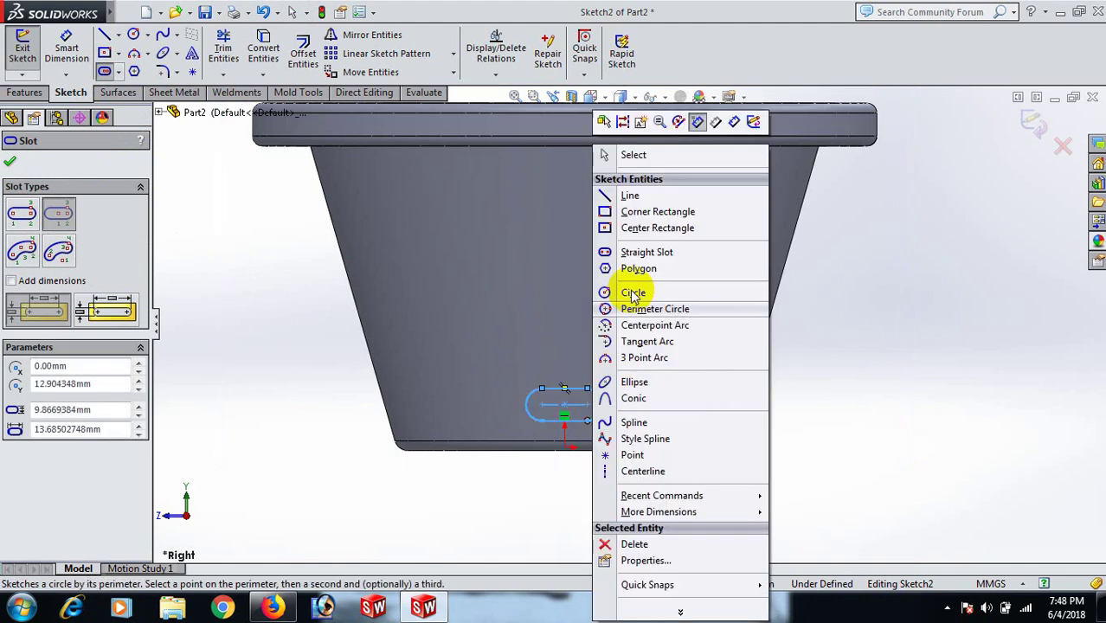
left_click(661, 154)
- Dimension the slot's straight length to 10 mm and its end arc radius to 4 mm
right_click_drag(802, 402, 805, 270)
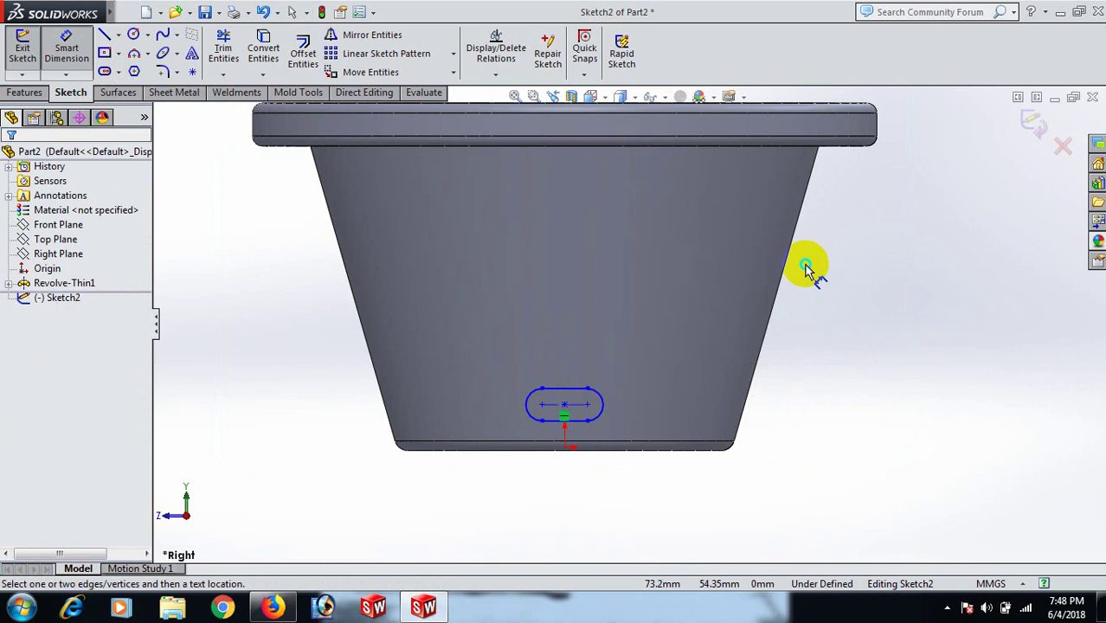
left_click(585, 340)
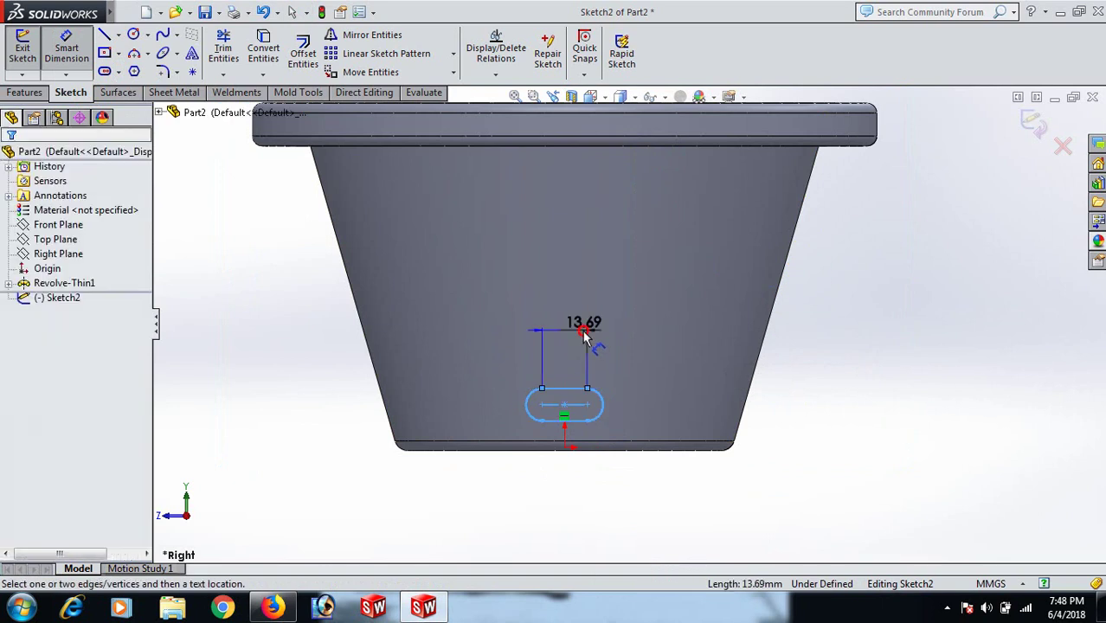
type("10")
key("Return")
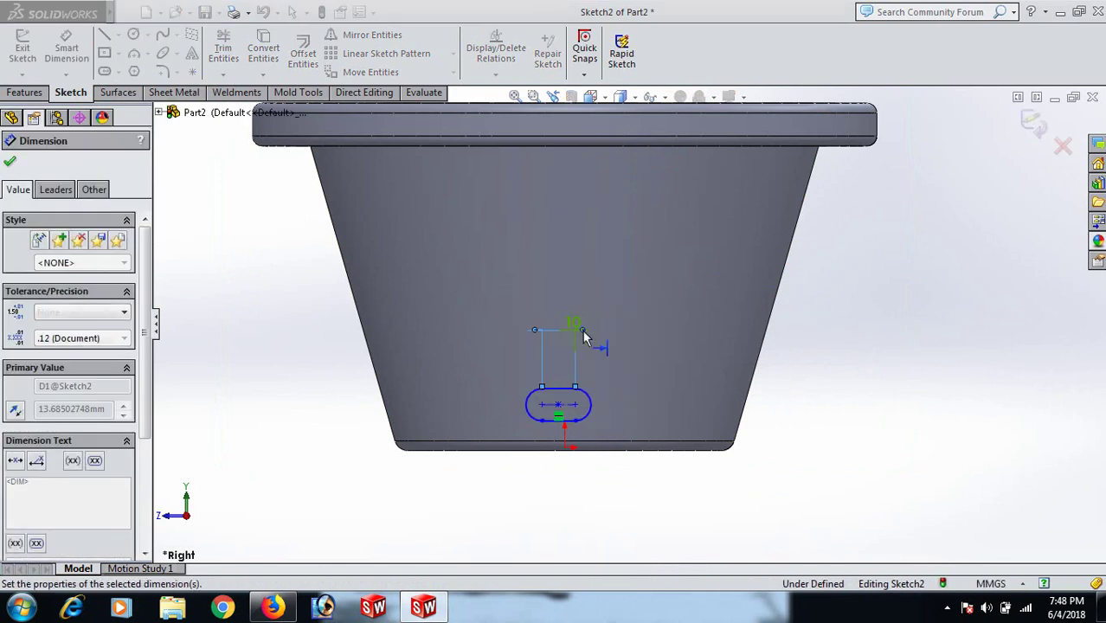
left_click(575, 405)
left_click(849, 443)
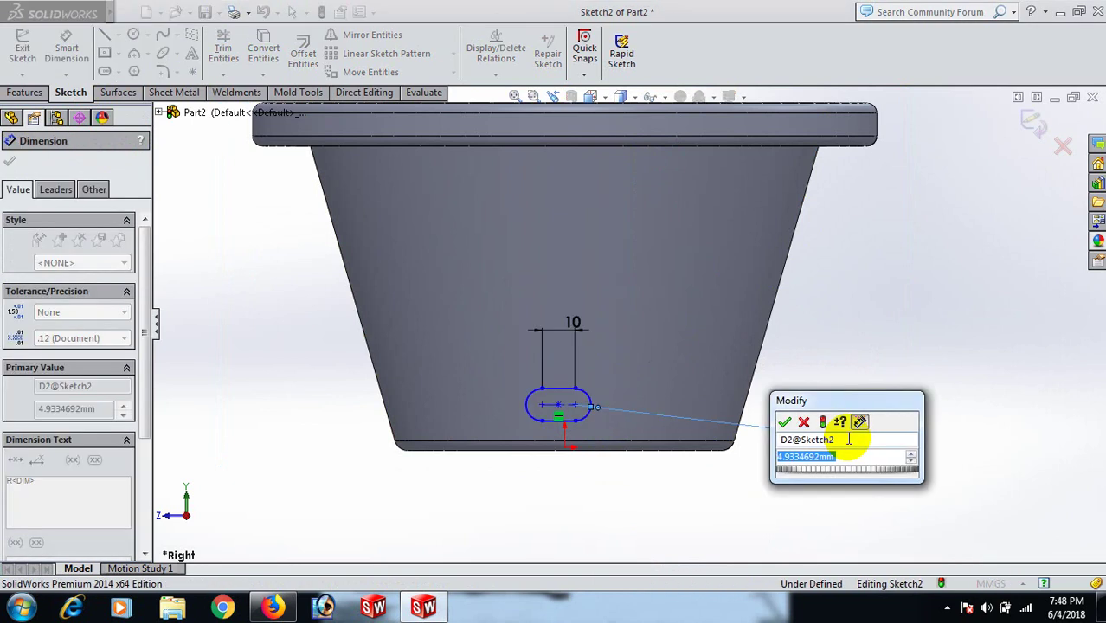
type("4")
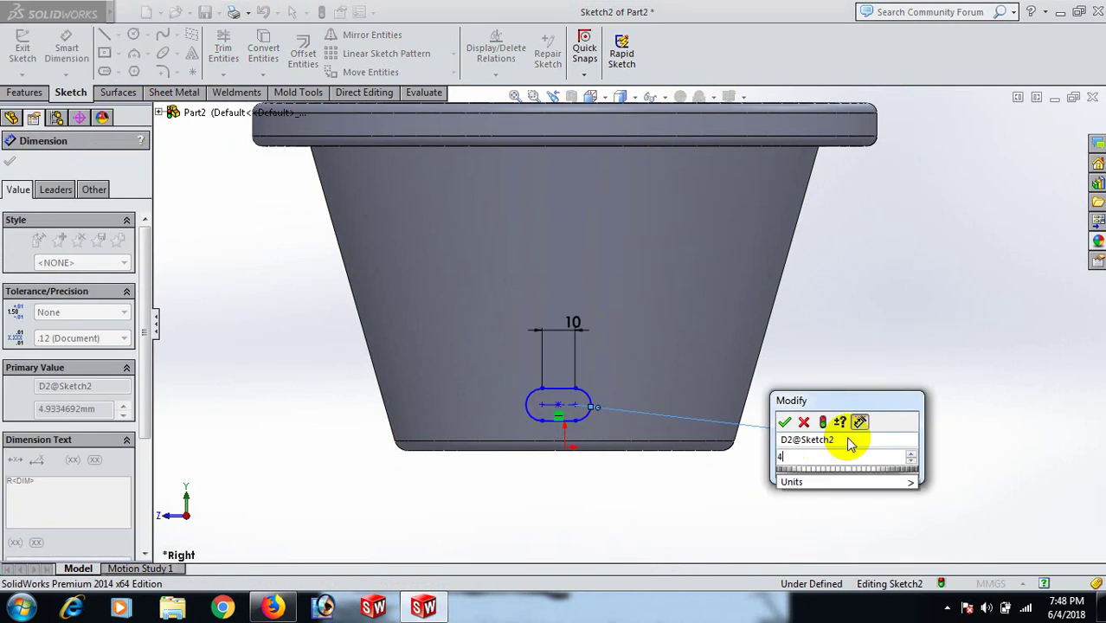
key("Return")
left_click(865, 423)
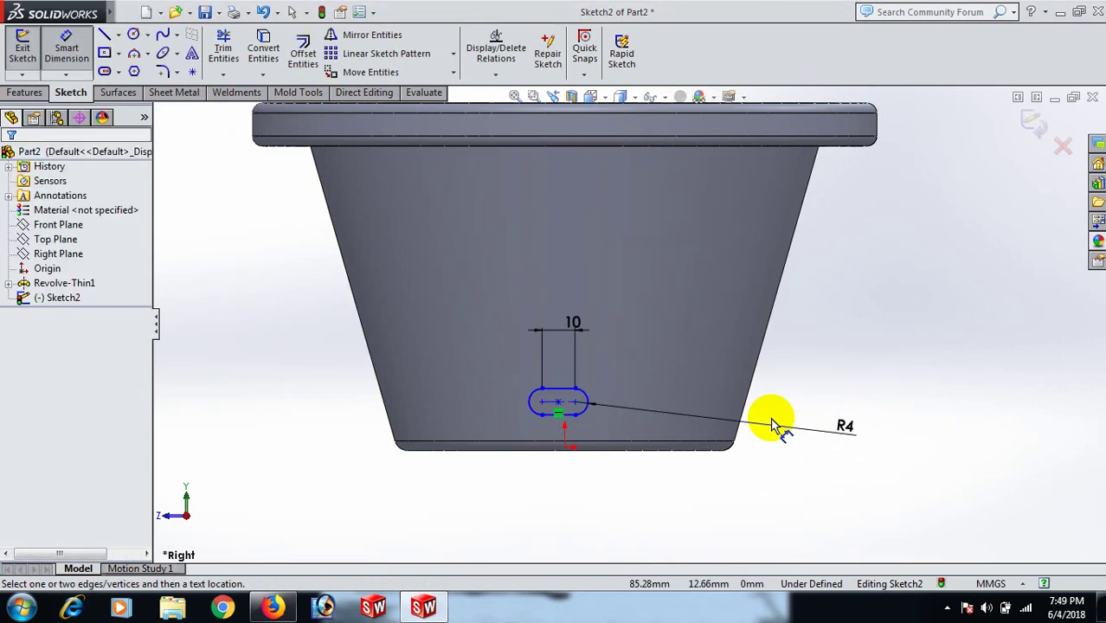
- Dimension the vertical distance from the origin to the slot's centre point to 10 mm and end dimensioning
left_click(565, 449)
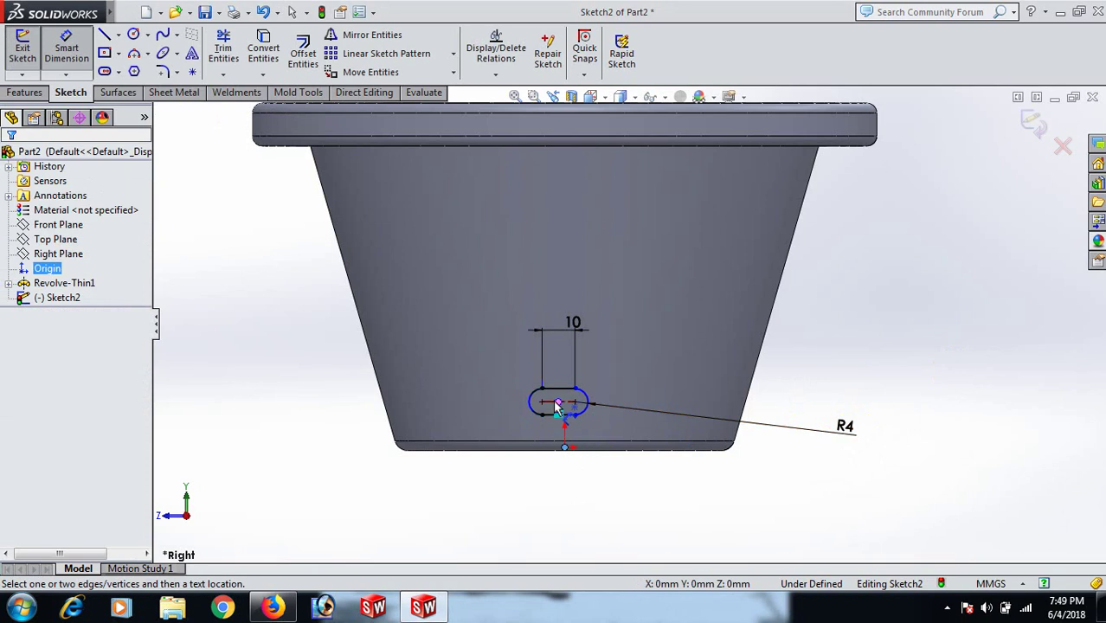
left_click(558, 404)
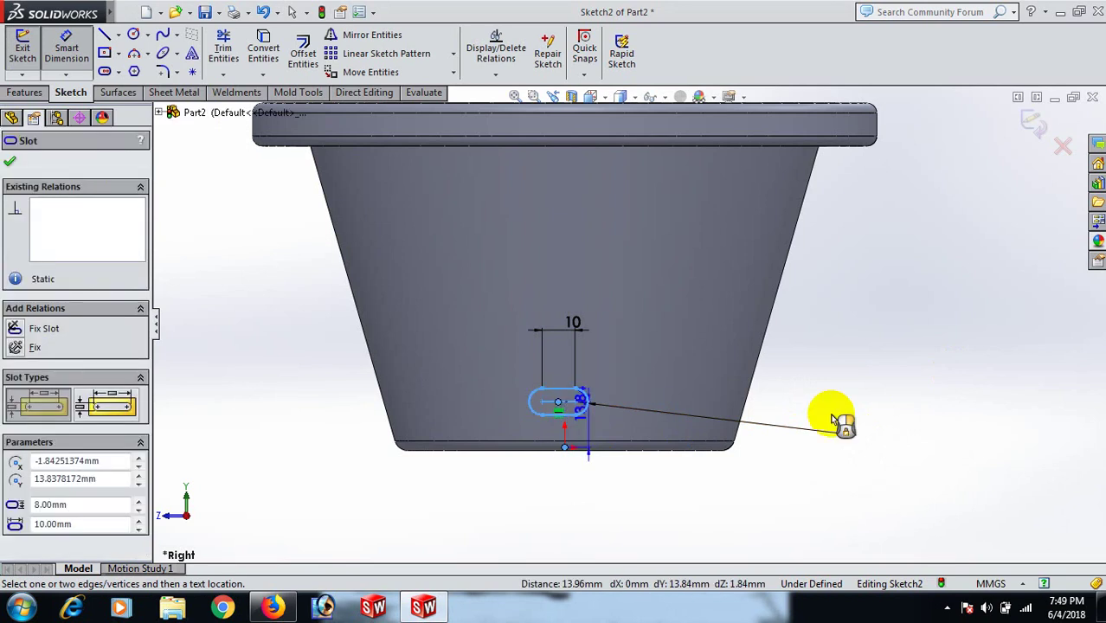
left_click(899, 419)
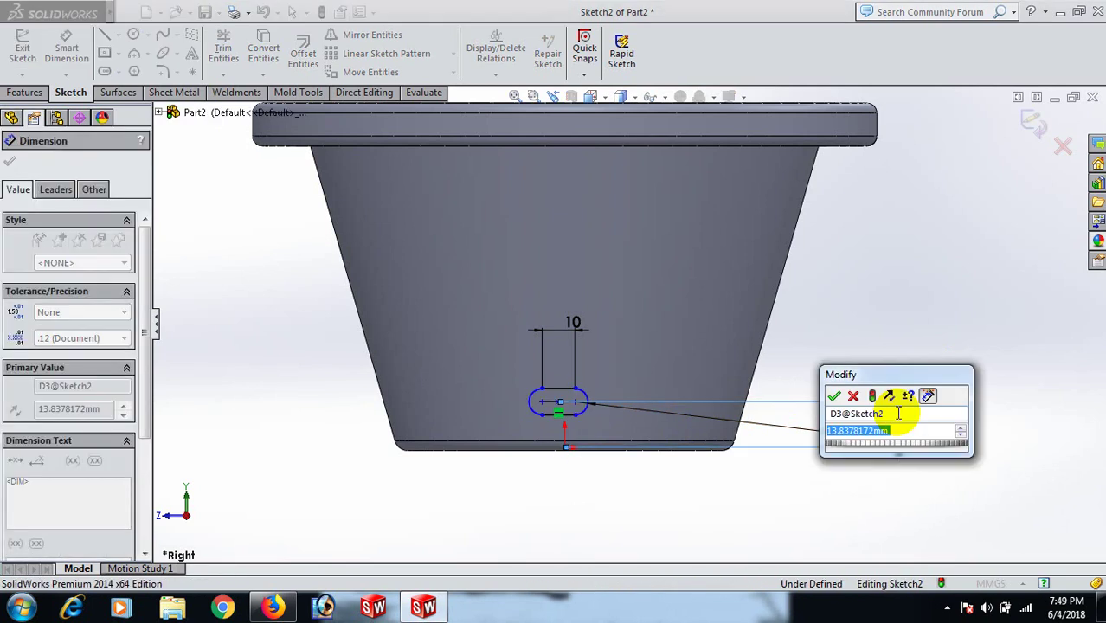
type("10")
key("Return")
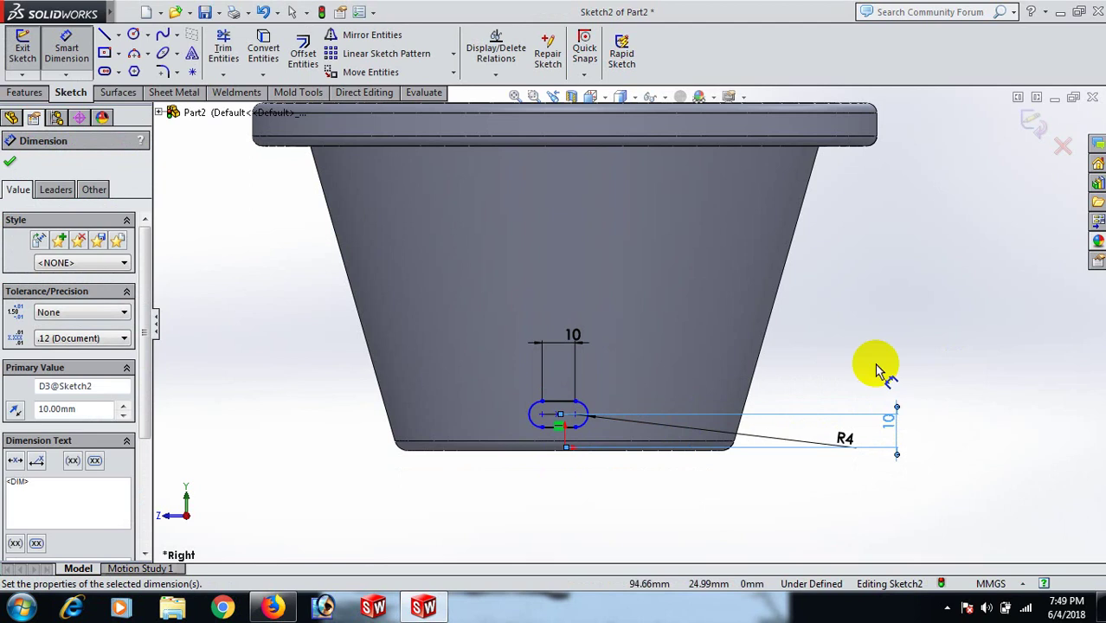
key("Escape")
right_click(880, 346)
left_click(941, 184)
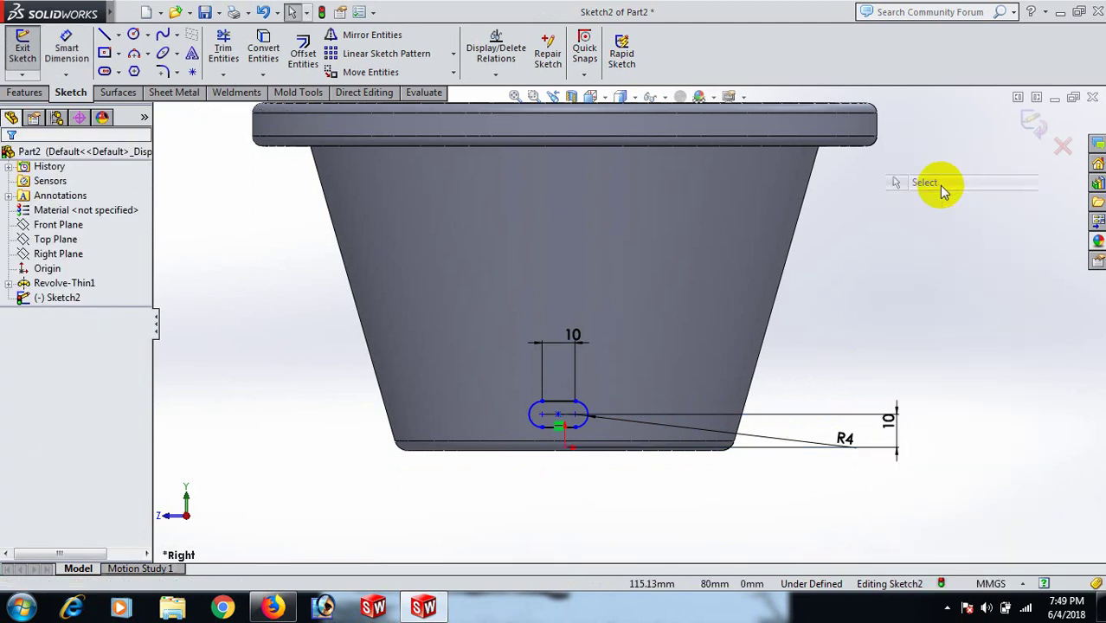
- Add a vertical relation between the origin and the slot's centre point
scroll(533, 428, "down", 2)
left_click(610, 461)
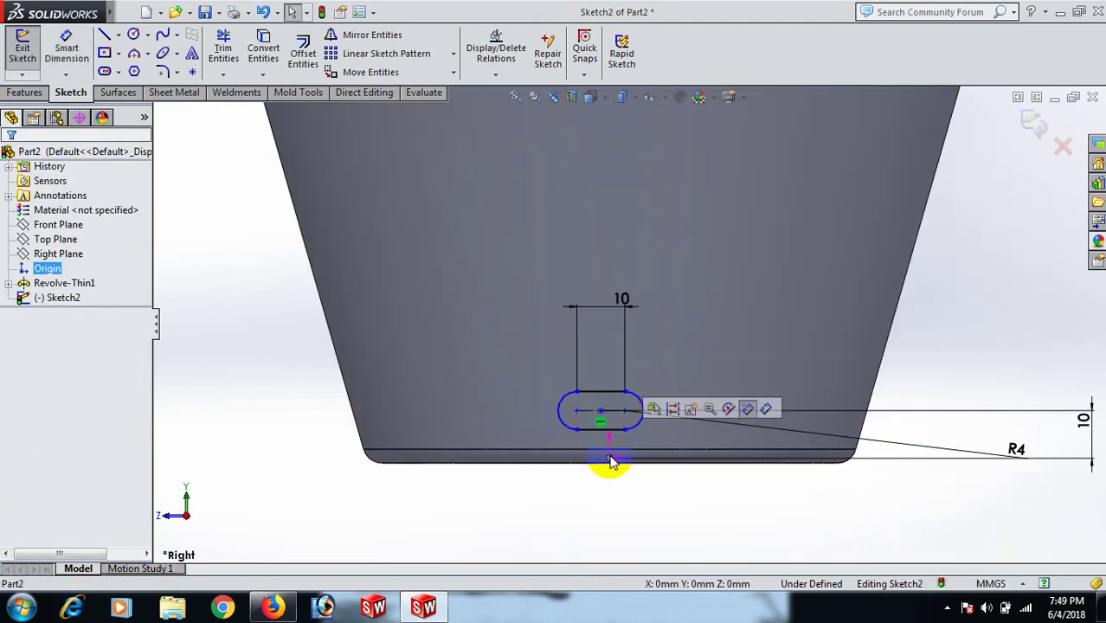
left_click(600, 412, "ctrl")
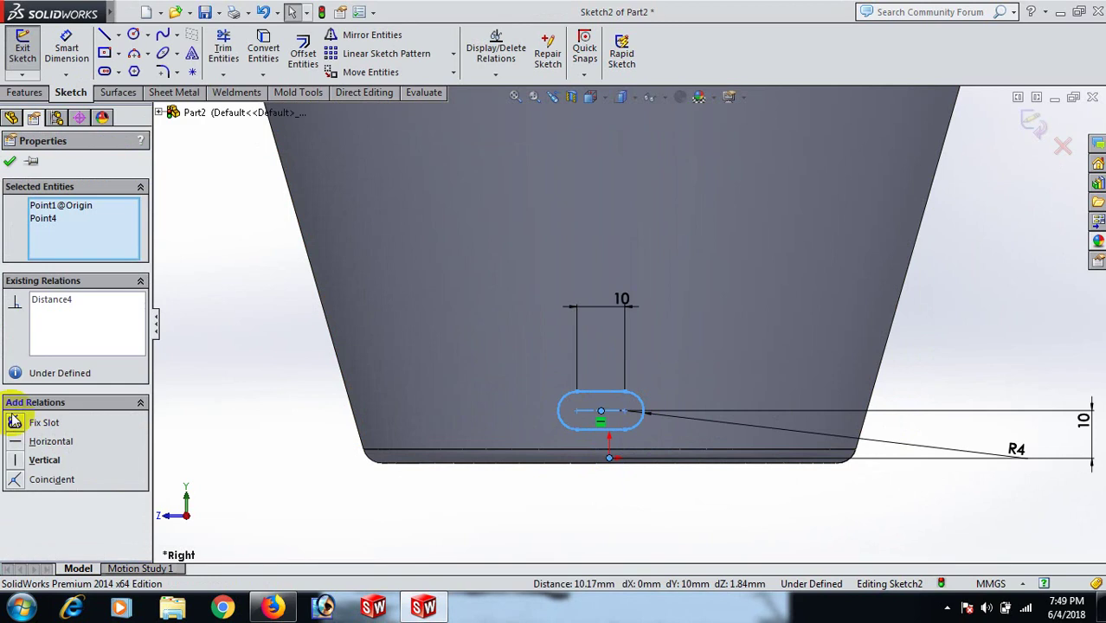
left_click(16, 463)
left_click(923, 334)
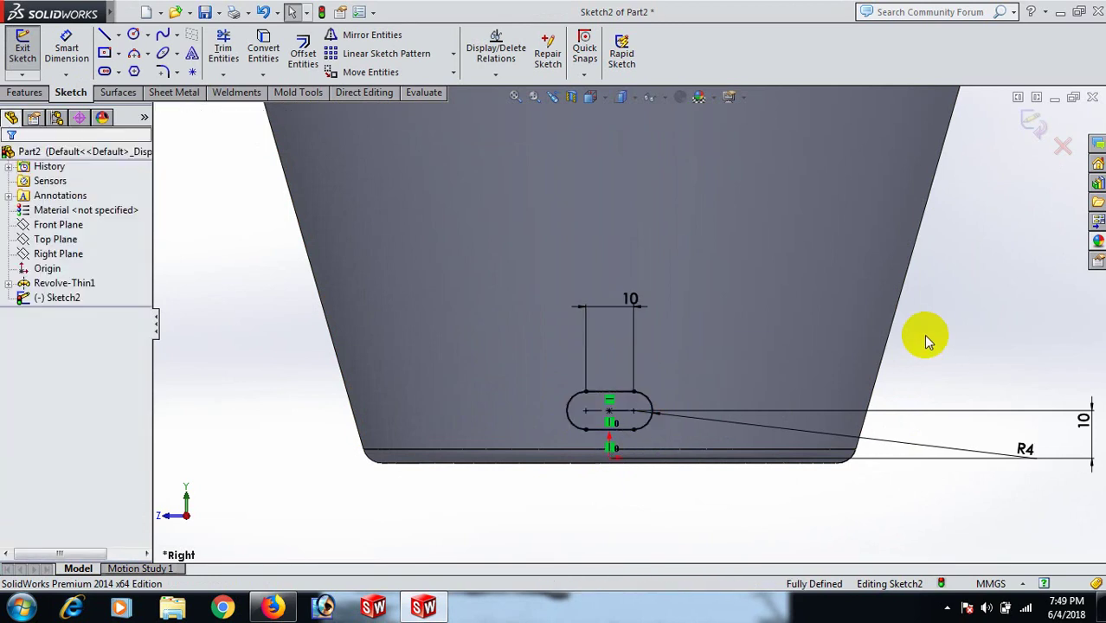
- Cut-extrude the slot from the sketch plane with reversed direction and the Through All end condition
key("f")
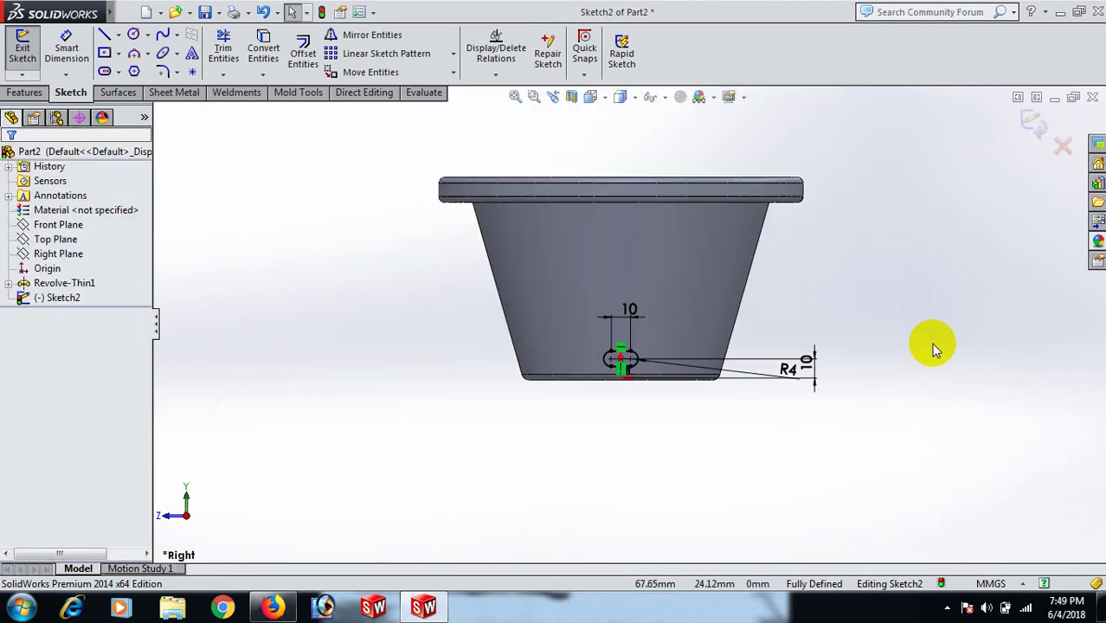
scroll(684, 368, "down", 5)
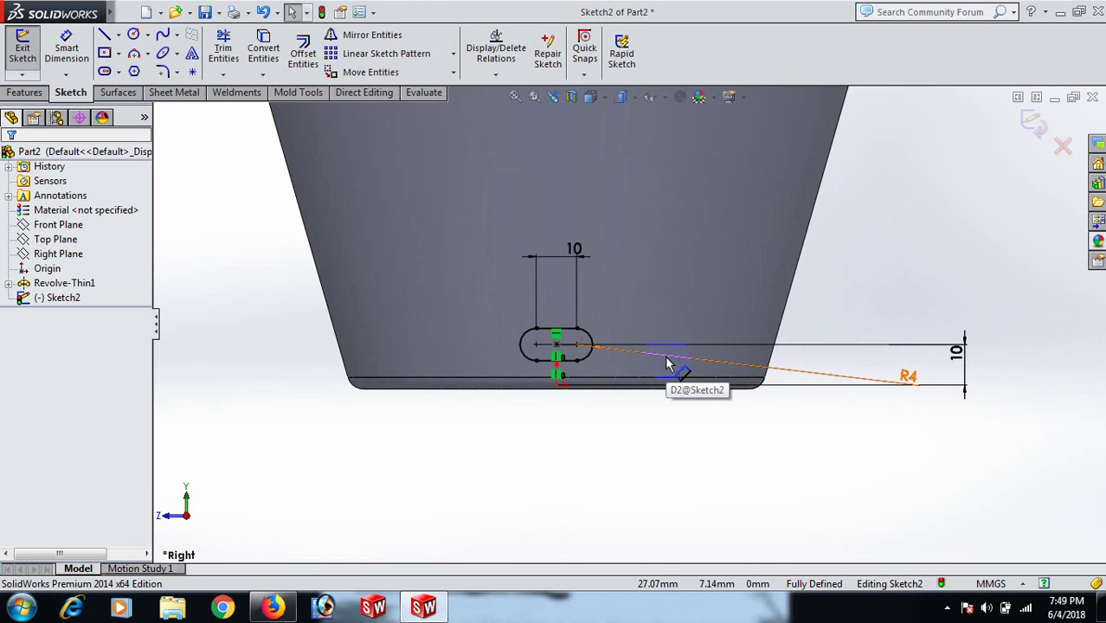
scroll(769, 441, "up", 3)
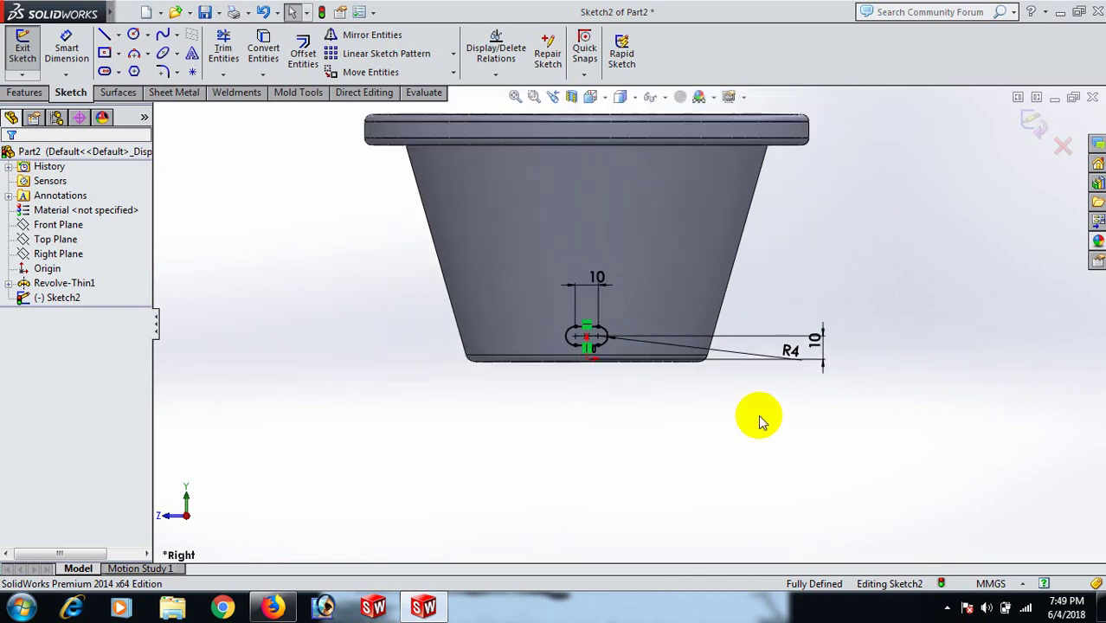
scroll(759, 422, "up", 2)
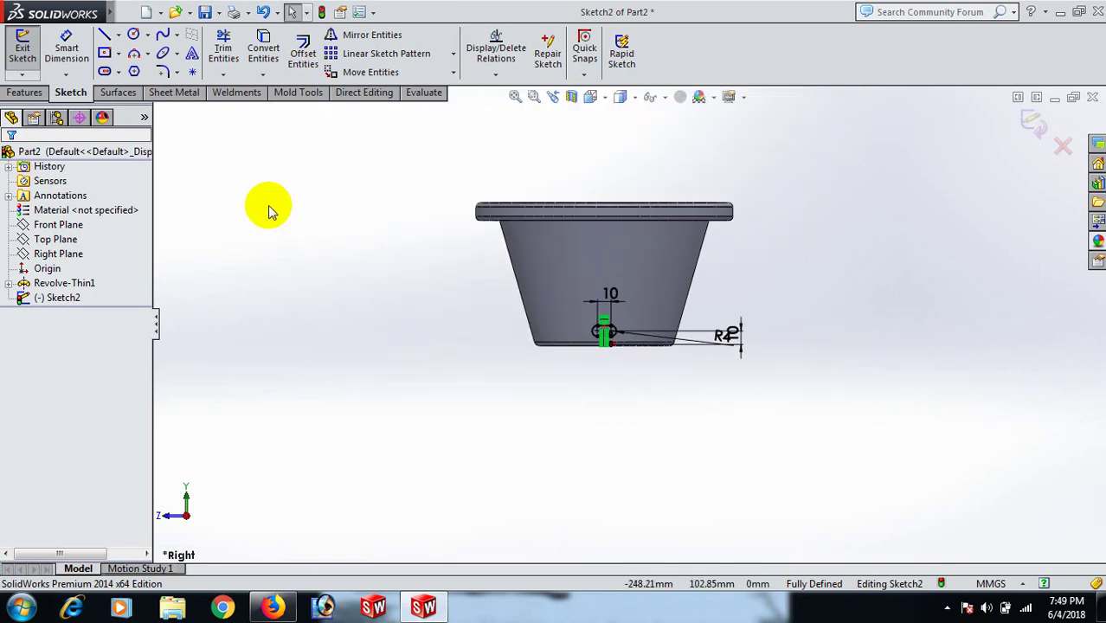
left_click(27, 91)
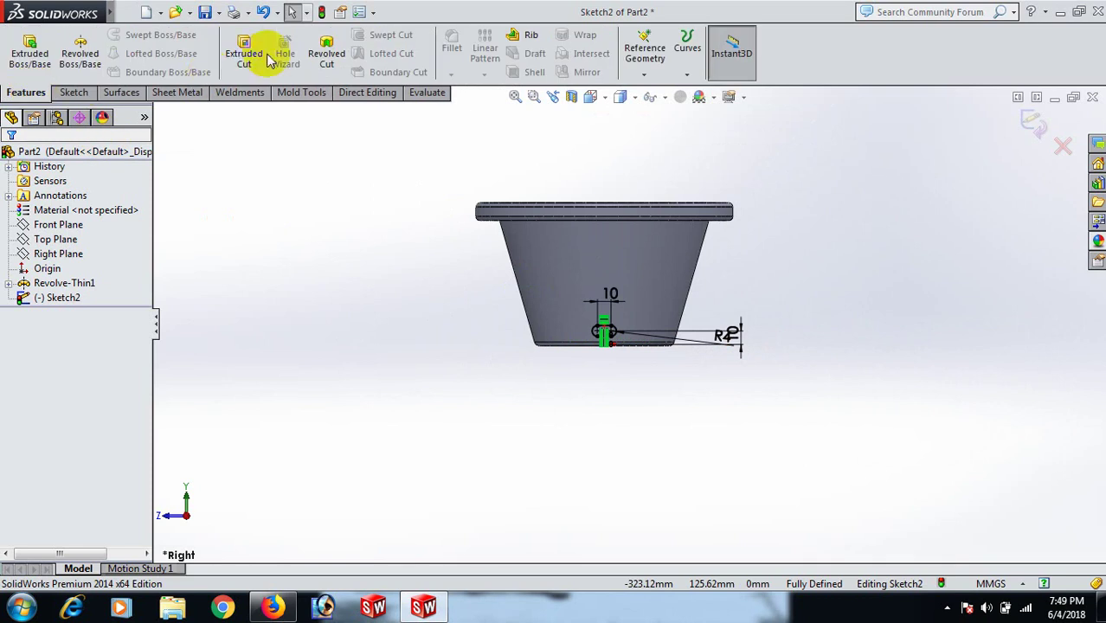
left_click(245, 49)
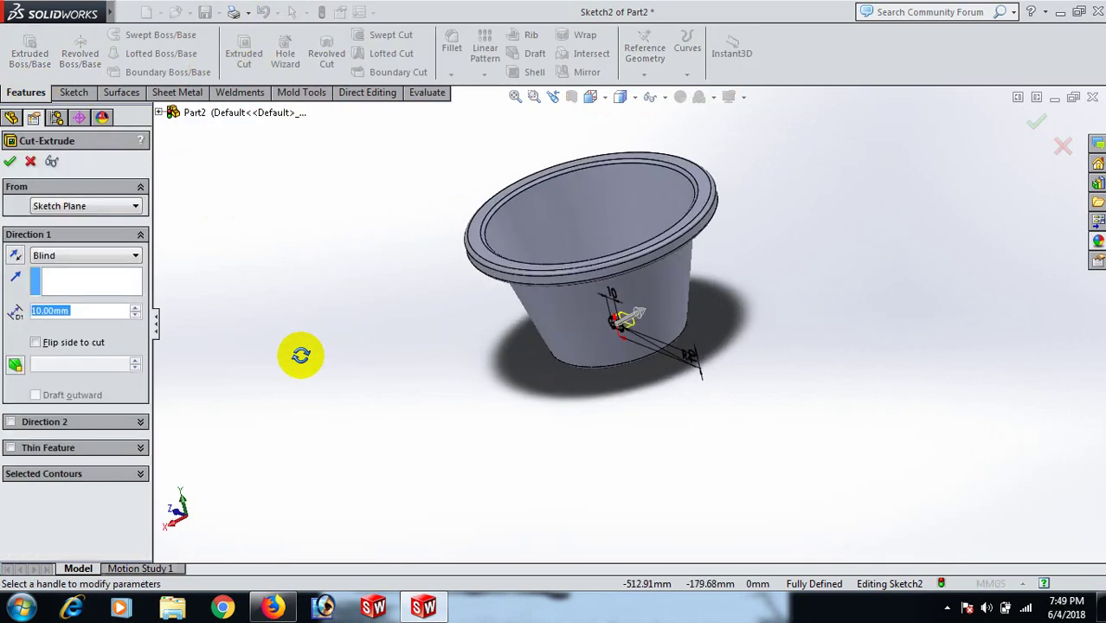
left_click(15, 256)
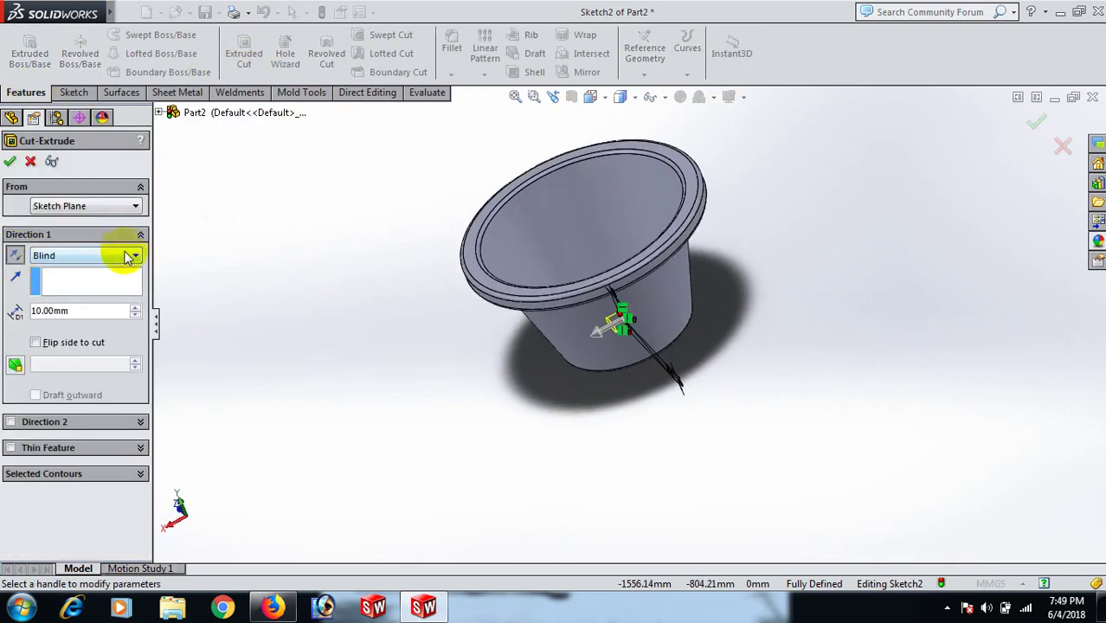
left_click(135, 255)
left_click(86, 279)
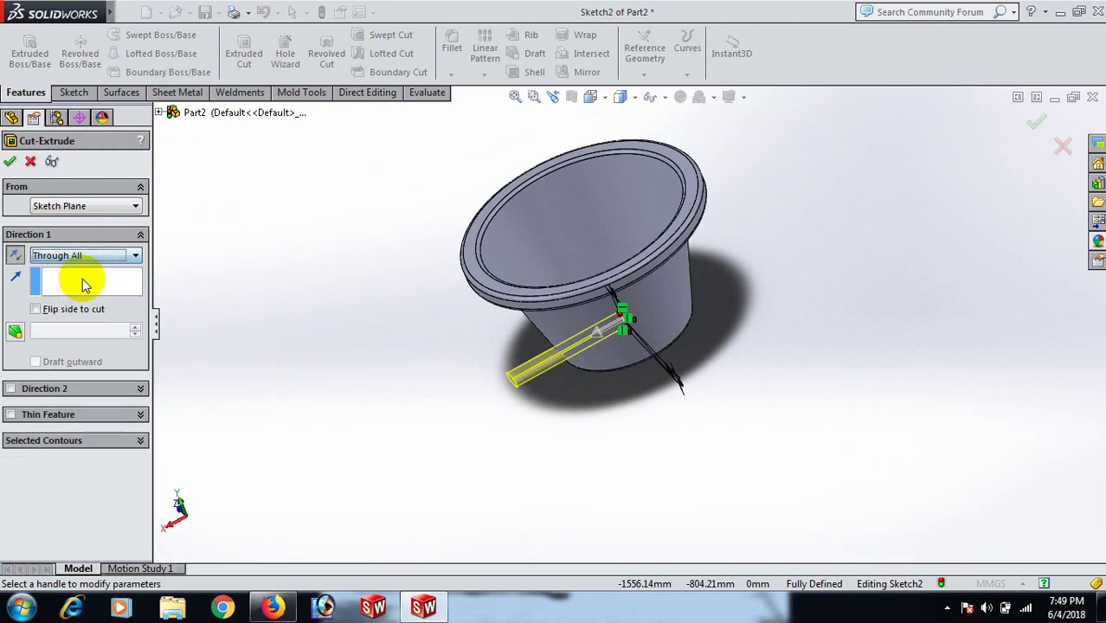
left_click(11, 164)
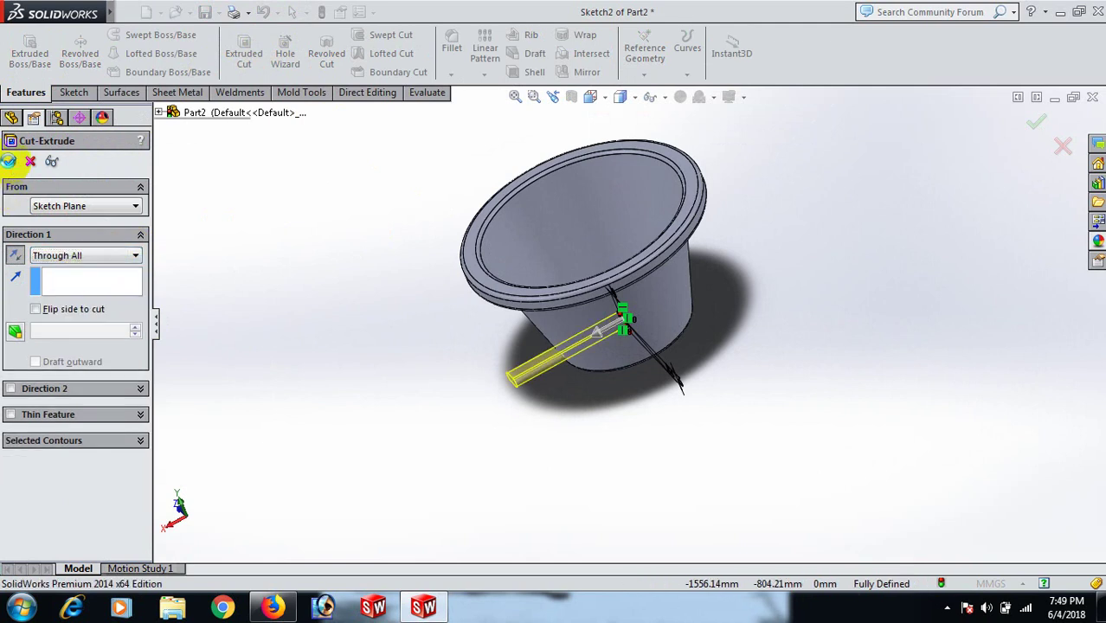
- Examine the slot cut near the container's base from the isometric, front and rotated side views
key("space")
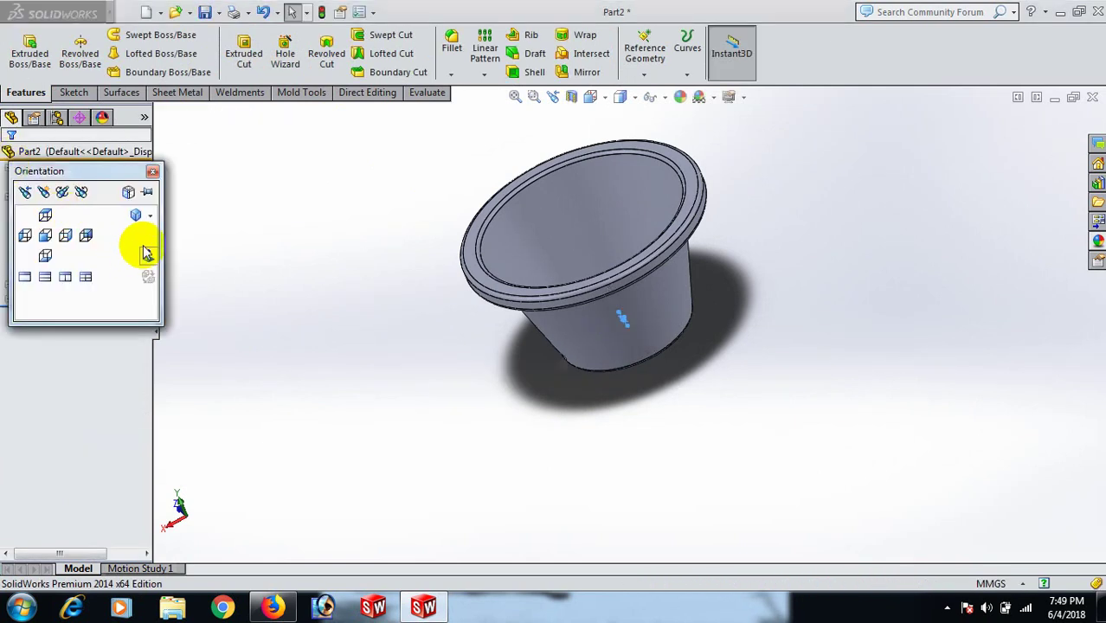
left_click(136, 216)
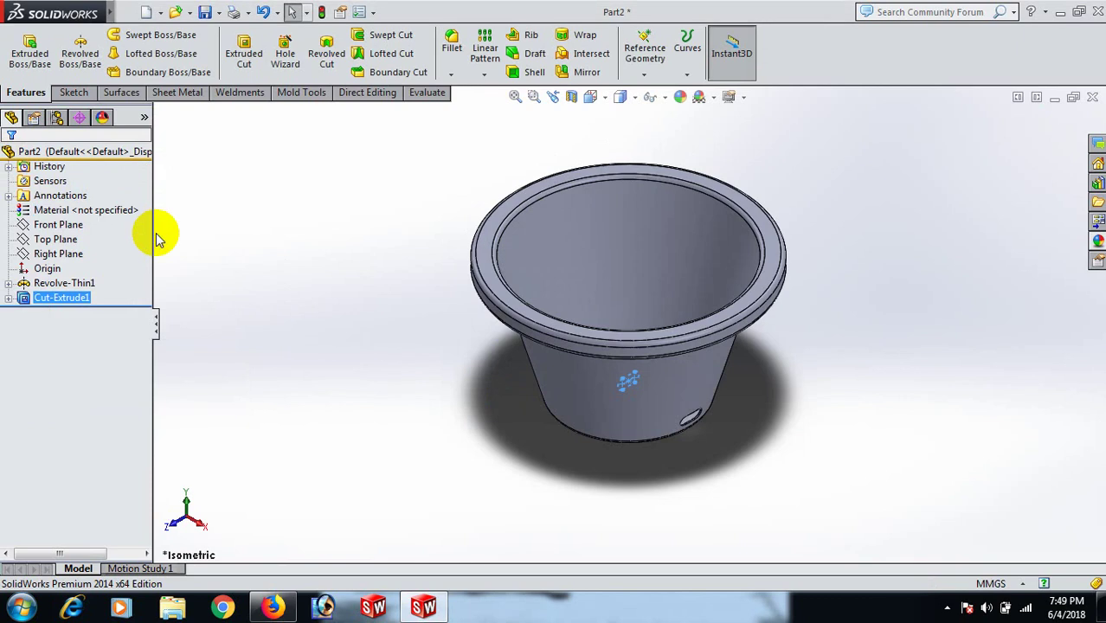
left_click(981, 405)
key("space")
key("ctrl+1")
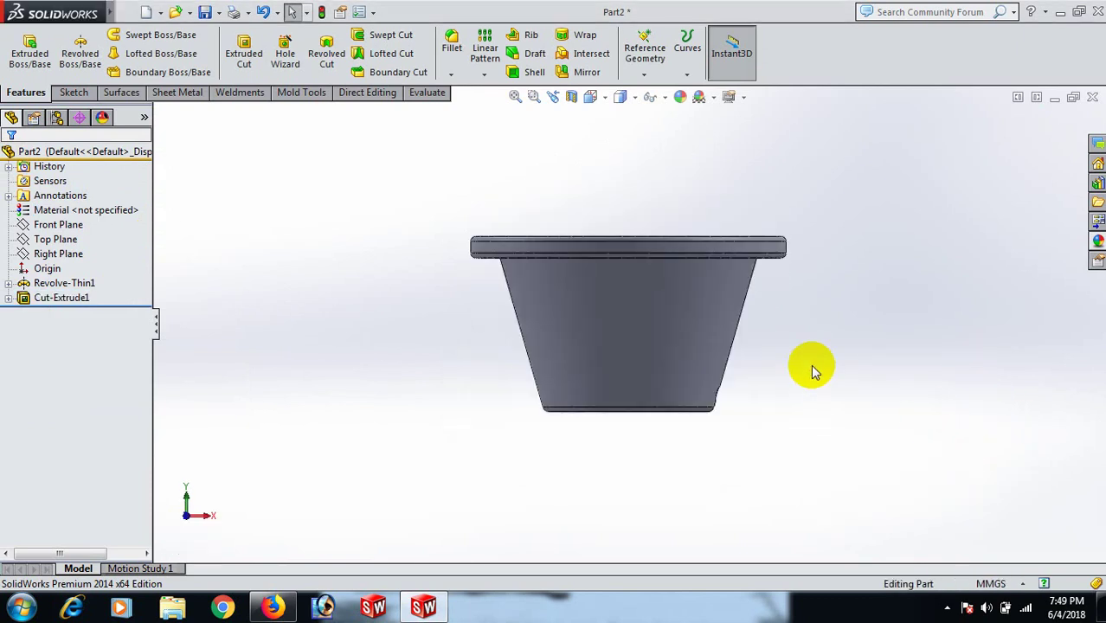
key("space")
key("Escape")
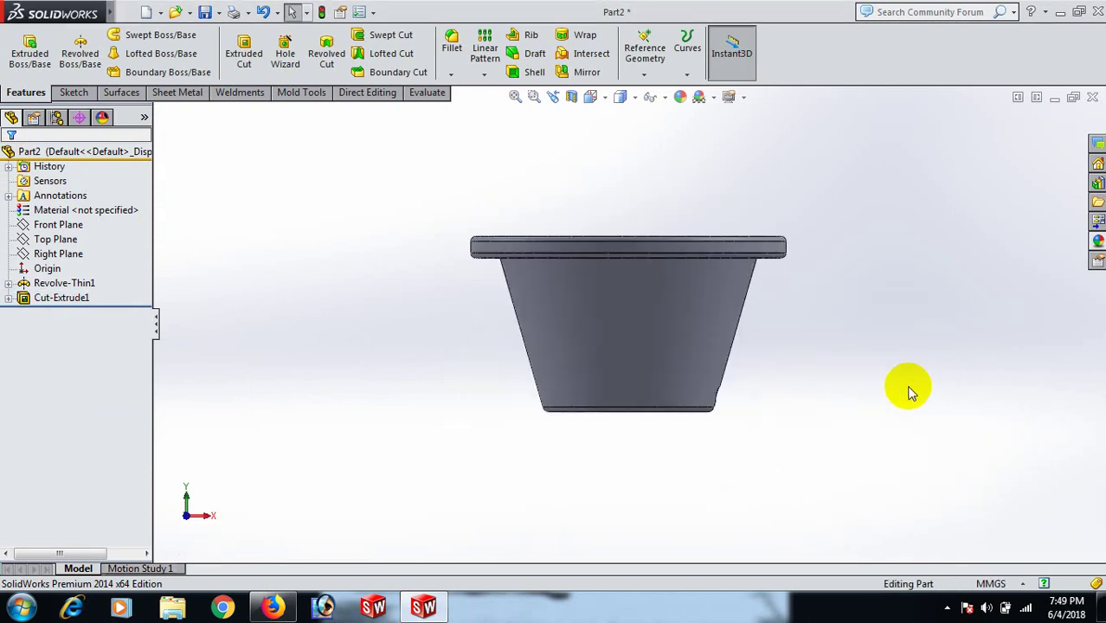
scroll(935, 340, "up", 2)
middle_click_drag(925, 338, 774, 352)
scroll(665, 340, "down", 5)
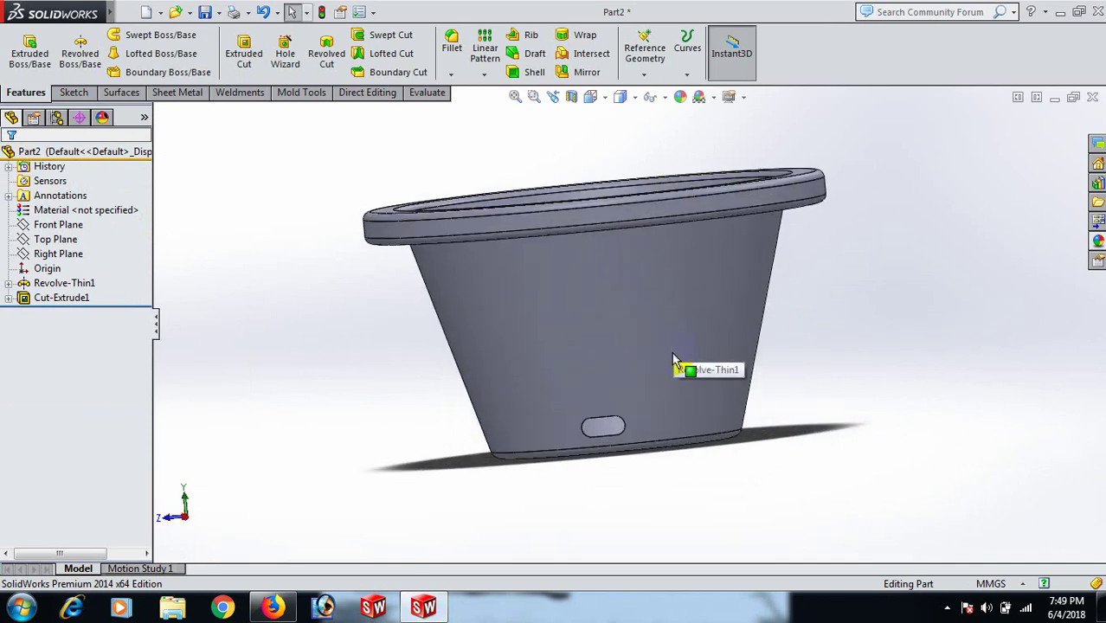
- Start a circular pattern of the slot cut, equally spaced through 360 degrees around the container's circular base edge
left_click(484, 74)
left_click(504, 104)
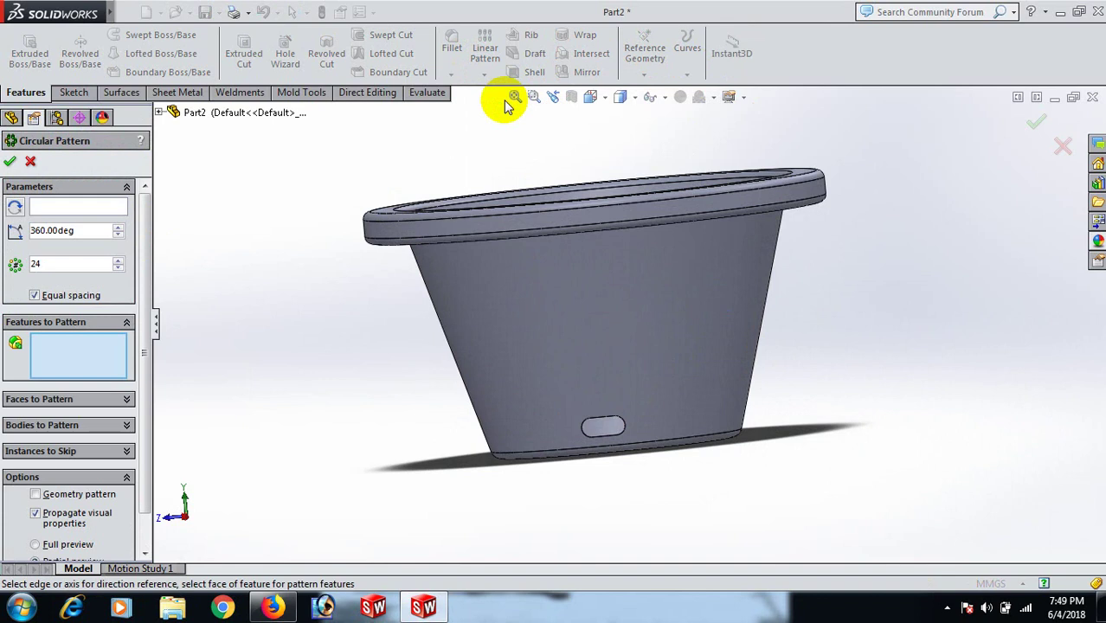
middle_click_drag(657, 370, 595, 284)
scroll(520, 392, "down", 4)
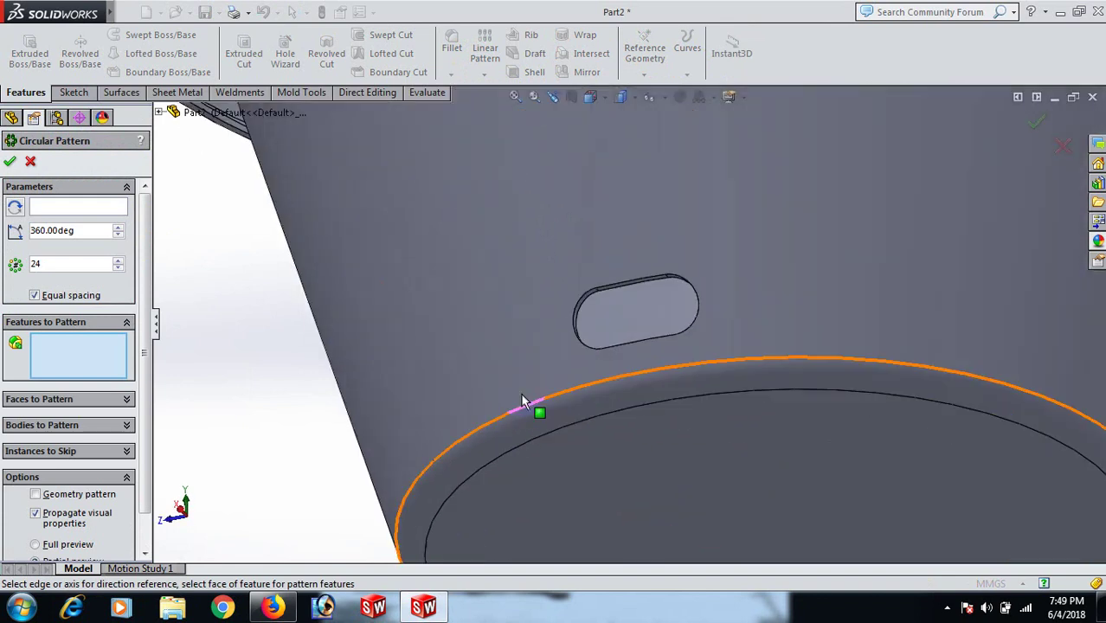
scroll(610, 313, "down", 3)
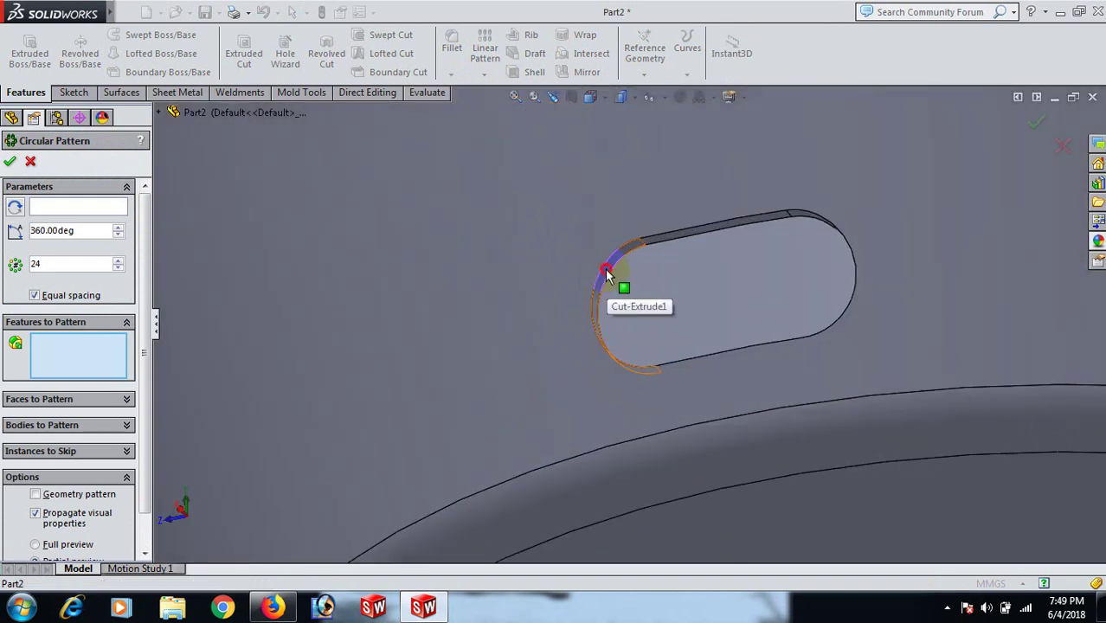
left_click(621, 286)
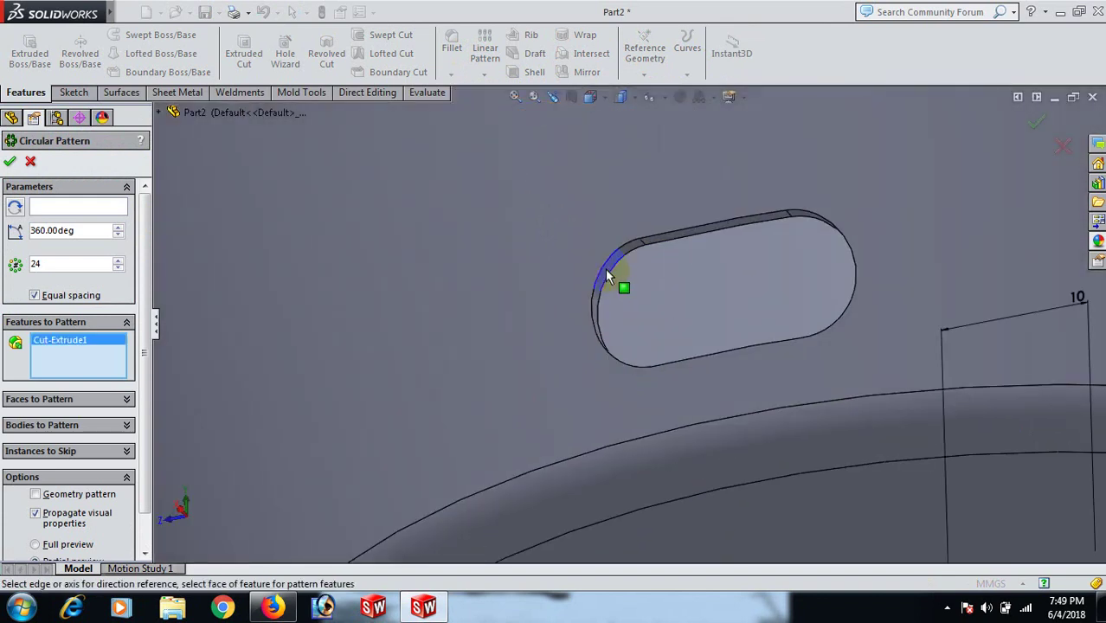
left_click(51, 212)
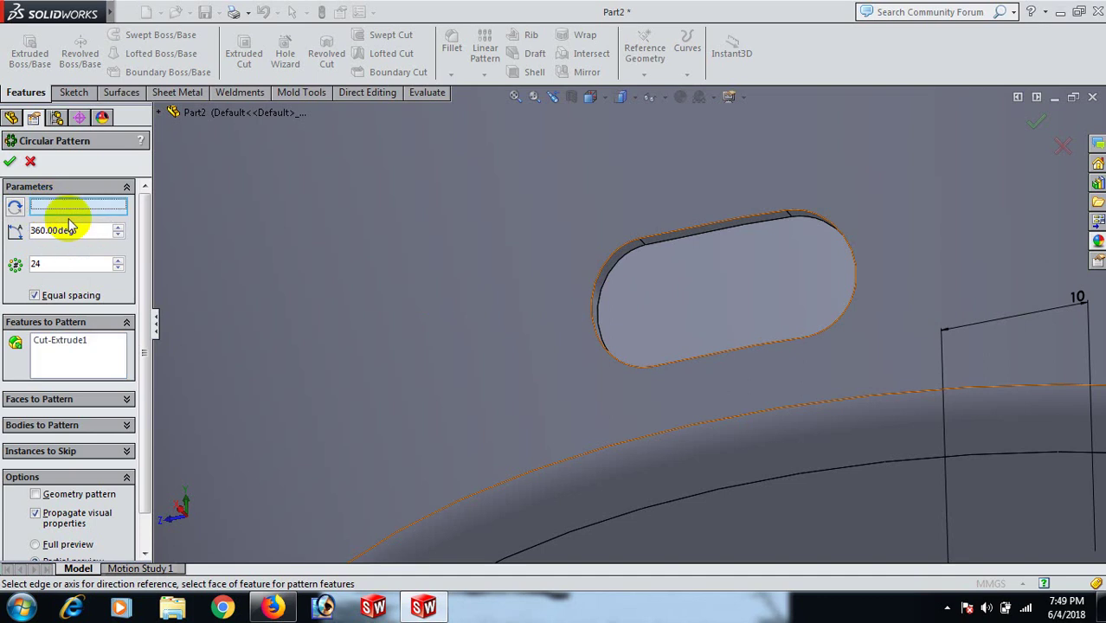
left_click(635, 442)
scroll(605, 440, "up", 5)
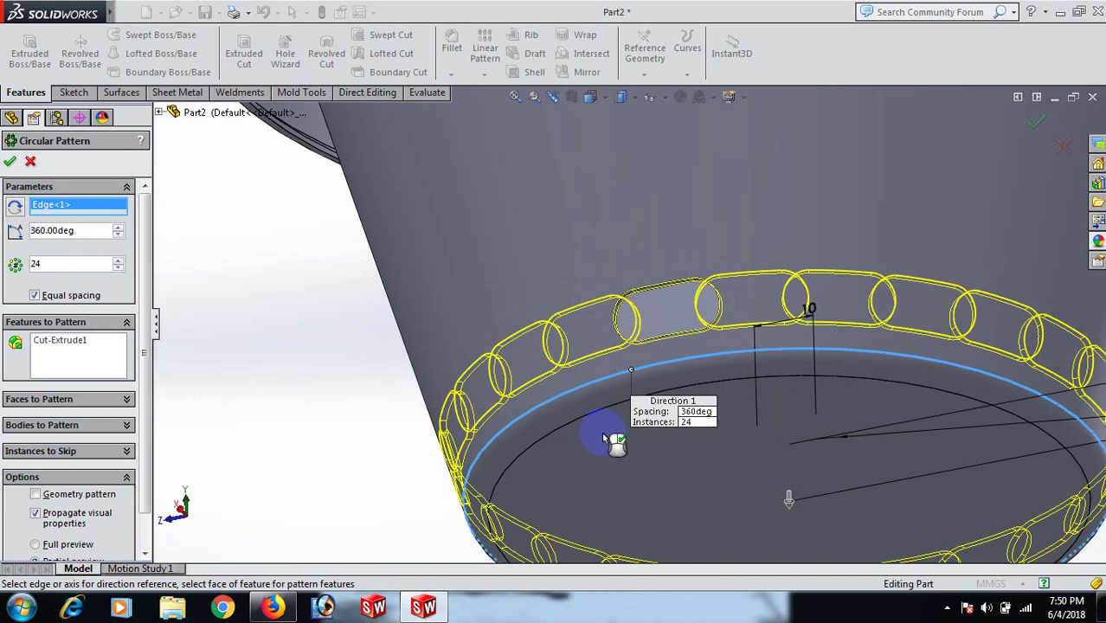
- Set the circular pattern of slots to 12 instances and accept it
left_click(38, 264)
double_click(57, 269)
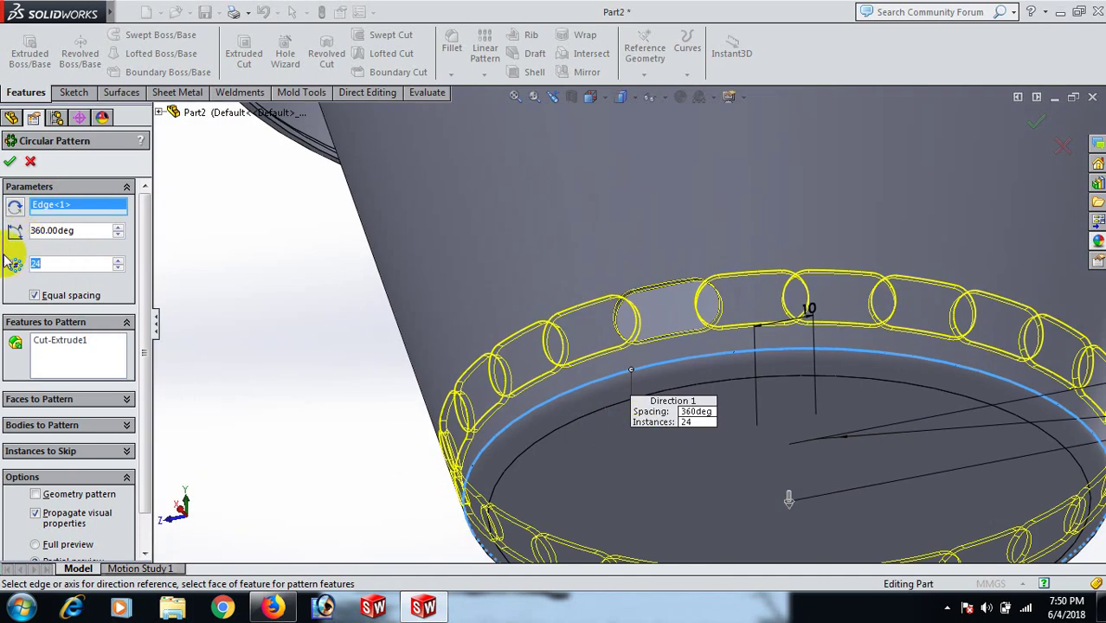
type("12")
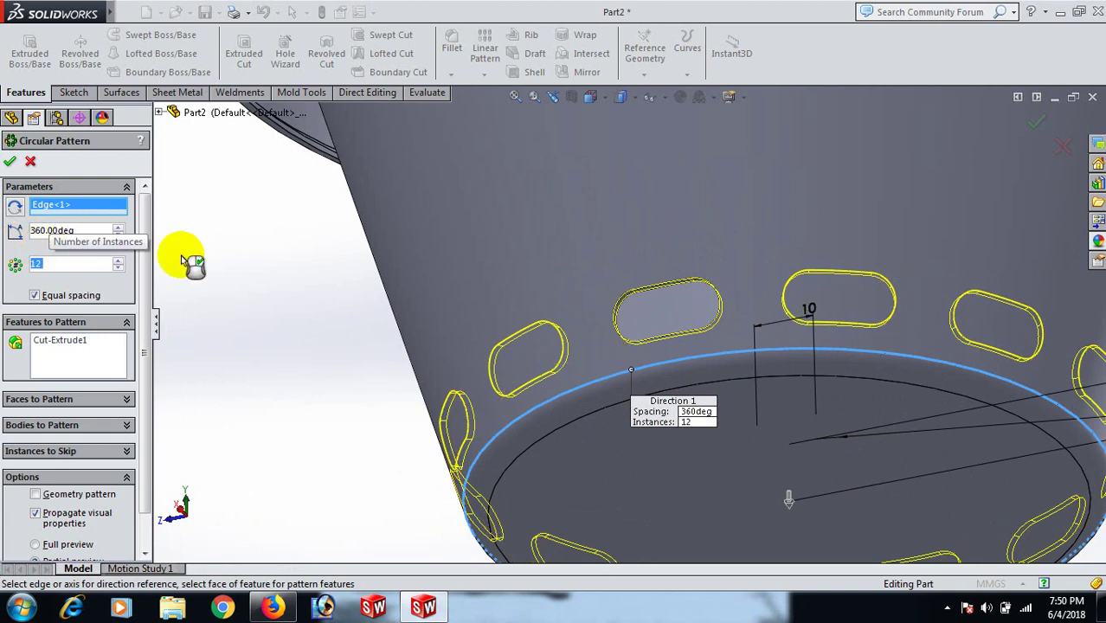
left_click(10, 161)
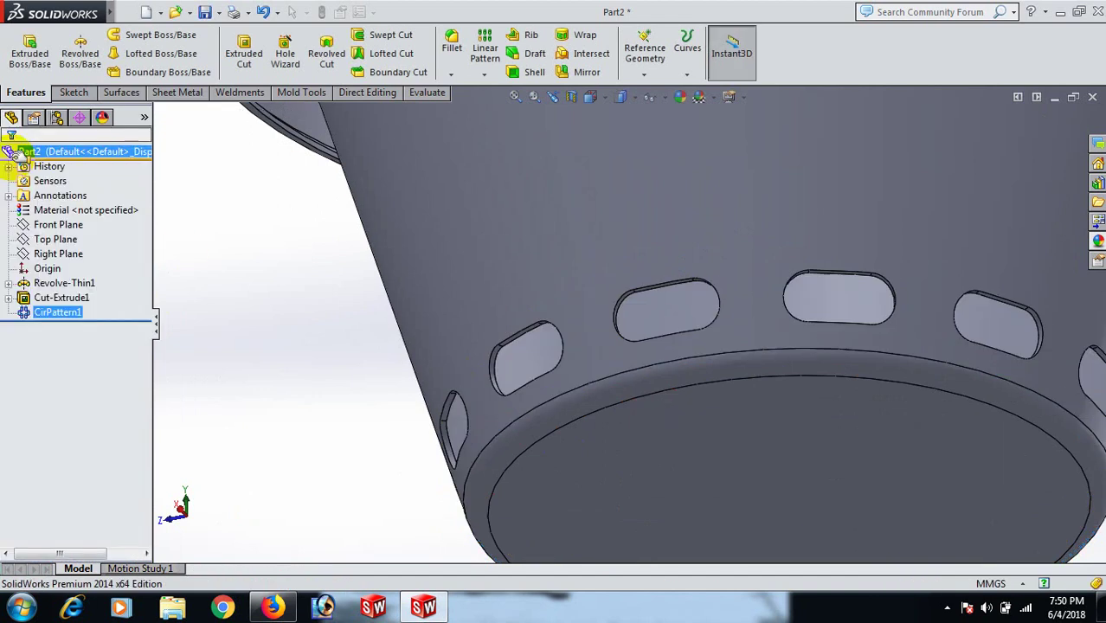
- Show the temporary axes so the container's central axis can be selected
scroll(684, 316, "up", 5)
scroll(879, 298, "up", 3)
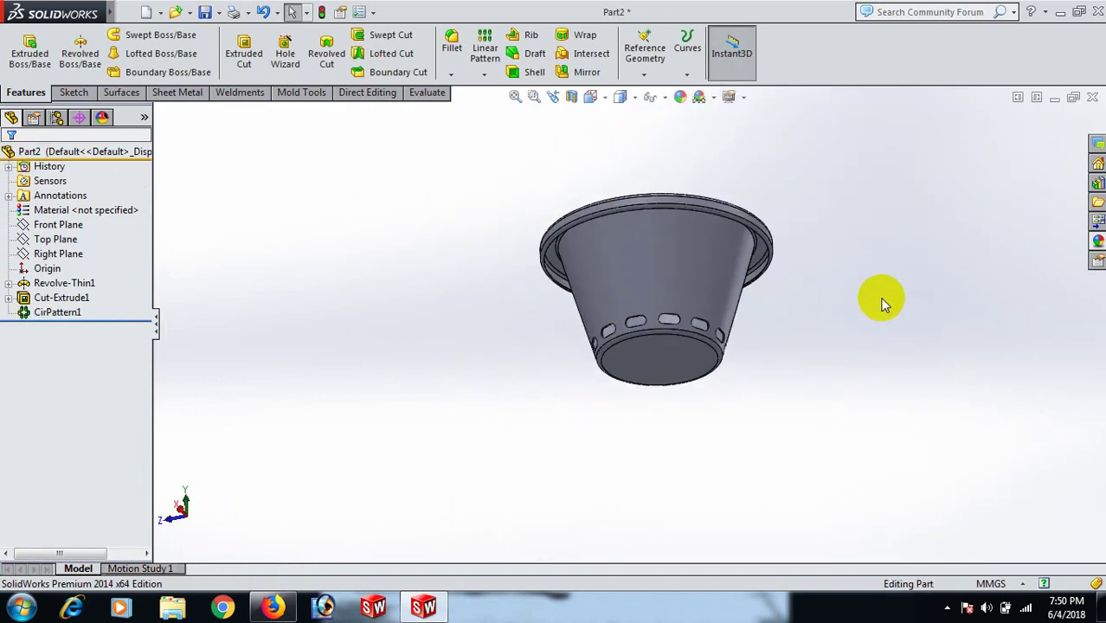
middle_click_drag(956, 258, 953, 319)
scroll(856, 269, "down", 2)
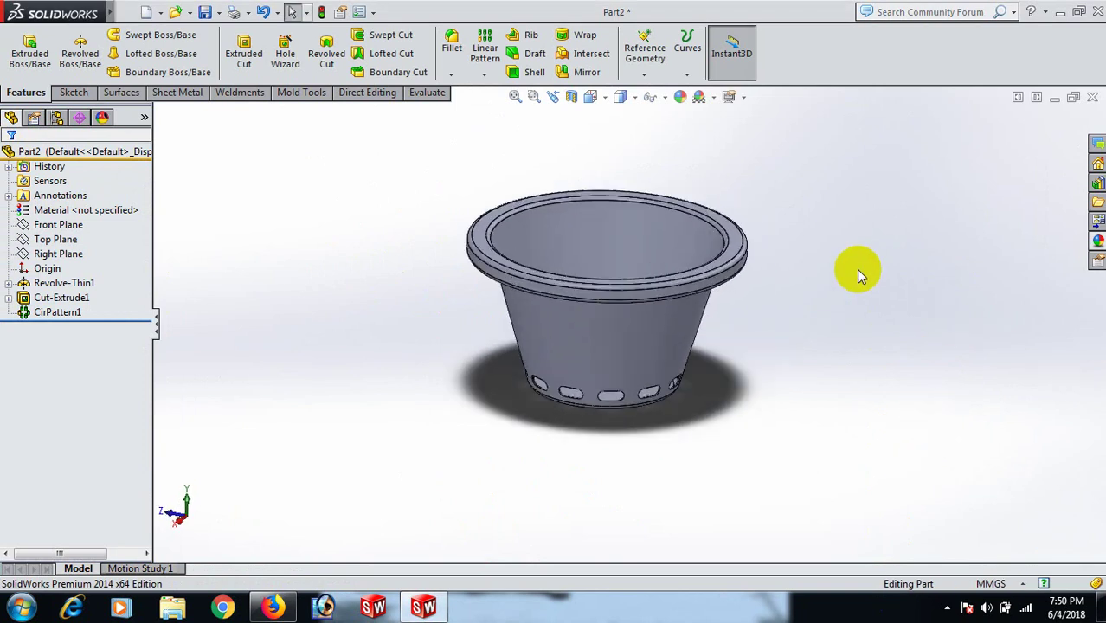
left_click(664, 99)
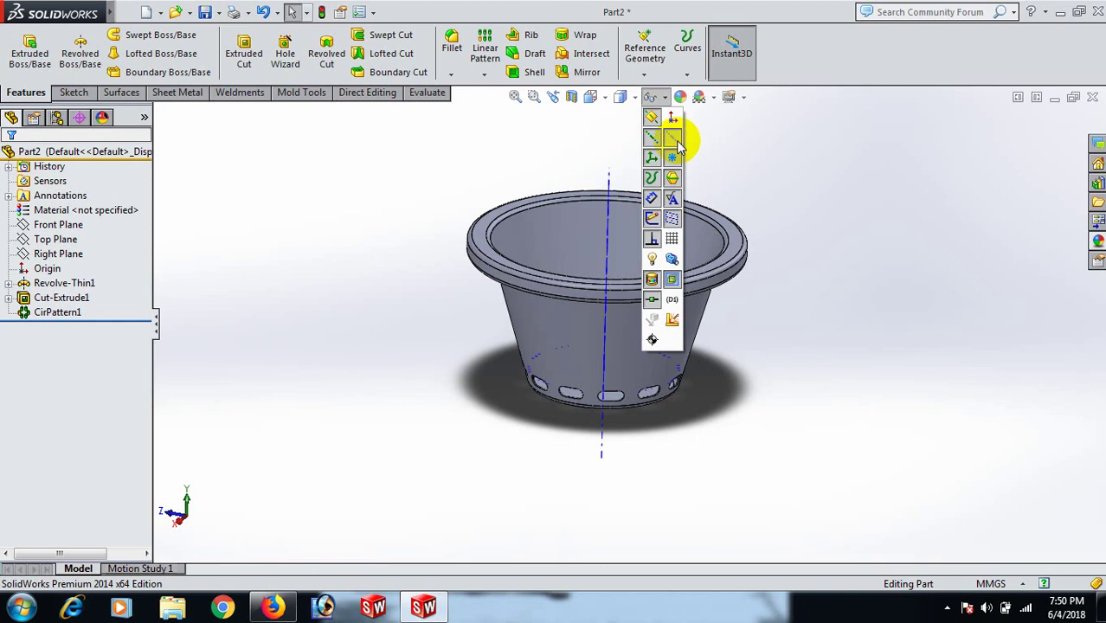
- Start a linear pattern of the circular slot pattern along the container's central axis, reversed to run upward
left_click(483, 66)
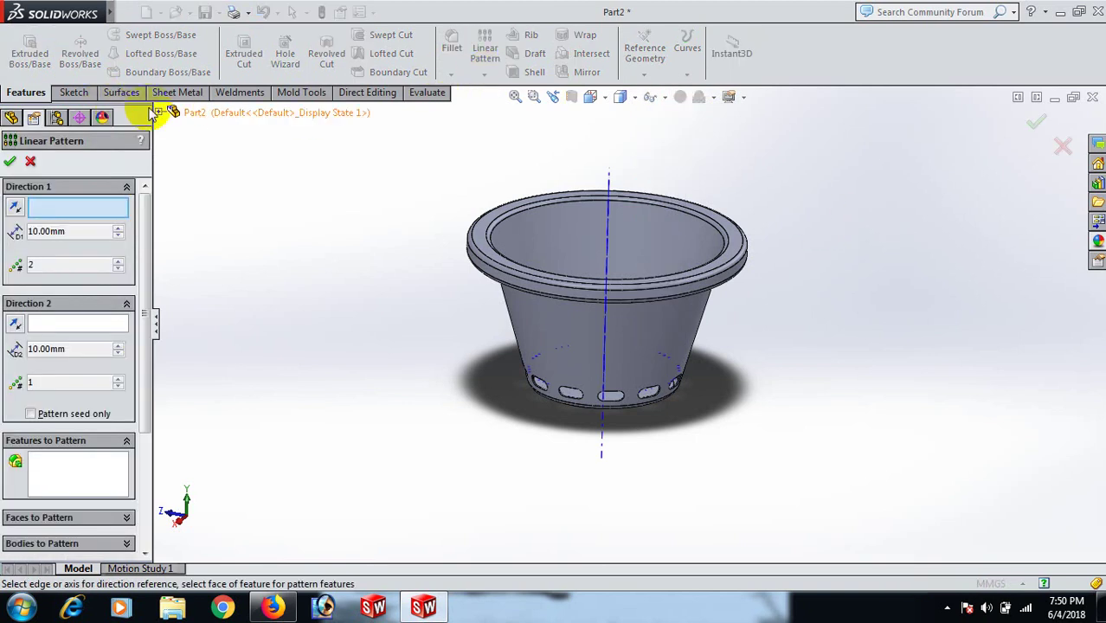
left_click(164, 114)
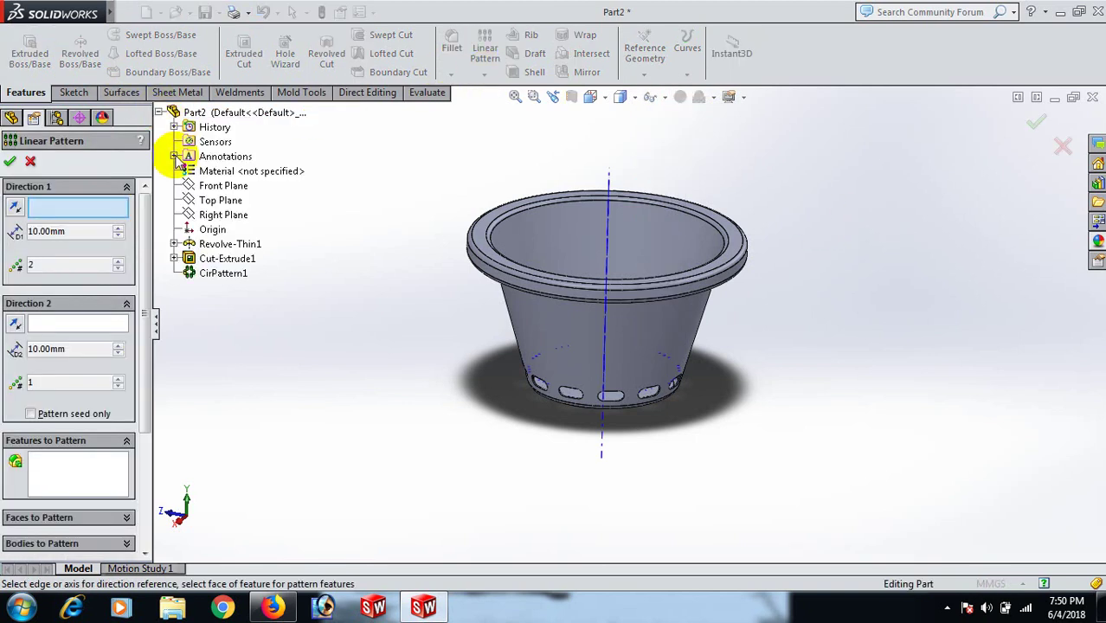
left_click(226, 275)
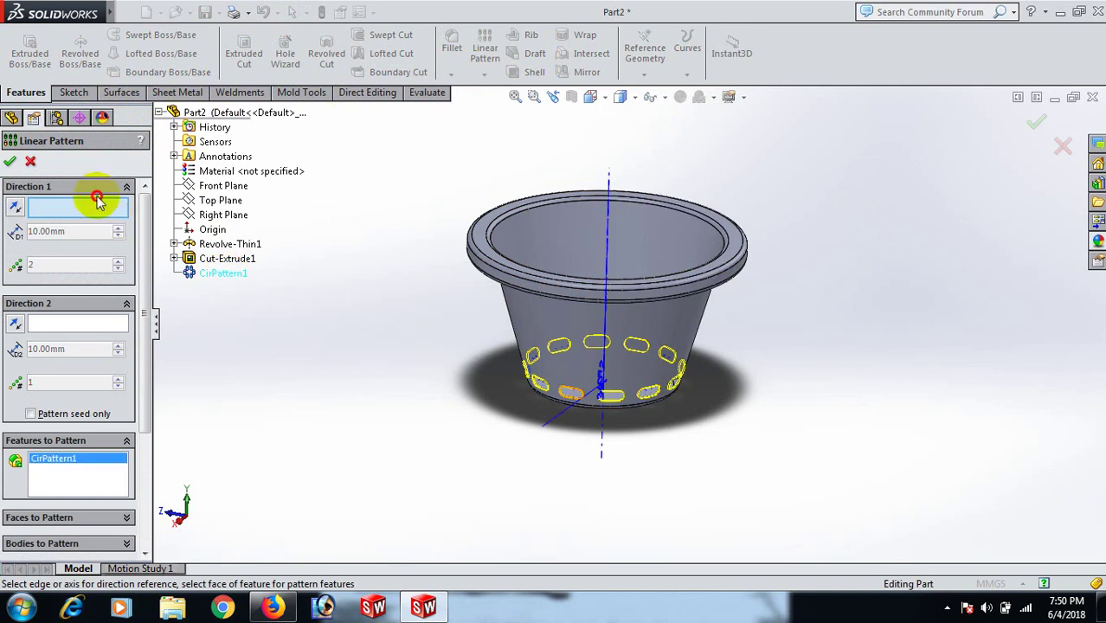
left_click(609, 237)
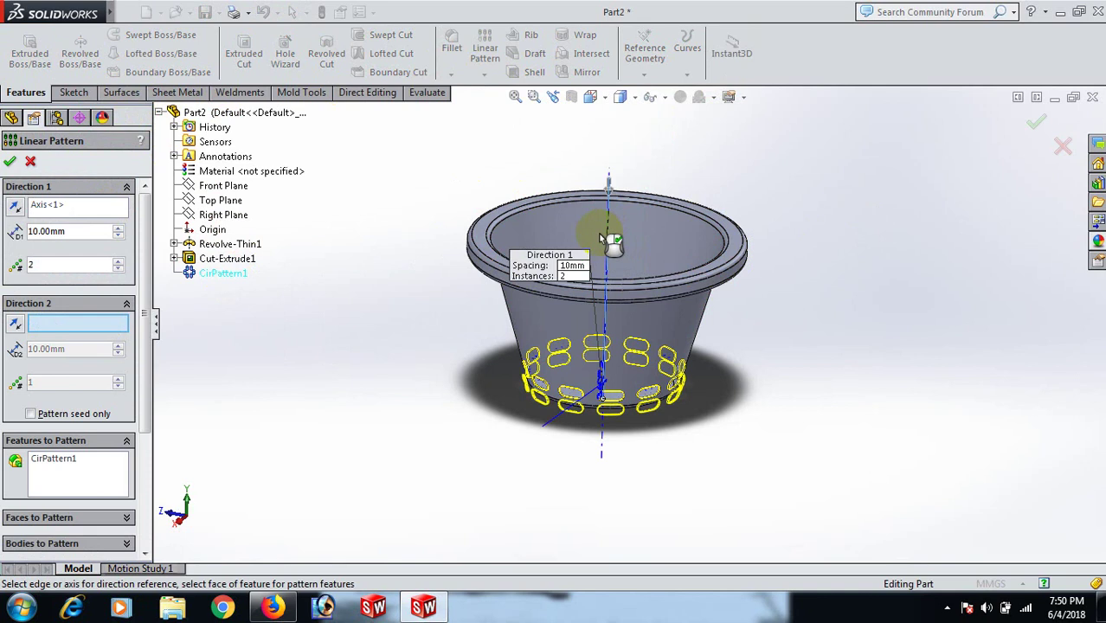
left_click(16, 206)
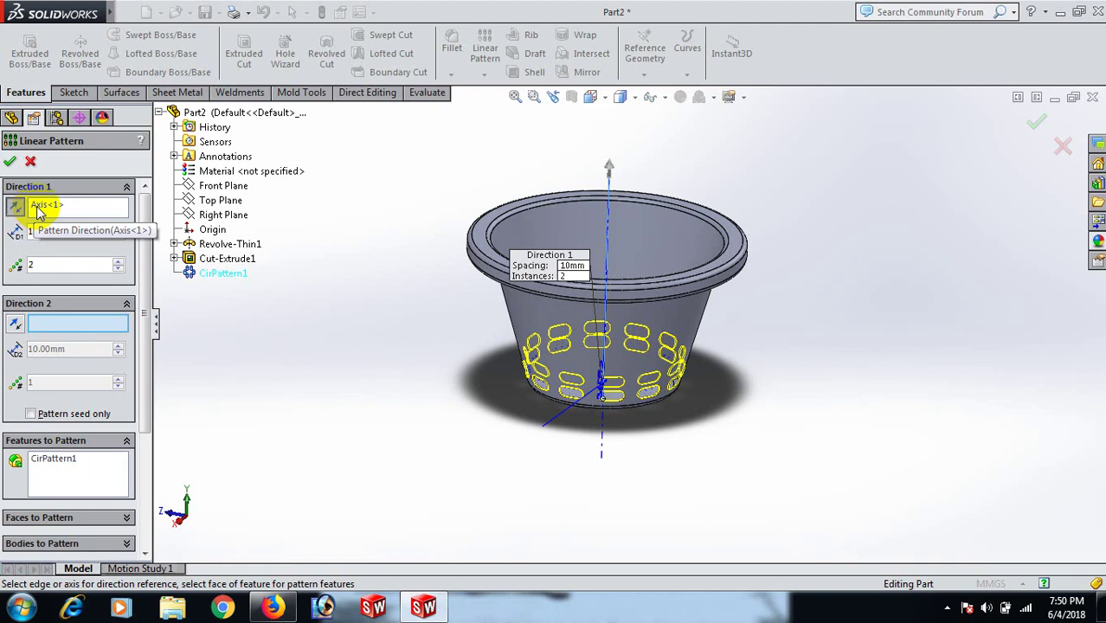
- Set the linear pattern to 6 instances spaced 15 mm apart and accept it
left_click(119, 260)
left_click(119, 261)
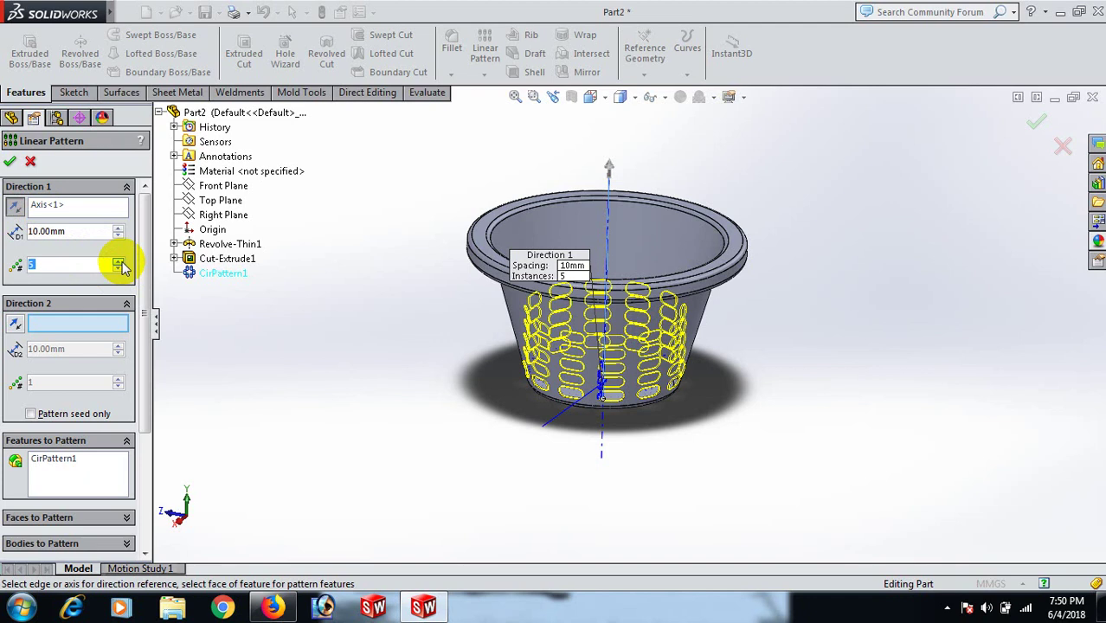
left_click(119, 261)
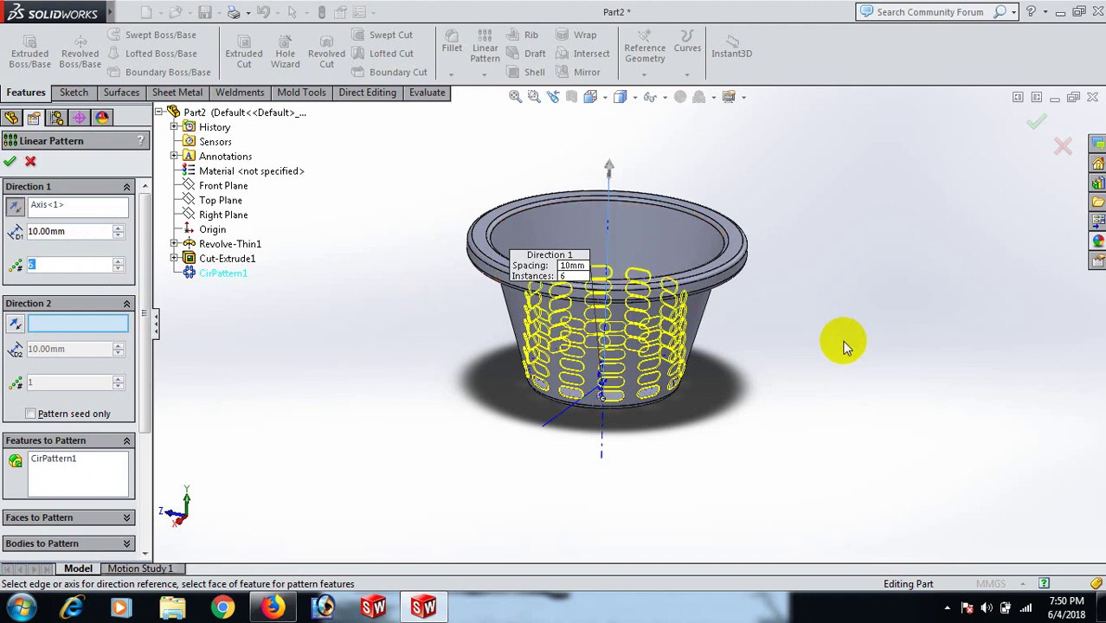
middle_click_drag(842, 339, 891, 230)
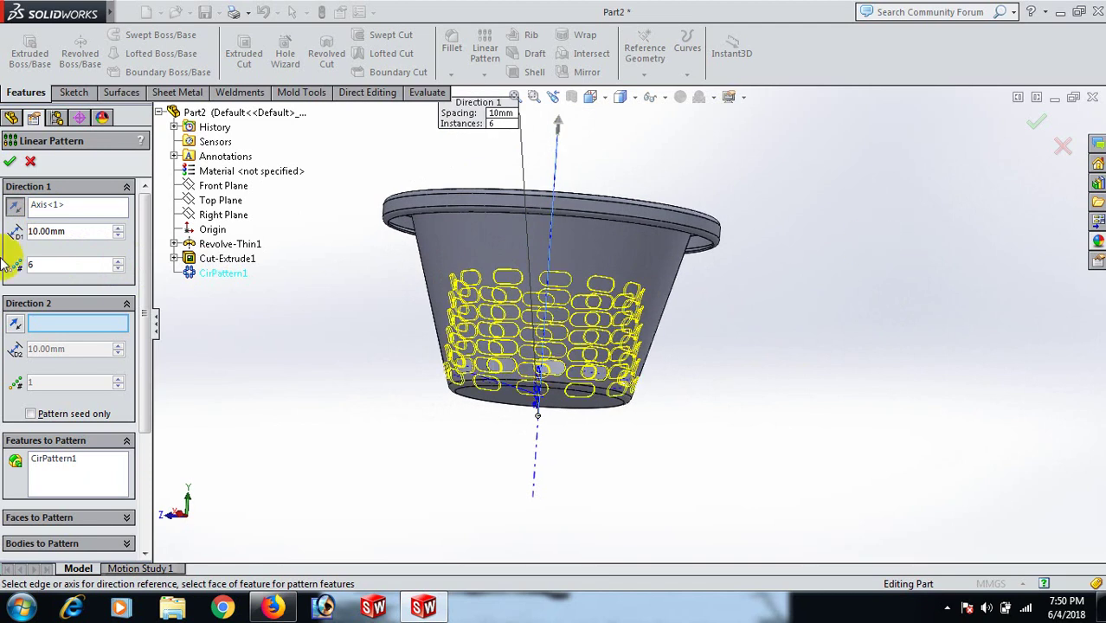
left_click(118, 229)
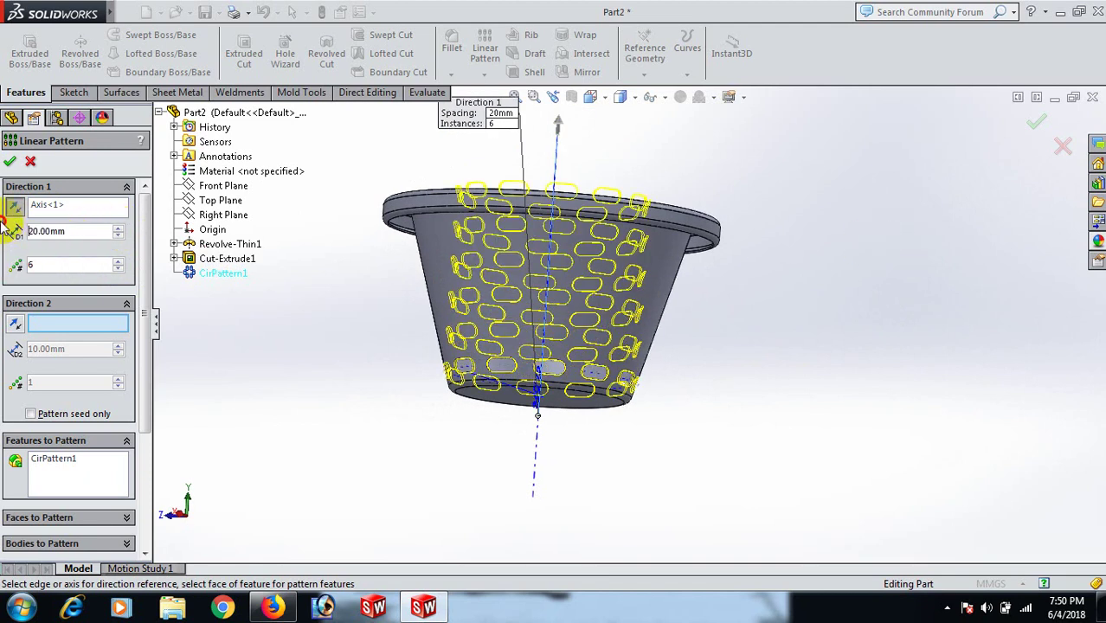
double_click(89, 230)
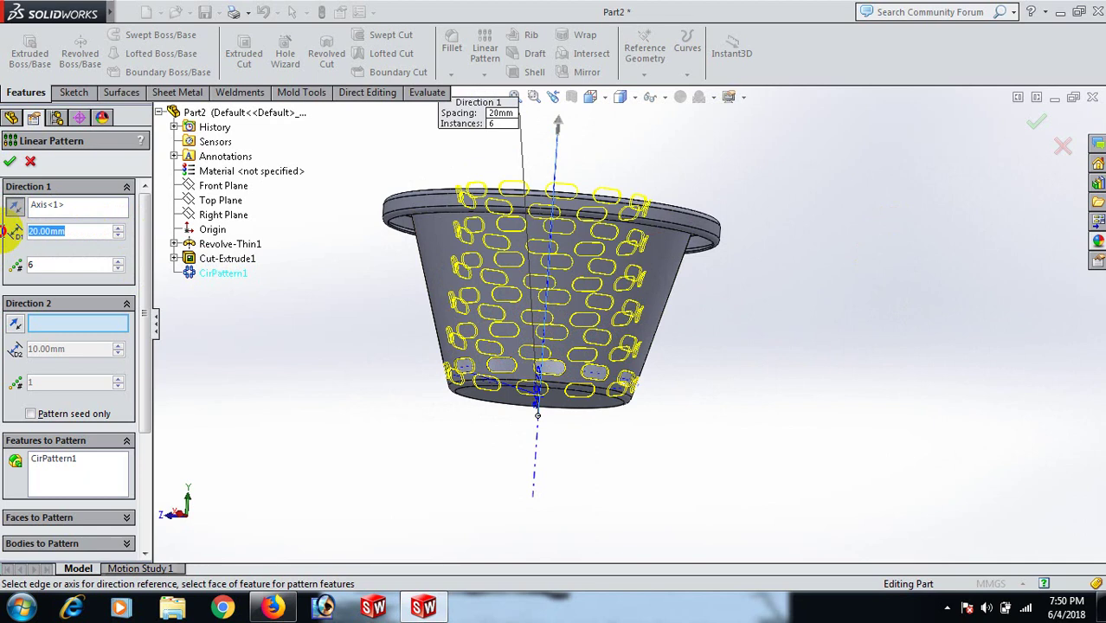
type("15")
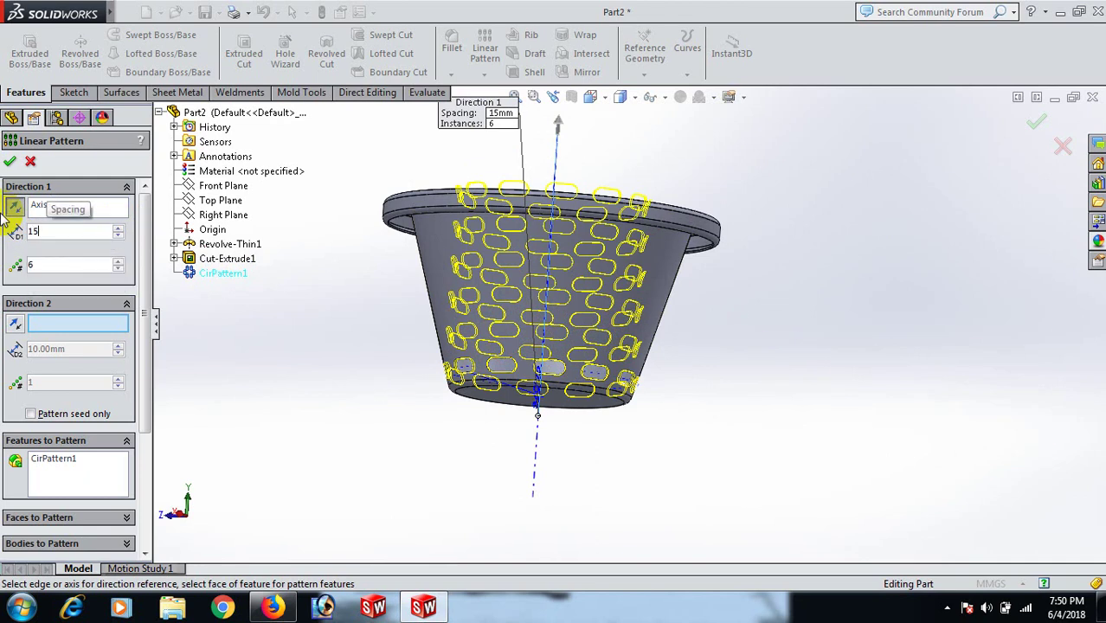
key("Return")
middle_click_drag(753, 333, 725, 348)
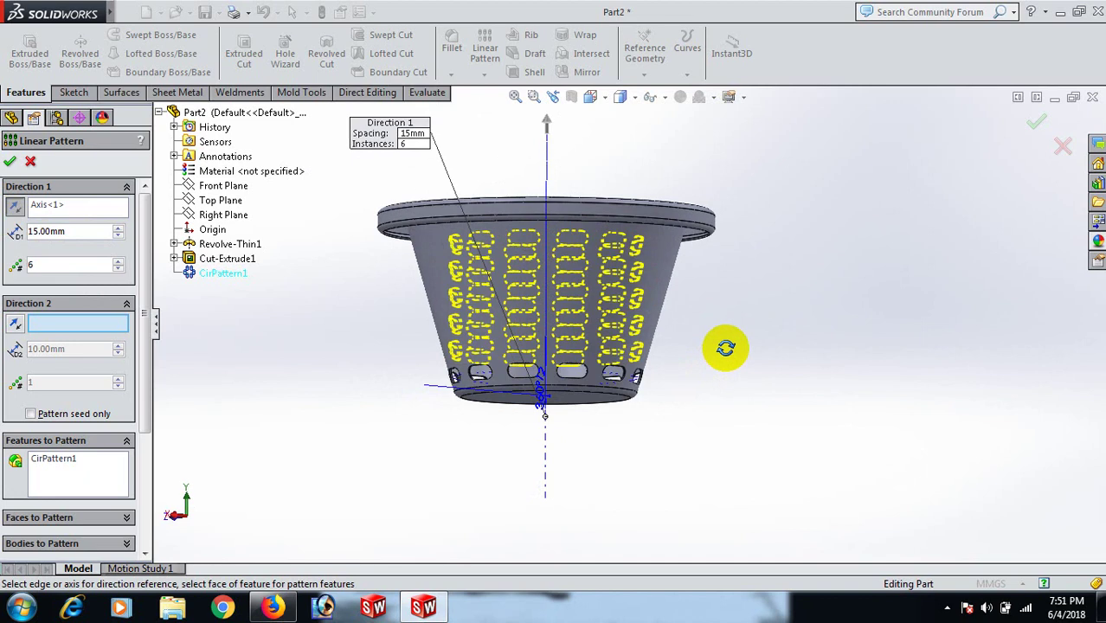
left_click(10, 159)
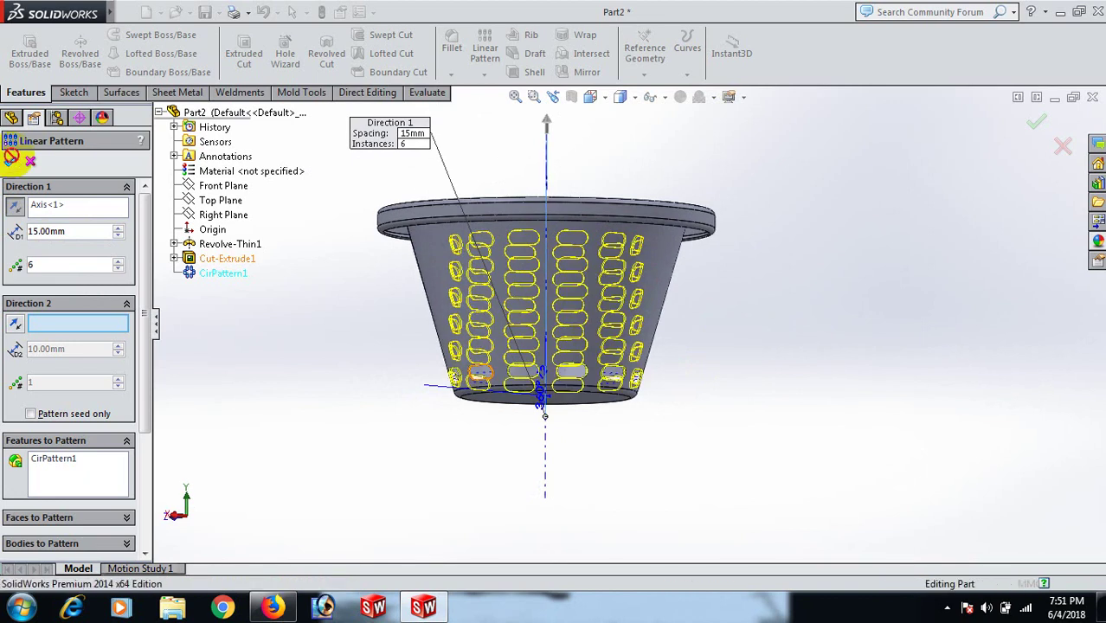
- Review the profile sketch of the thin revolve in edit mode, then exit the sketch
middle_click_drag(736, 411, 691, 548)
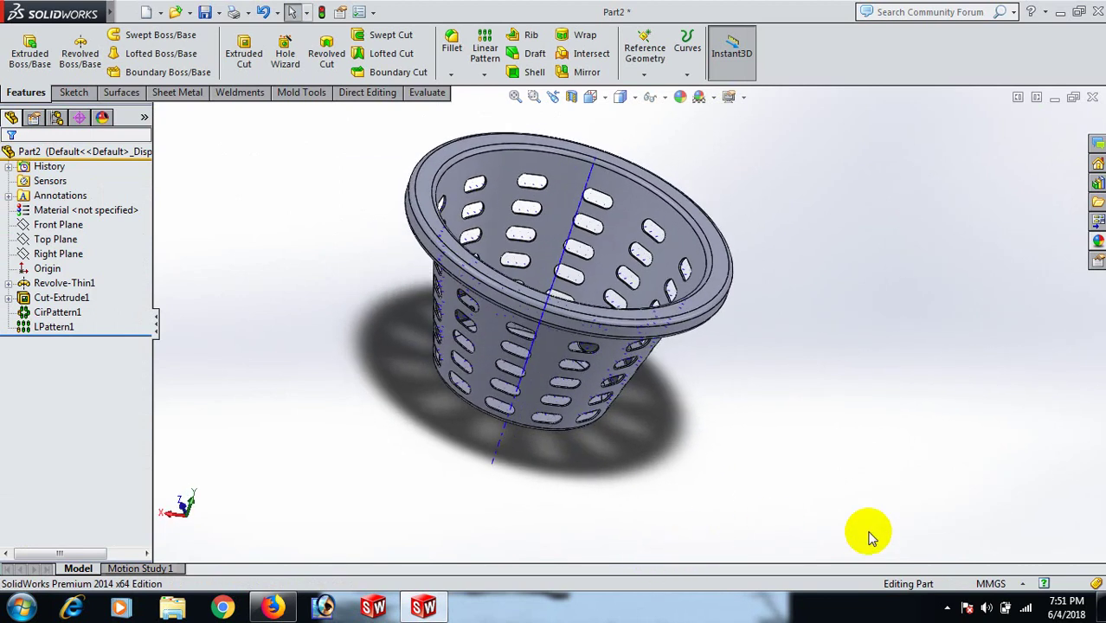
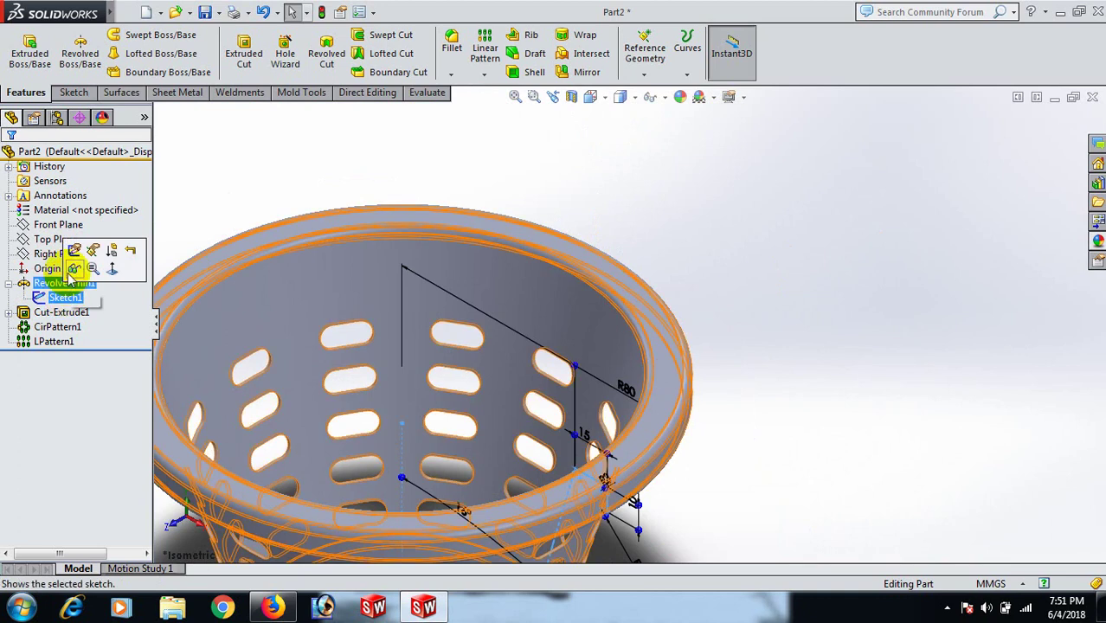
left_click(75, 250)
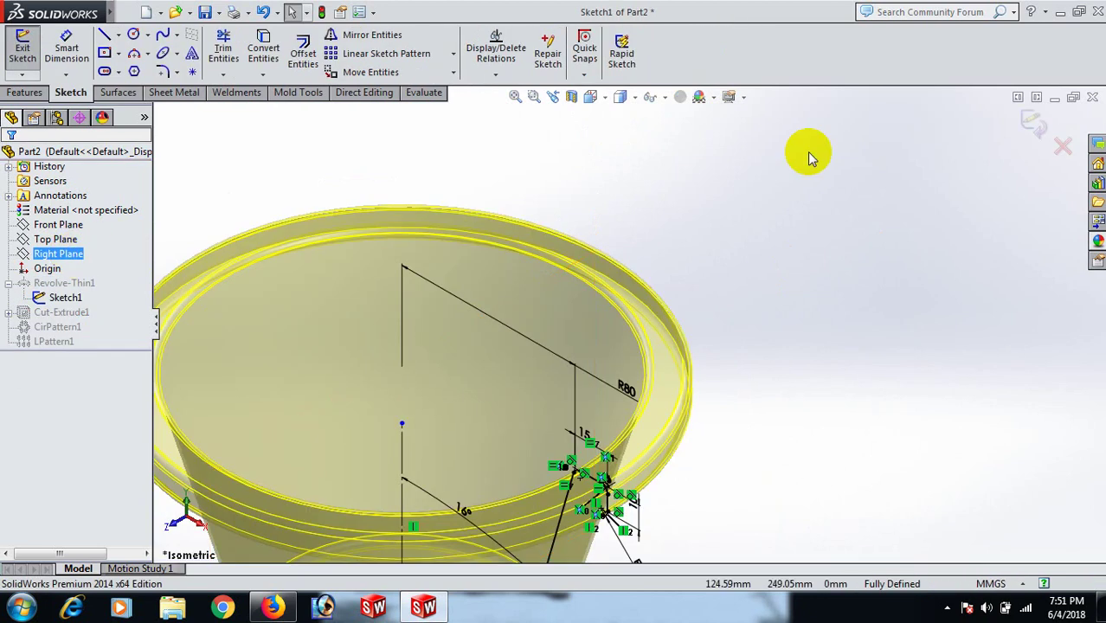
left_click(1024, 122)
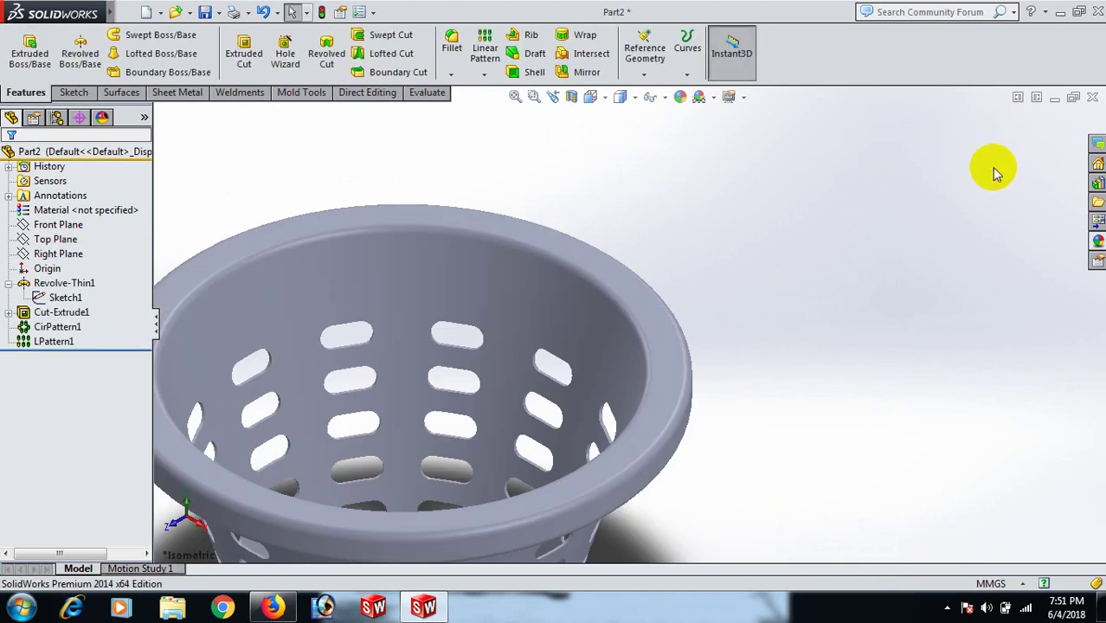
- Set the view of the slotted basket to the isometric orientation
scroll(741, 425, "up", 3)
scroll(457, 430, "down", 2)
scroll(365, 346, "down", 2)
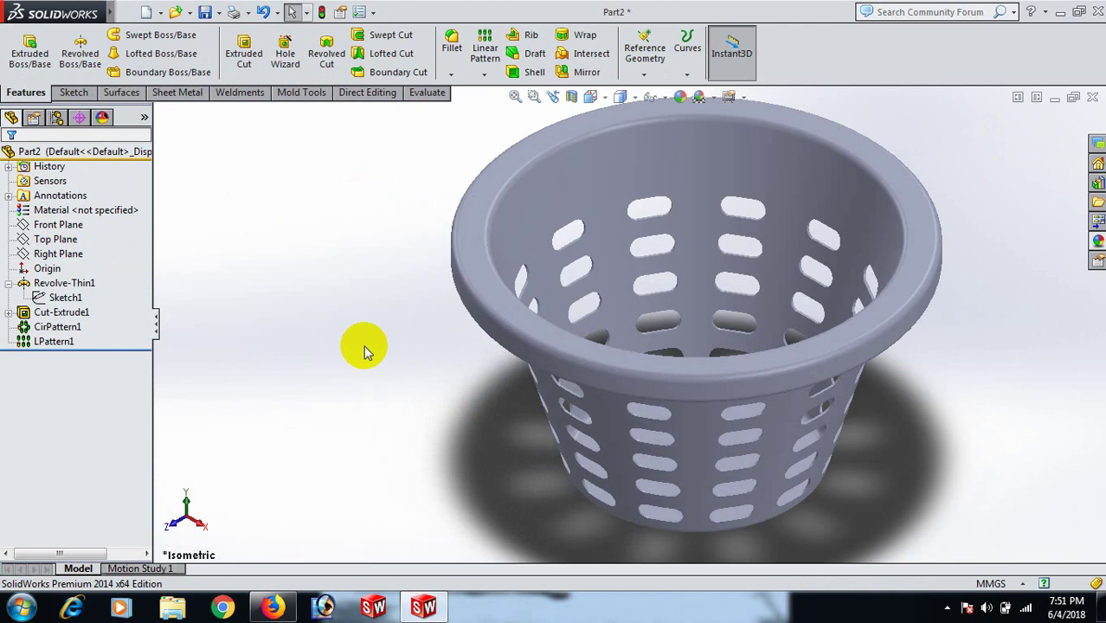
scroll(1086, 314, "up", 1)
key("space")
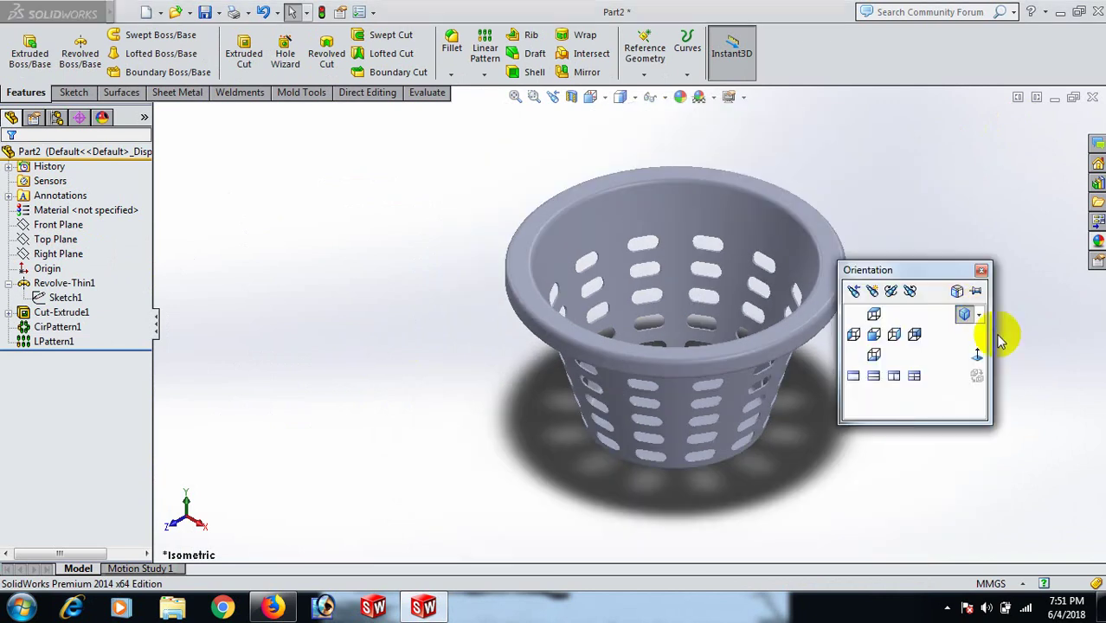
left_click(965, 314)
scroll(860, 275, "down", 1)
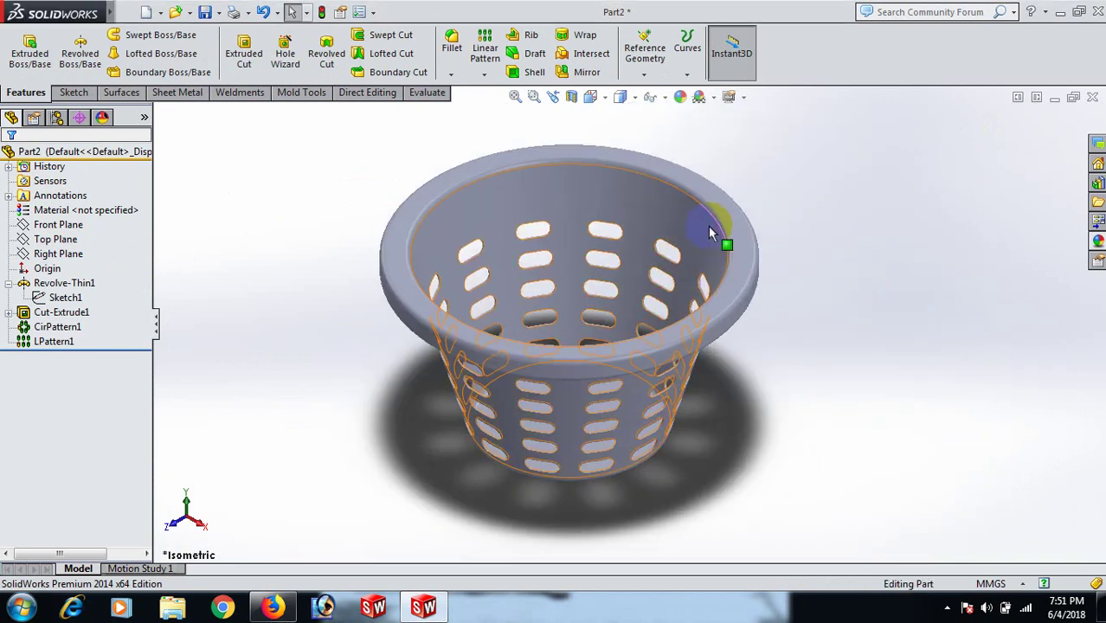
- Start editing the appearance of the whole part and choose pure blue from the standard colour swatches
left_click(738, 229)
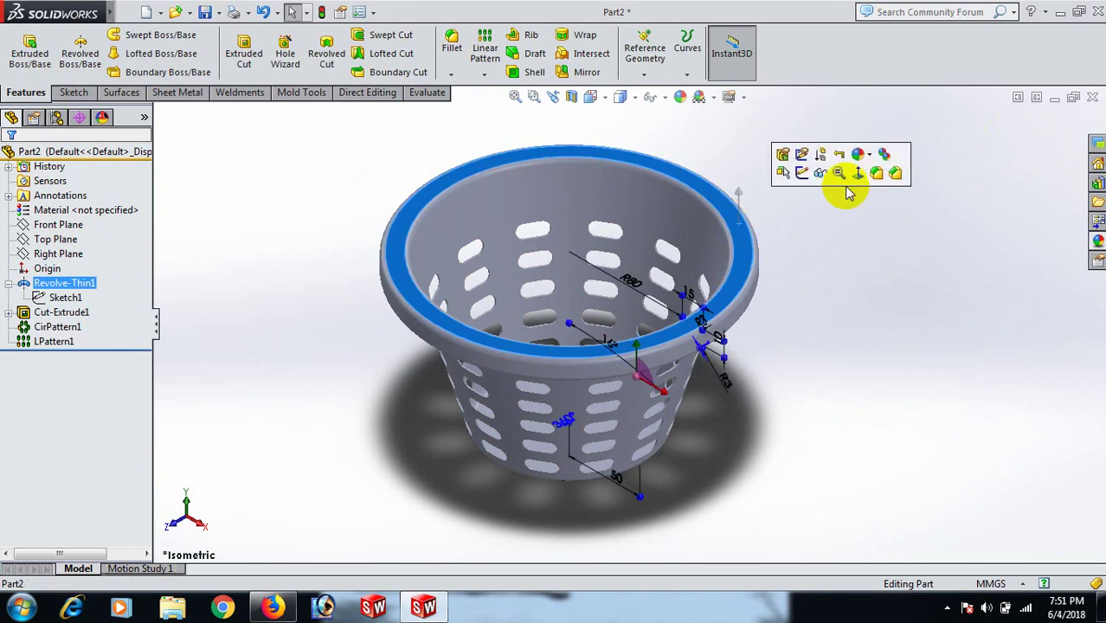
left_click(865, 154)
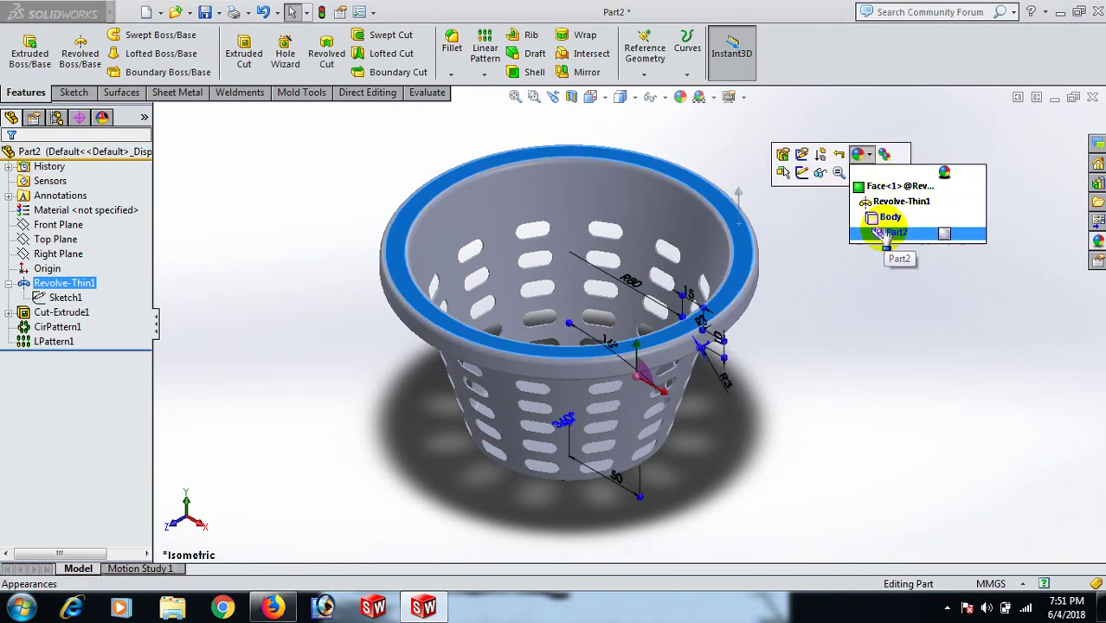
left_click(885, 232)
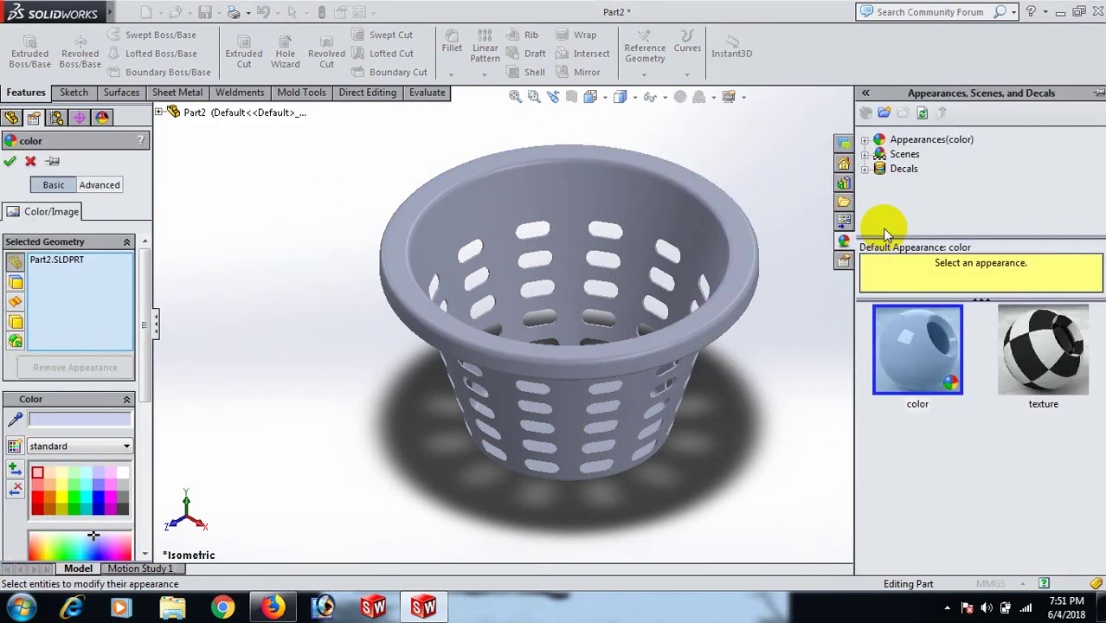
left_click(101, 498)
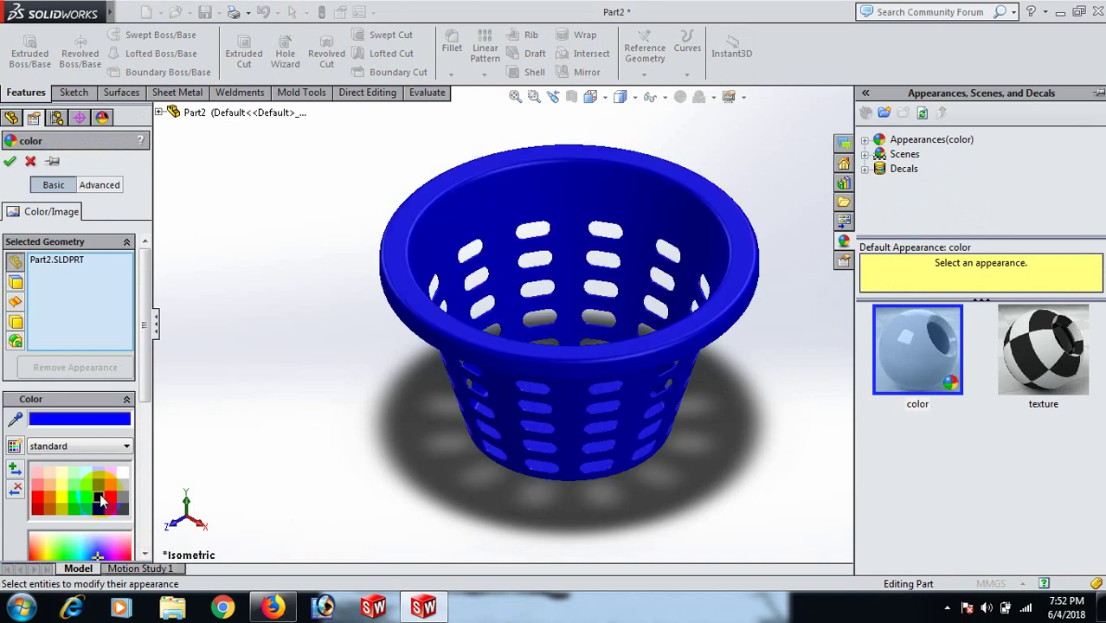
- Adjust the part's colour to RGB 55, 141, 255 and accept the appearance
left_click_drag(148, 394, 153, 493)
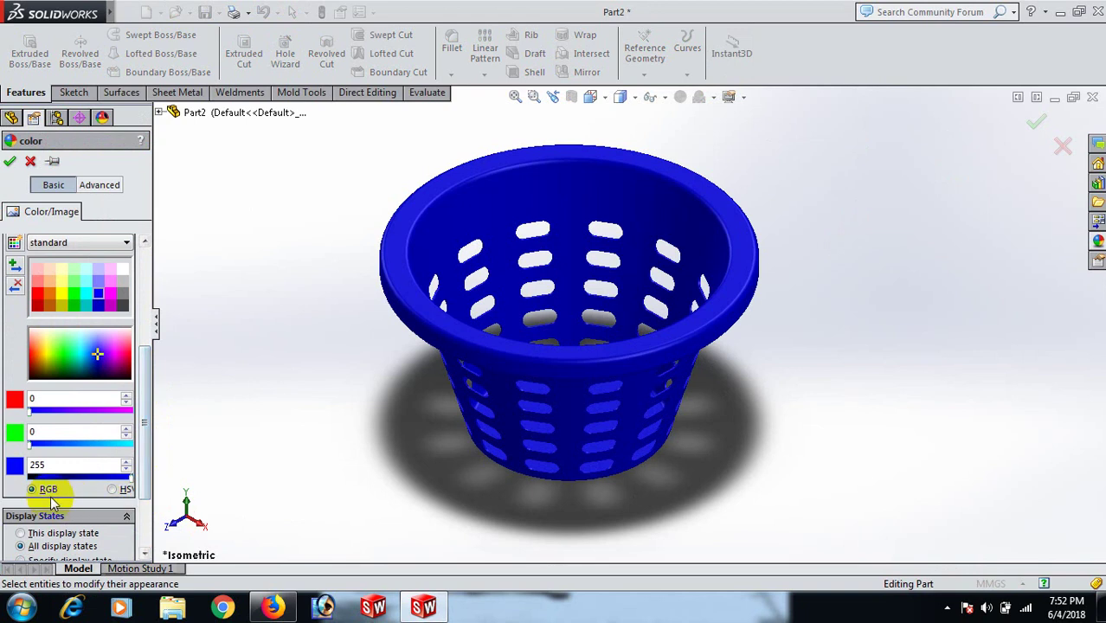
left_click_drag(48, 401, 5, 407)
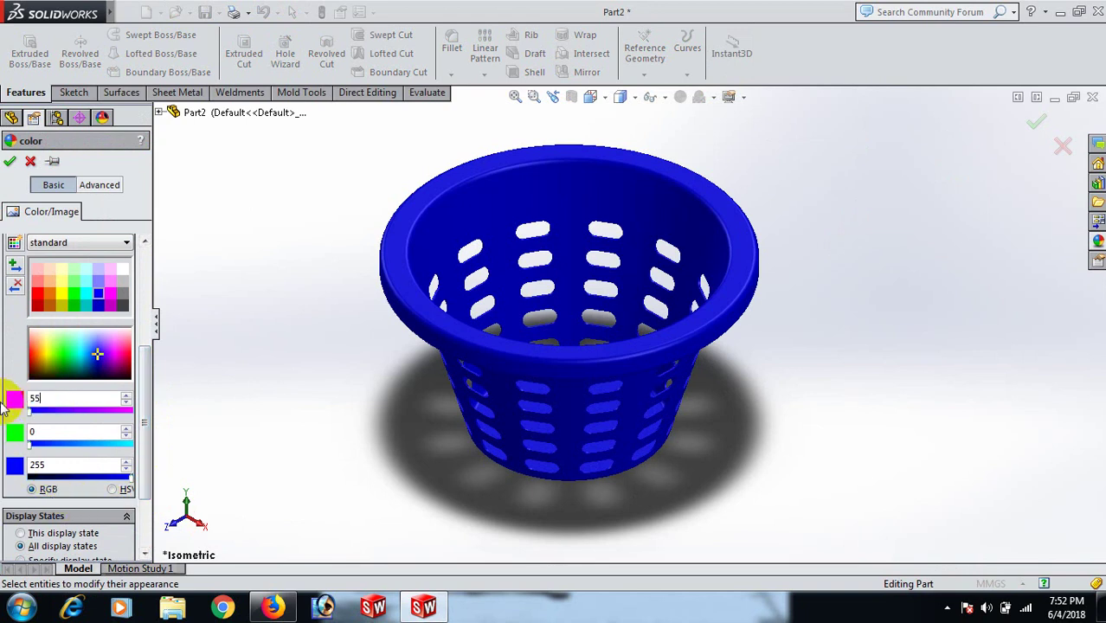
key("Return")
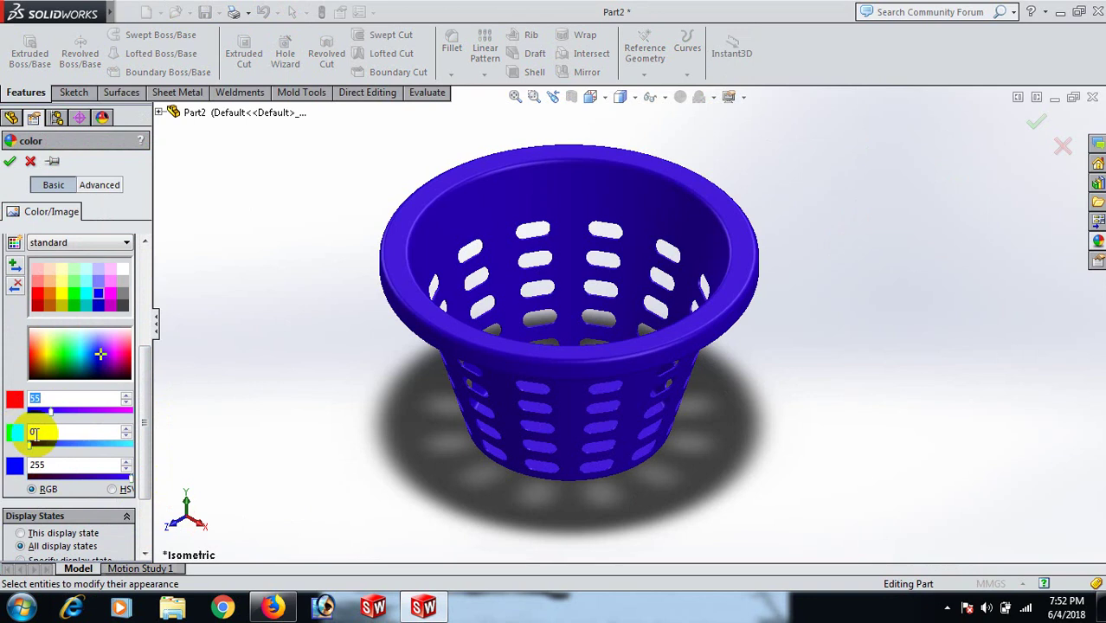
left_click_drag(39, 432, 7, 437)
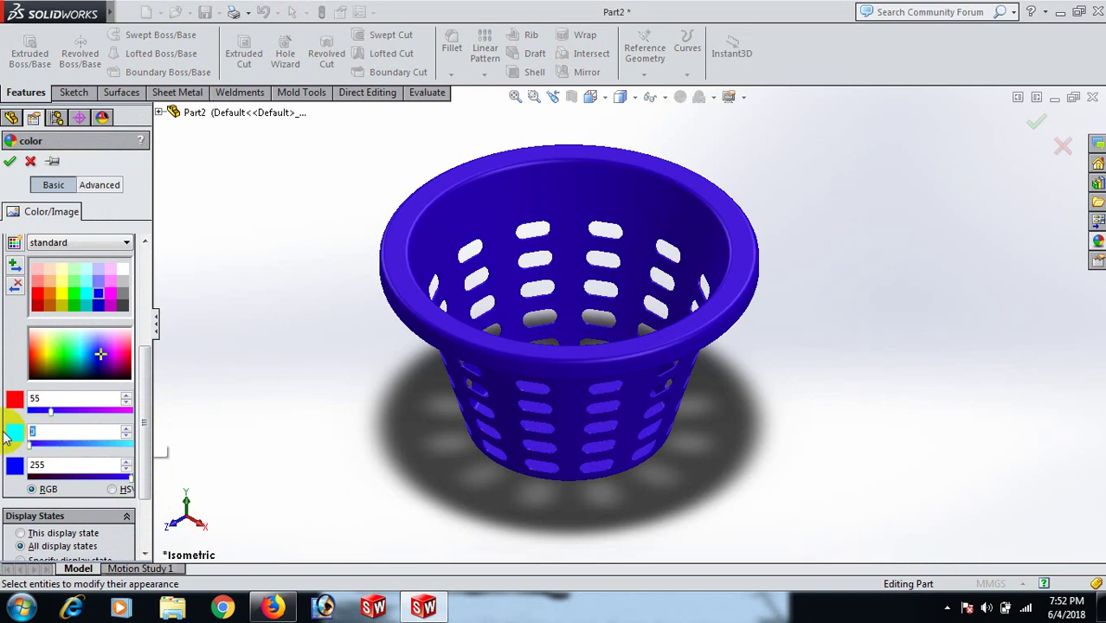
key("Return")
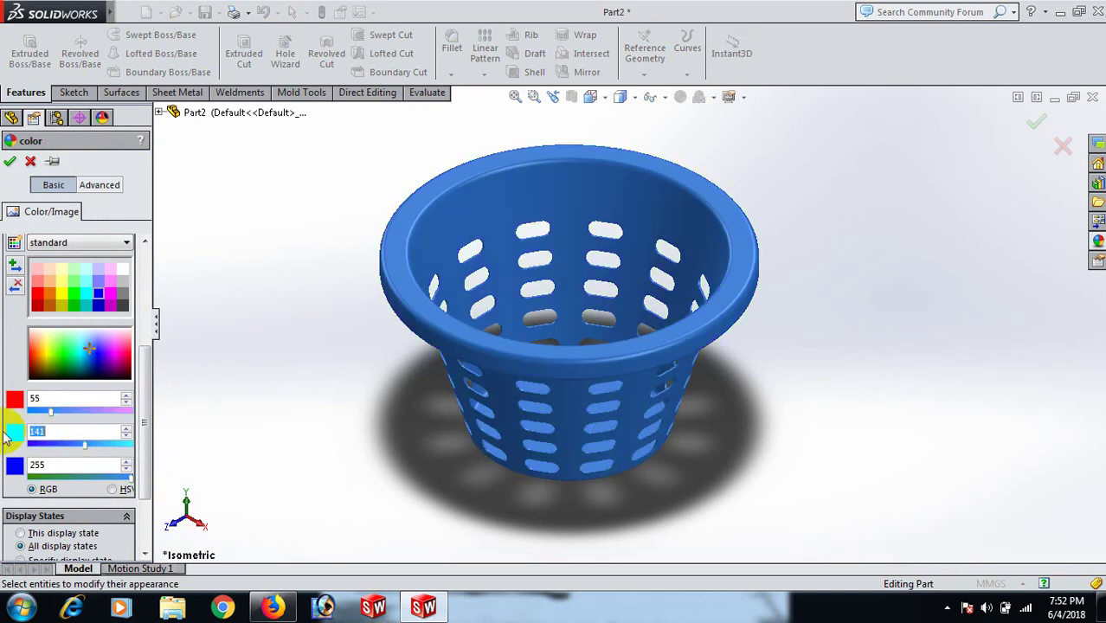
double_click(60, 465)
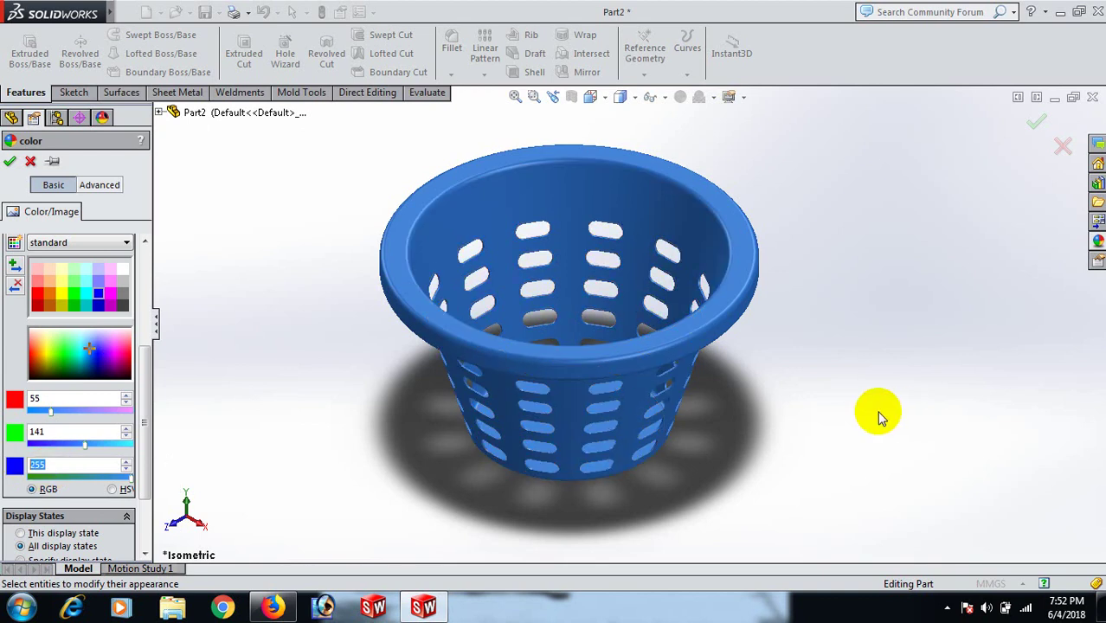
scroll(879, 418, "up", 3)
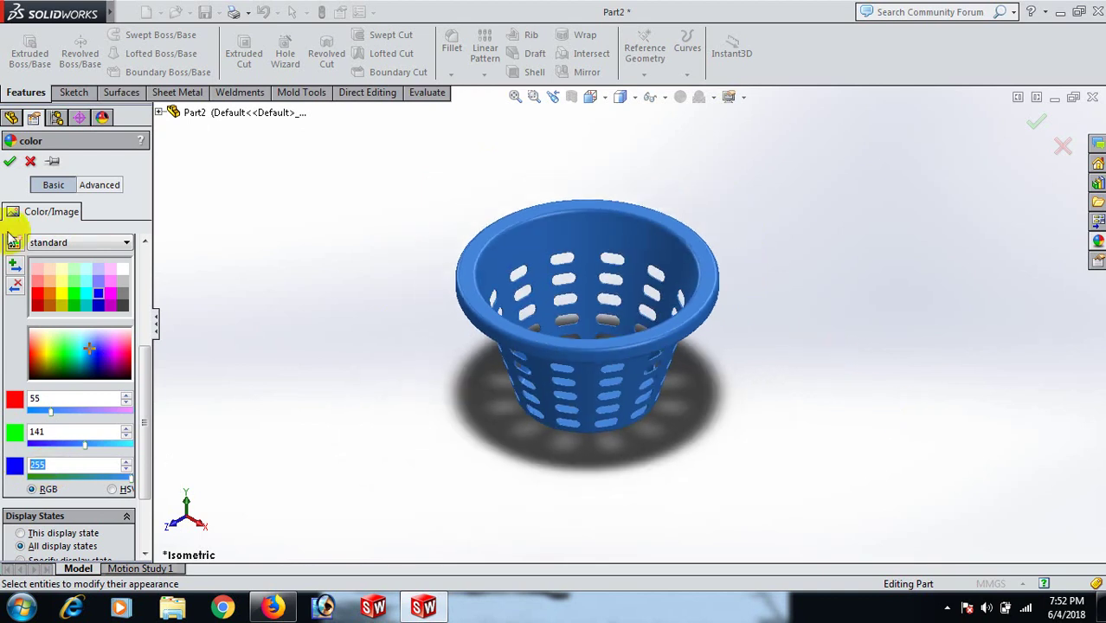
left_click(9, 161)
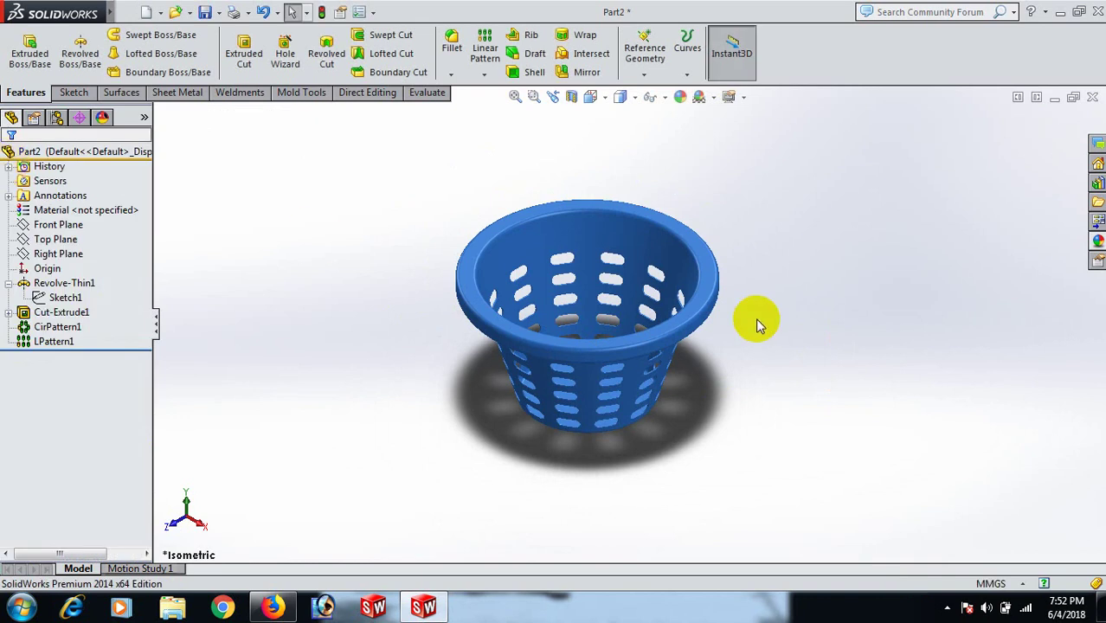
- Display the finished blue basket in the isometric orientation
scroll(900, 346, "down", 2)
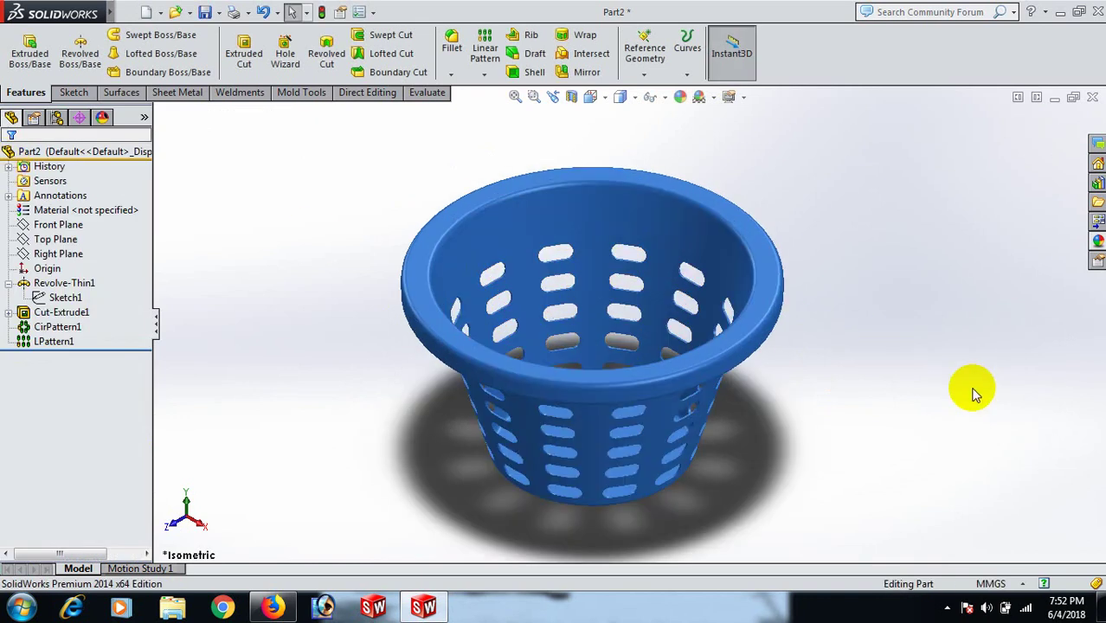
key("space")
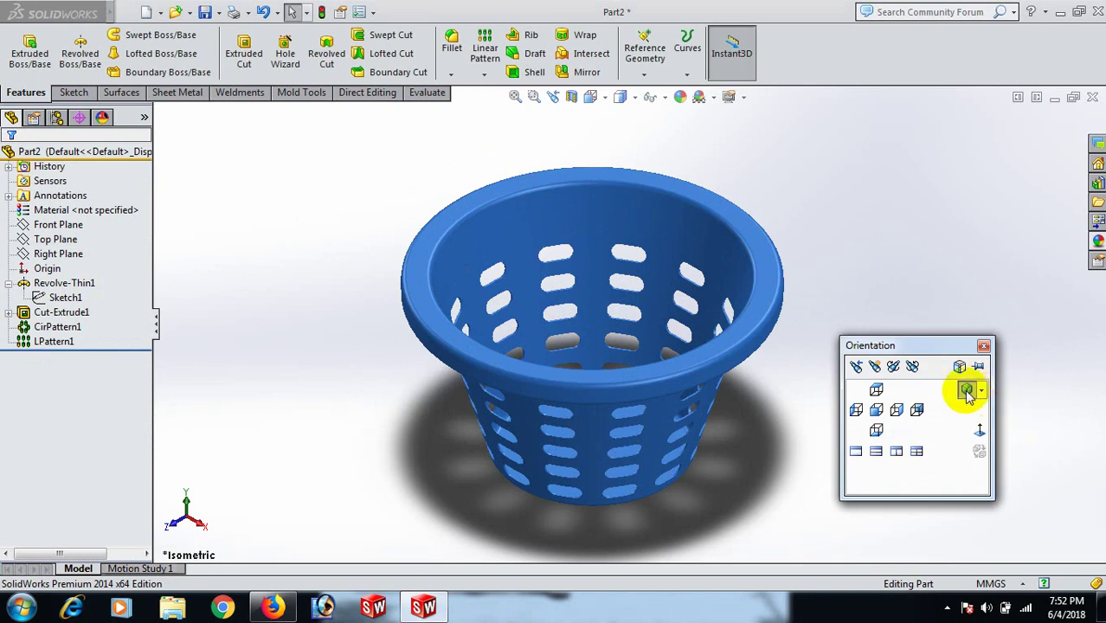
left_click(970, 389)
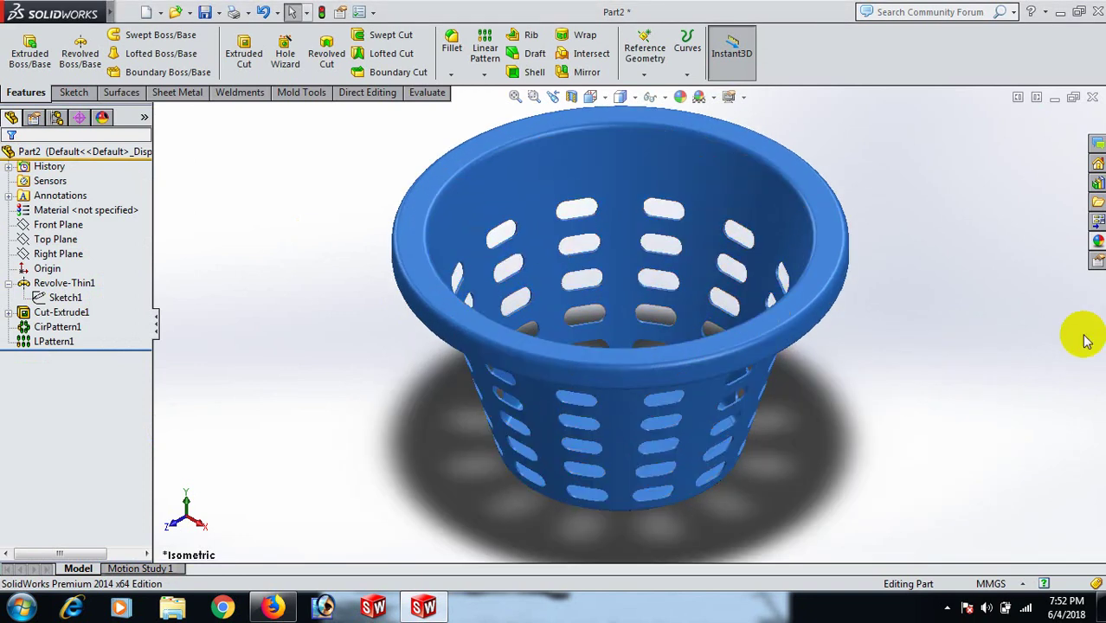